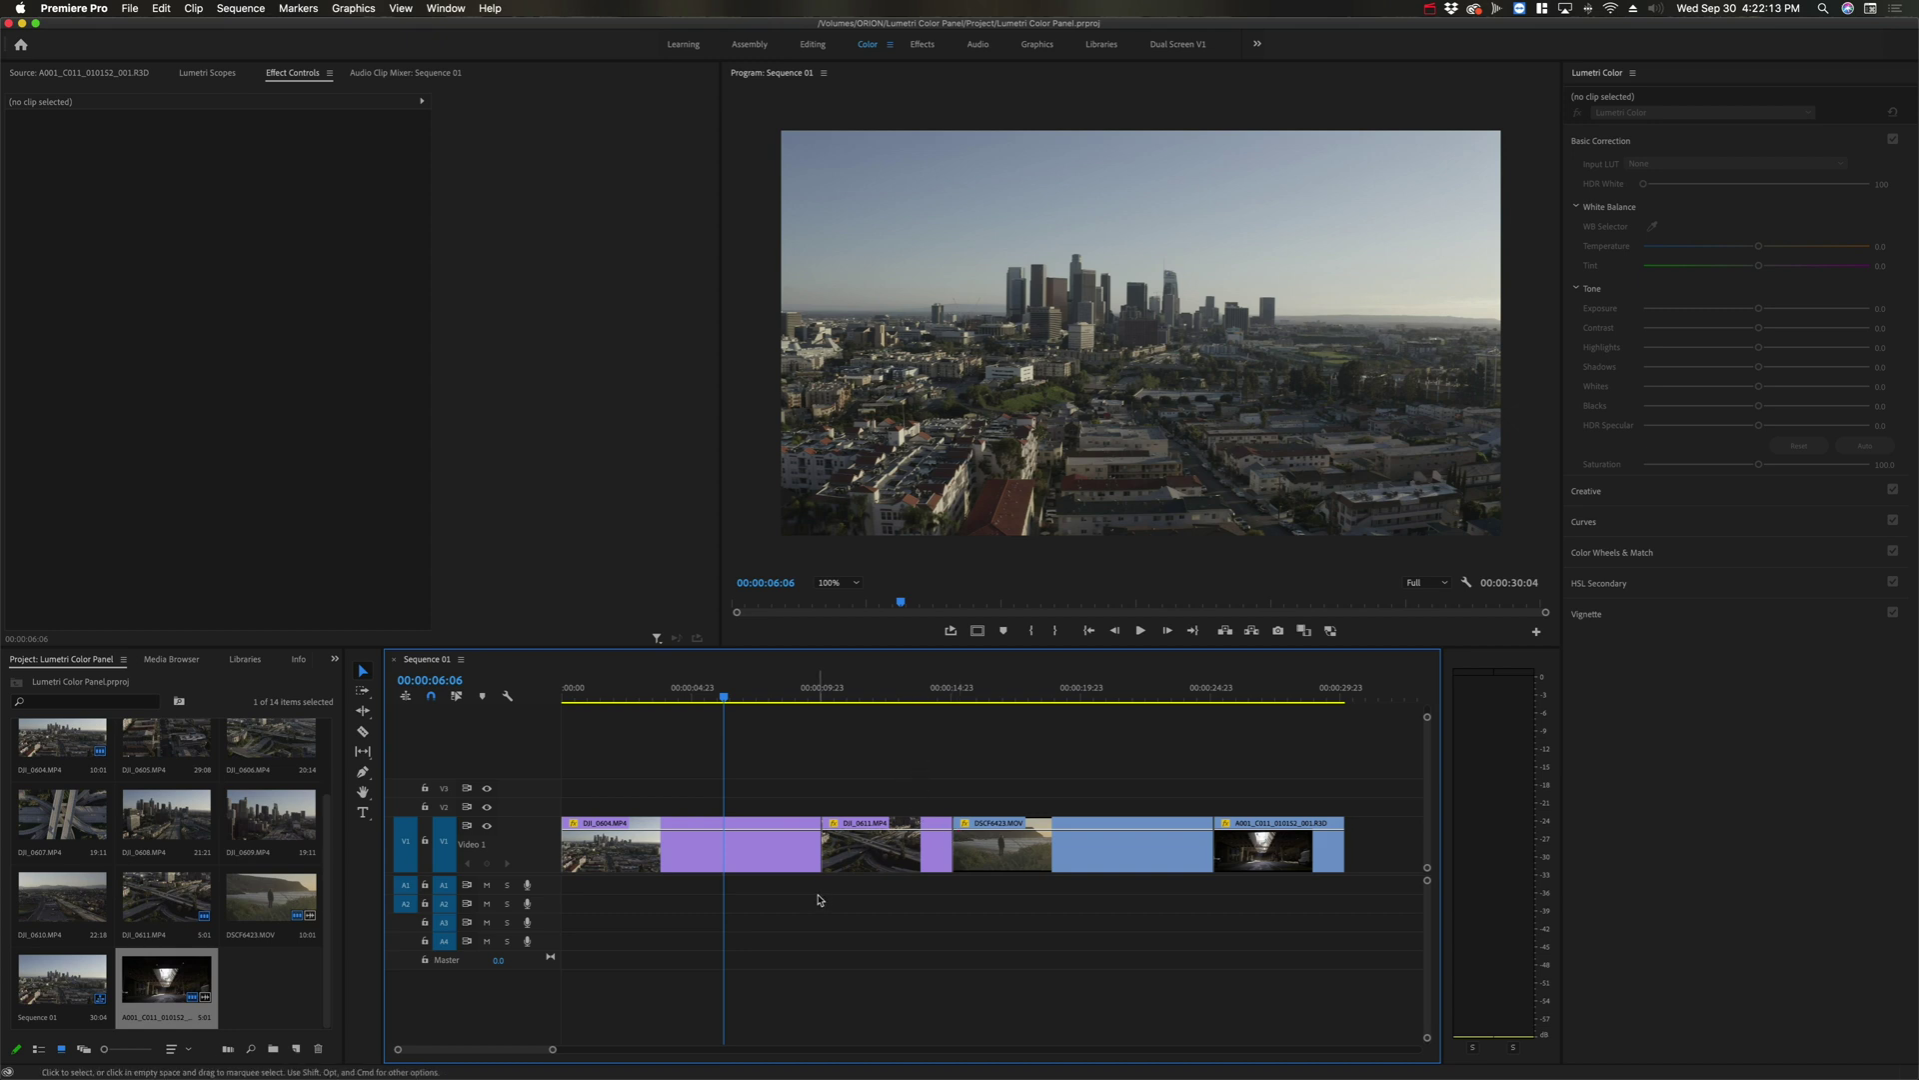
# Open the New Item menu at the bottom of the Project panel
pyautogui.click(297, 1049)
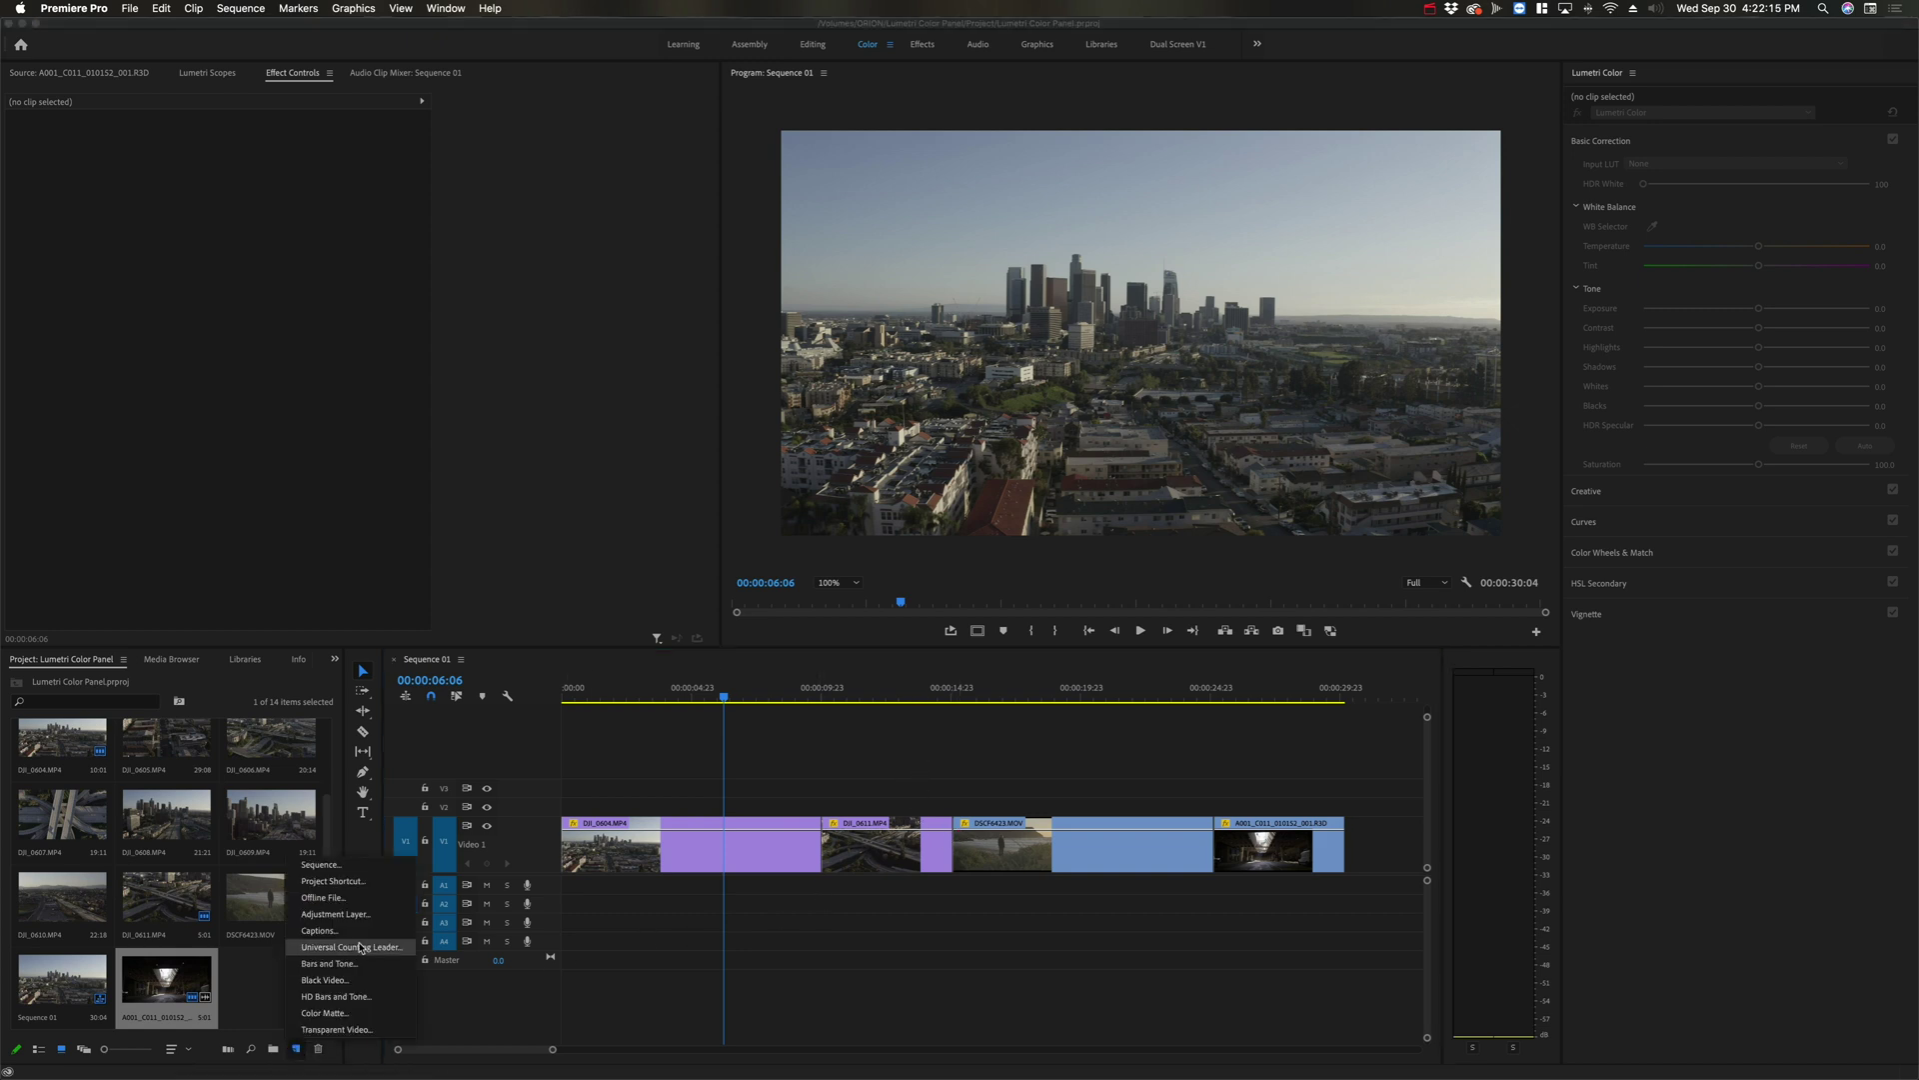
# Create a new adjustment layer and stretch it across the whole sequence on V2
pyautogui.click(376, 915)
pyautogui.click(1038, 610)
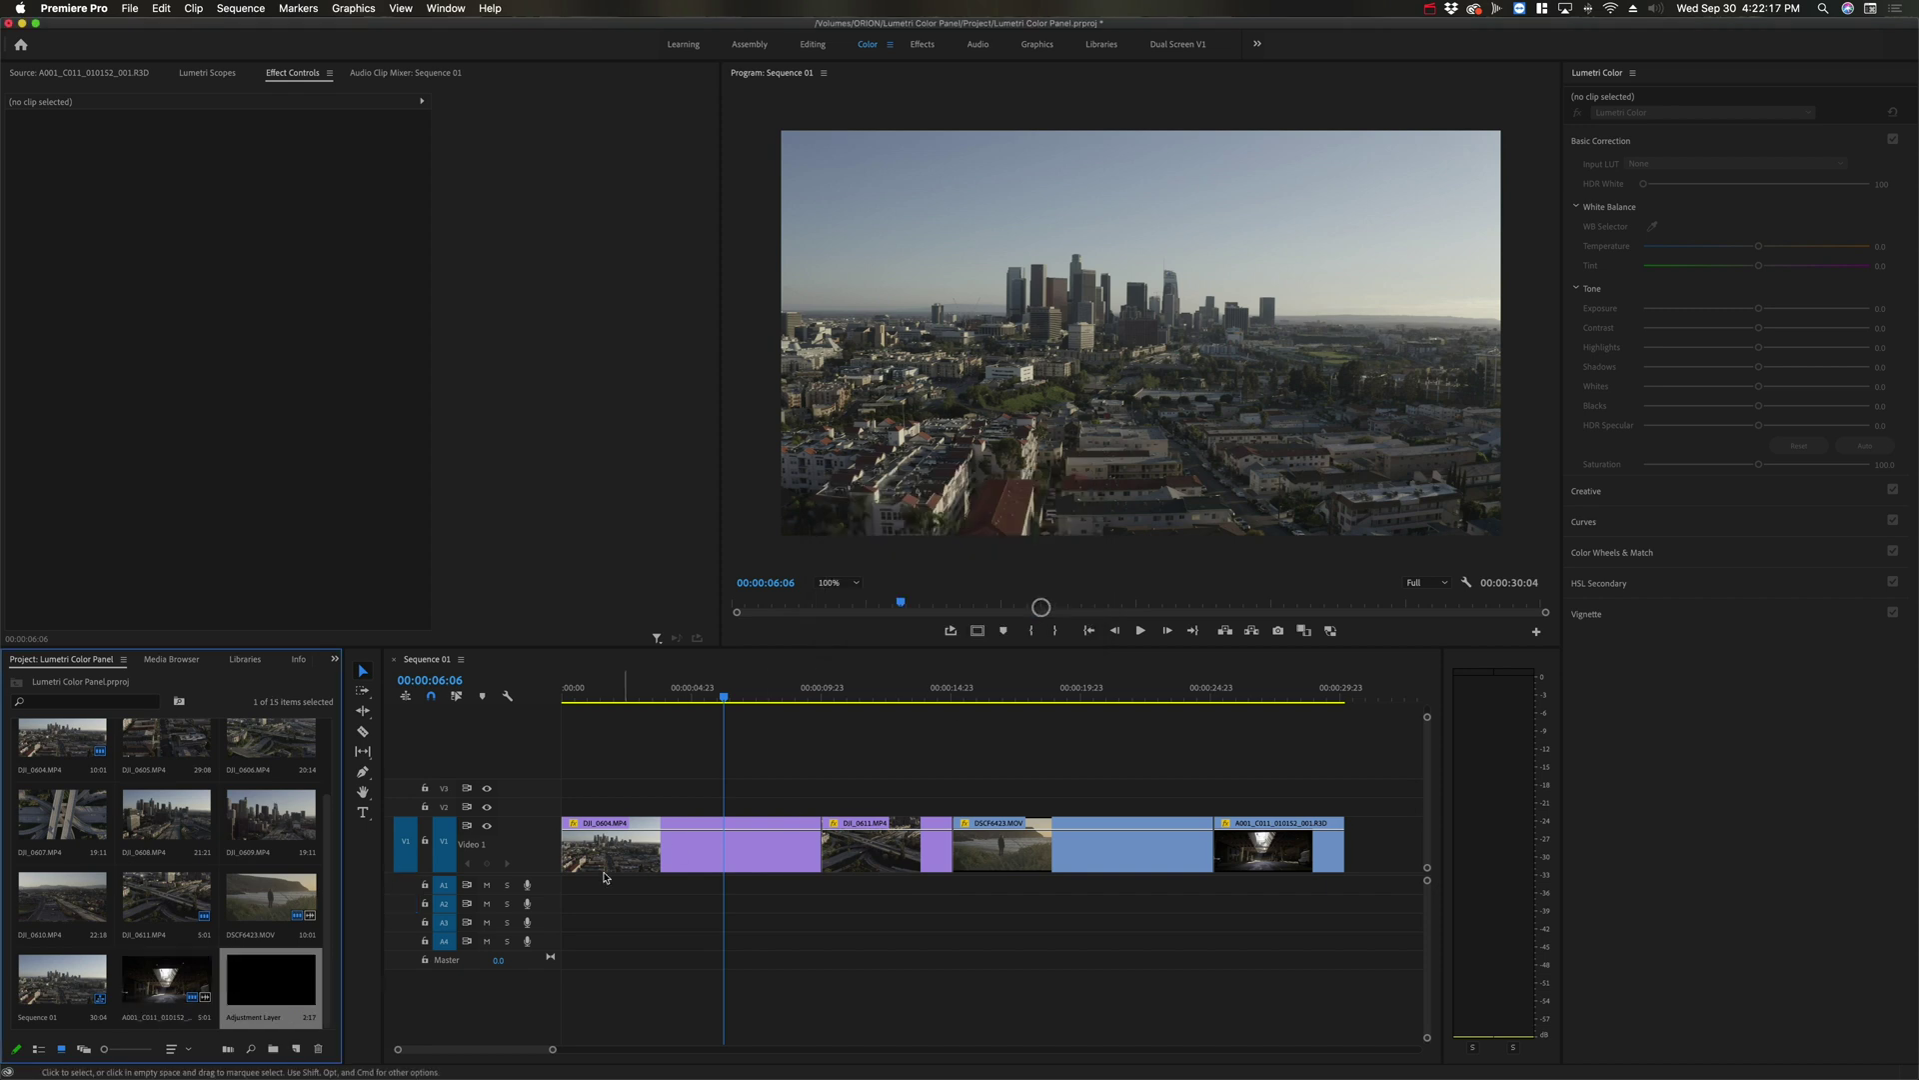
pyautogui.moveTo(565, 806); pyautogui.dragTo(1328, 807)
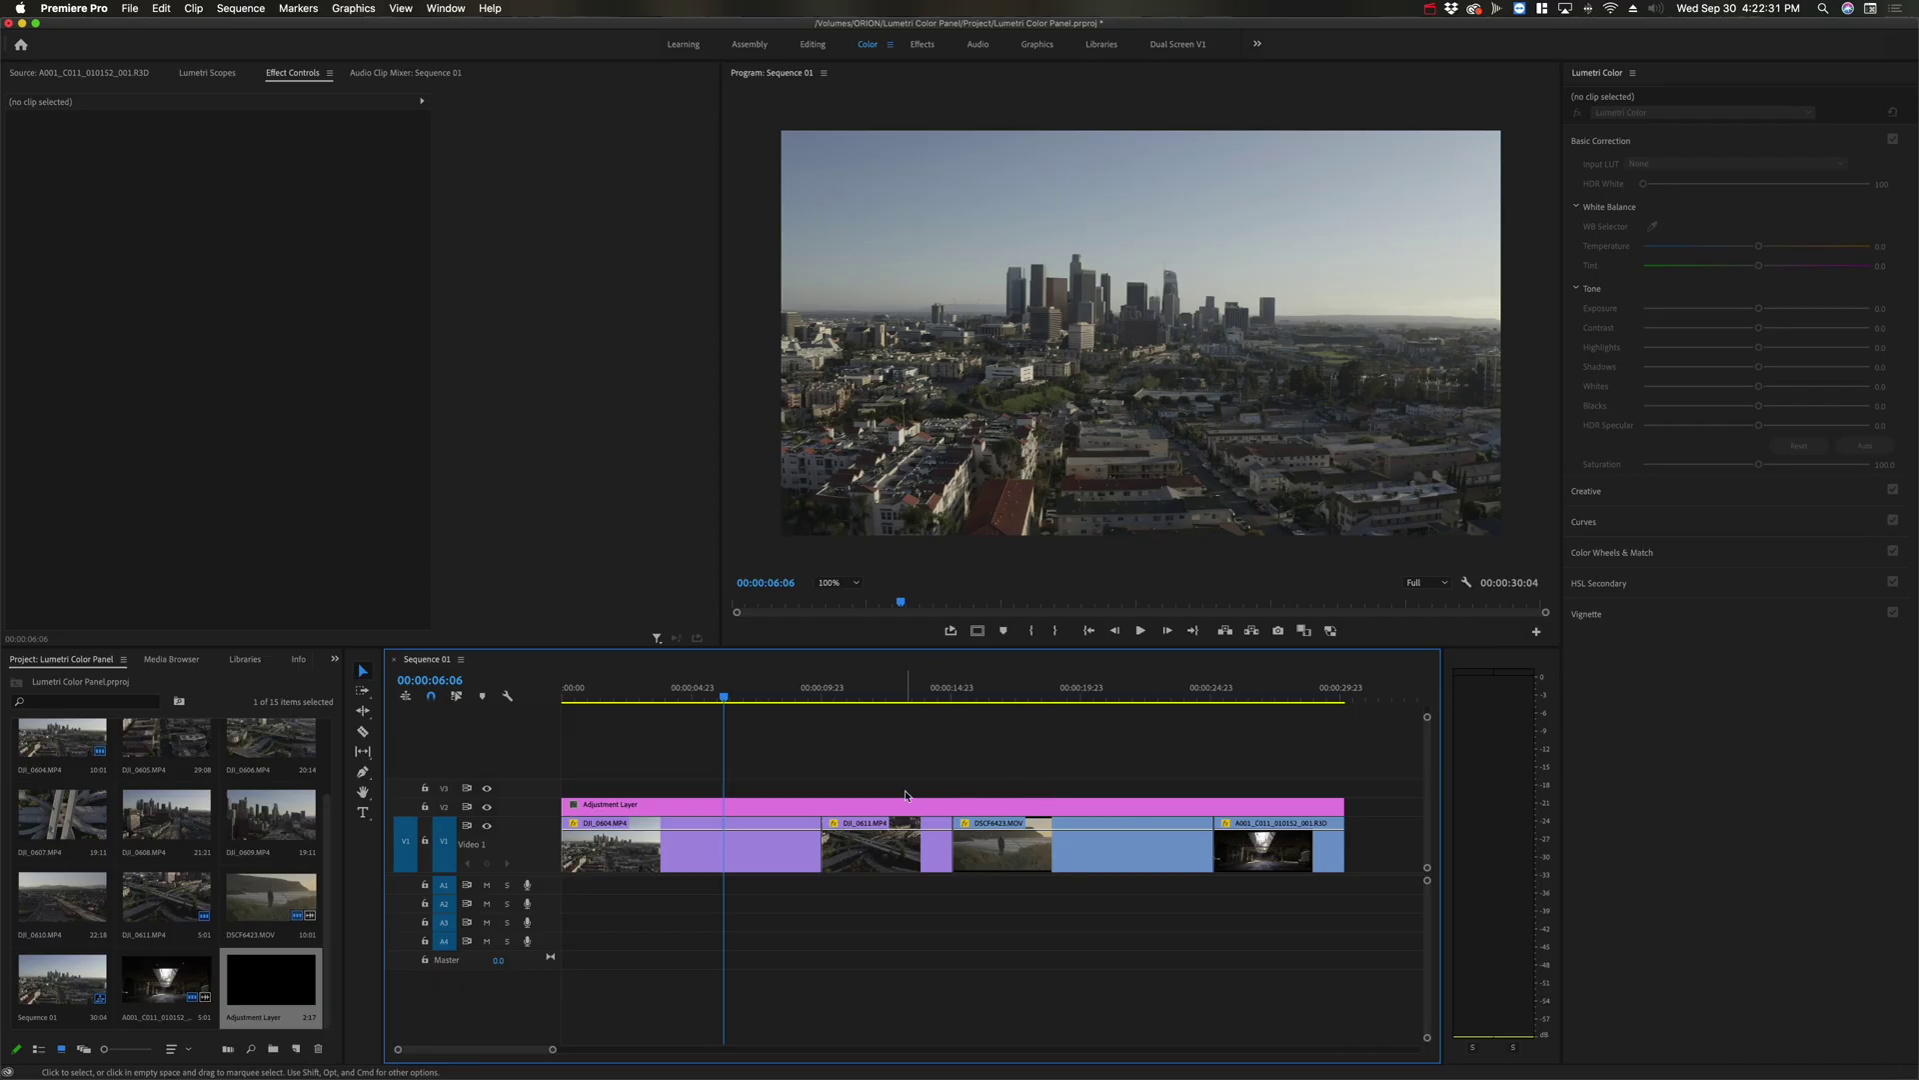
# Razor the adjustment layer at a clip boundary and delete its left piece
pyautogui.press('c')
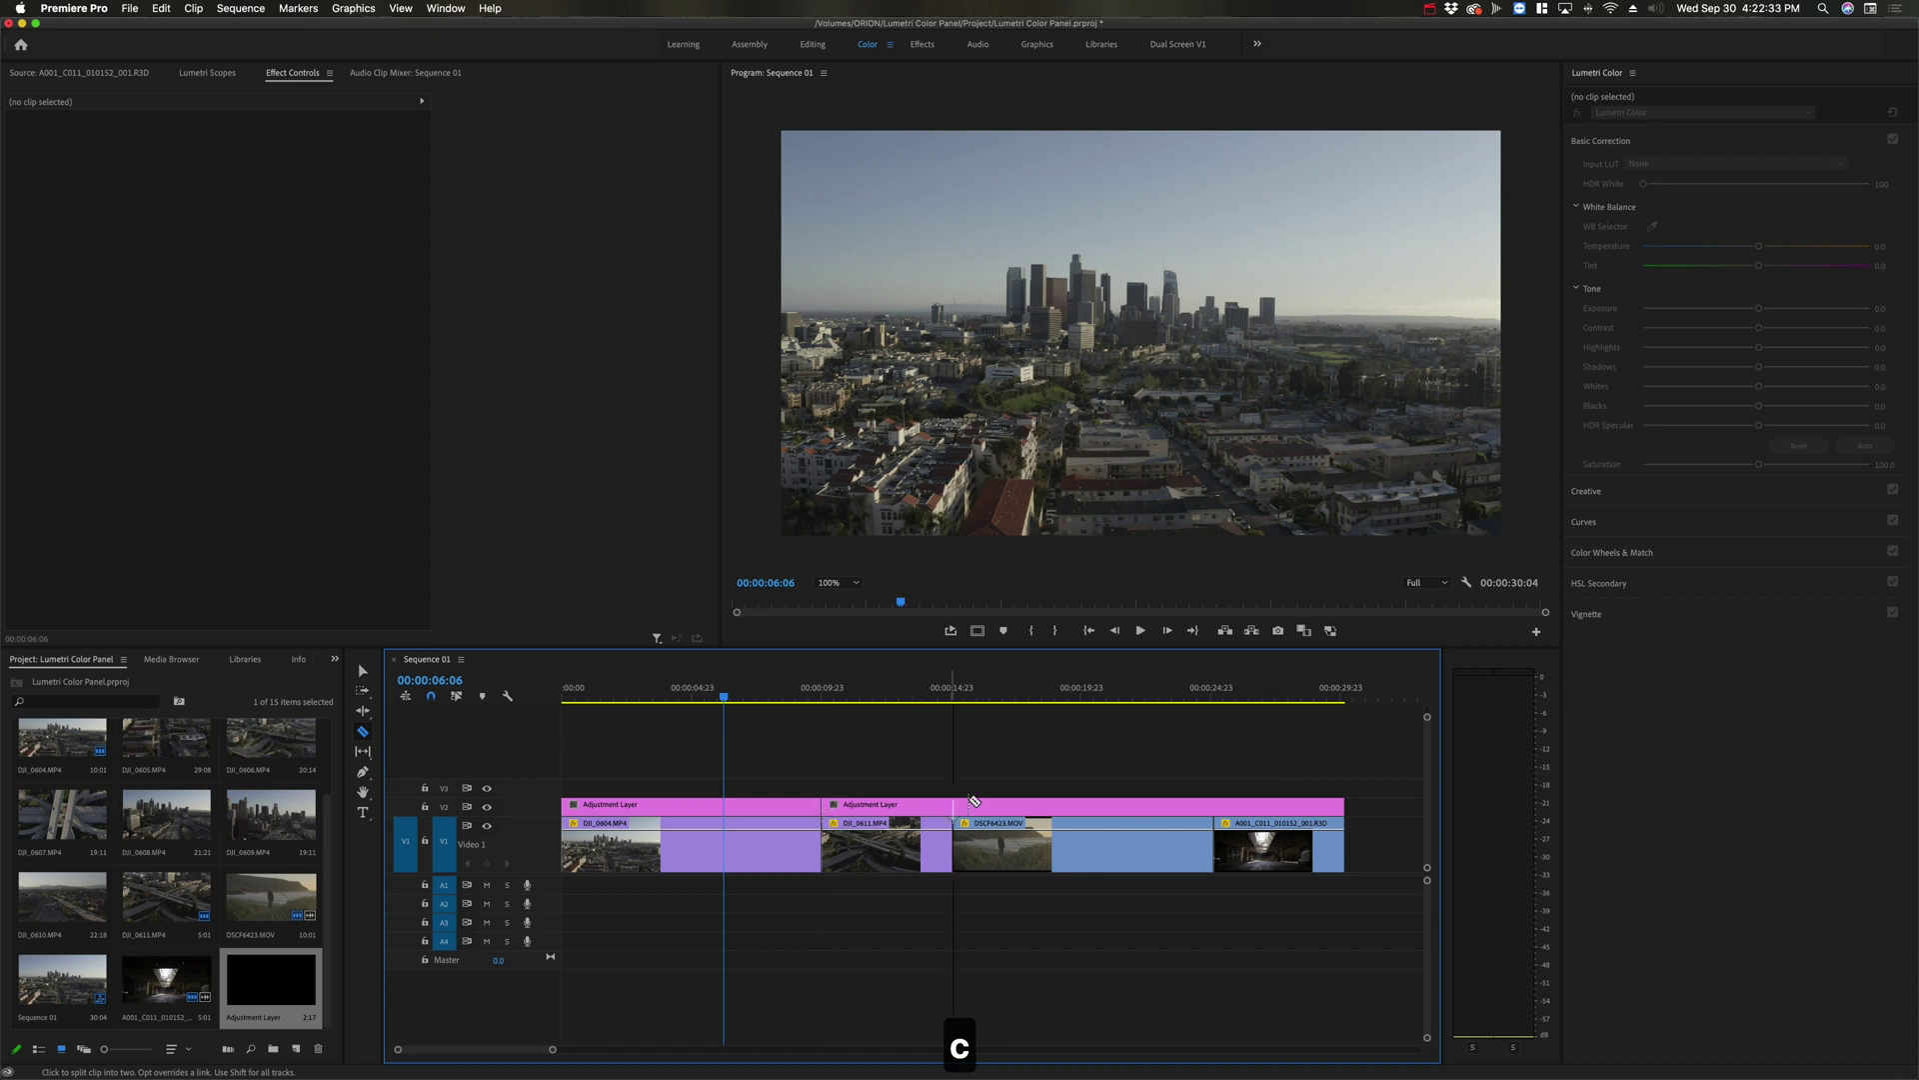
pyautogui.click(957, 805)
pyautogui.press('v')
pyautogui.click(921, 804)
pyautogui.press('BackSpace')
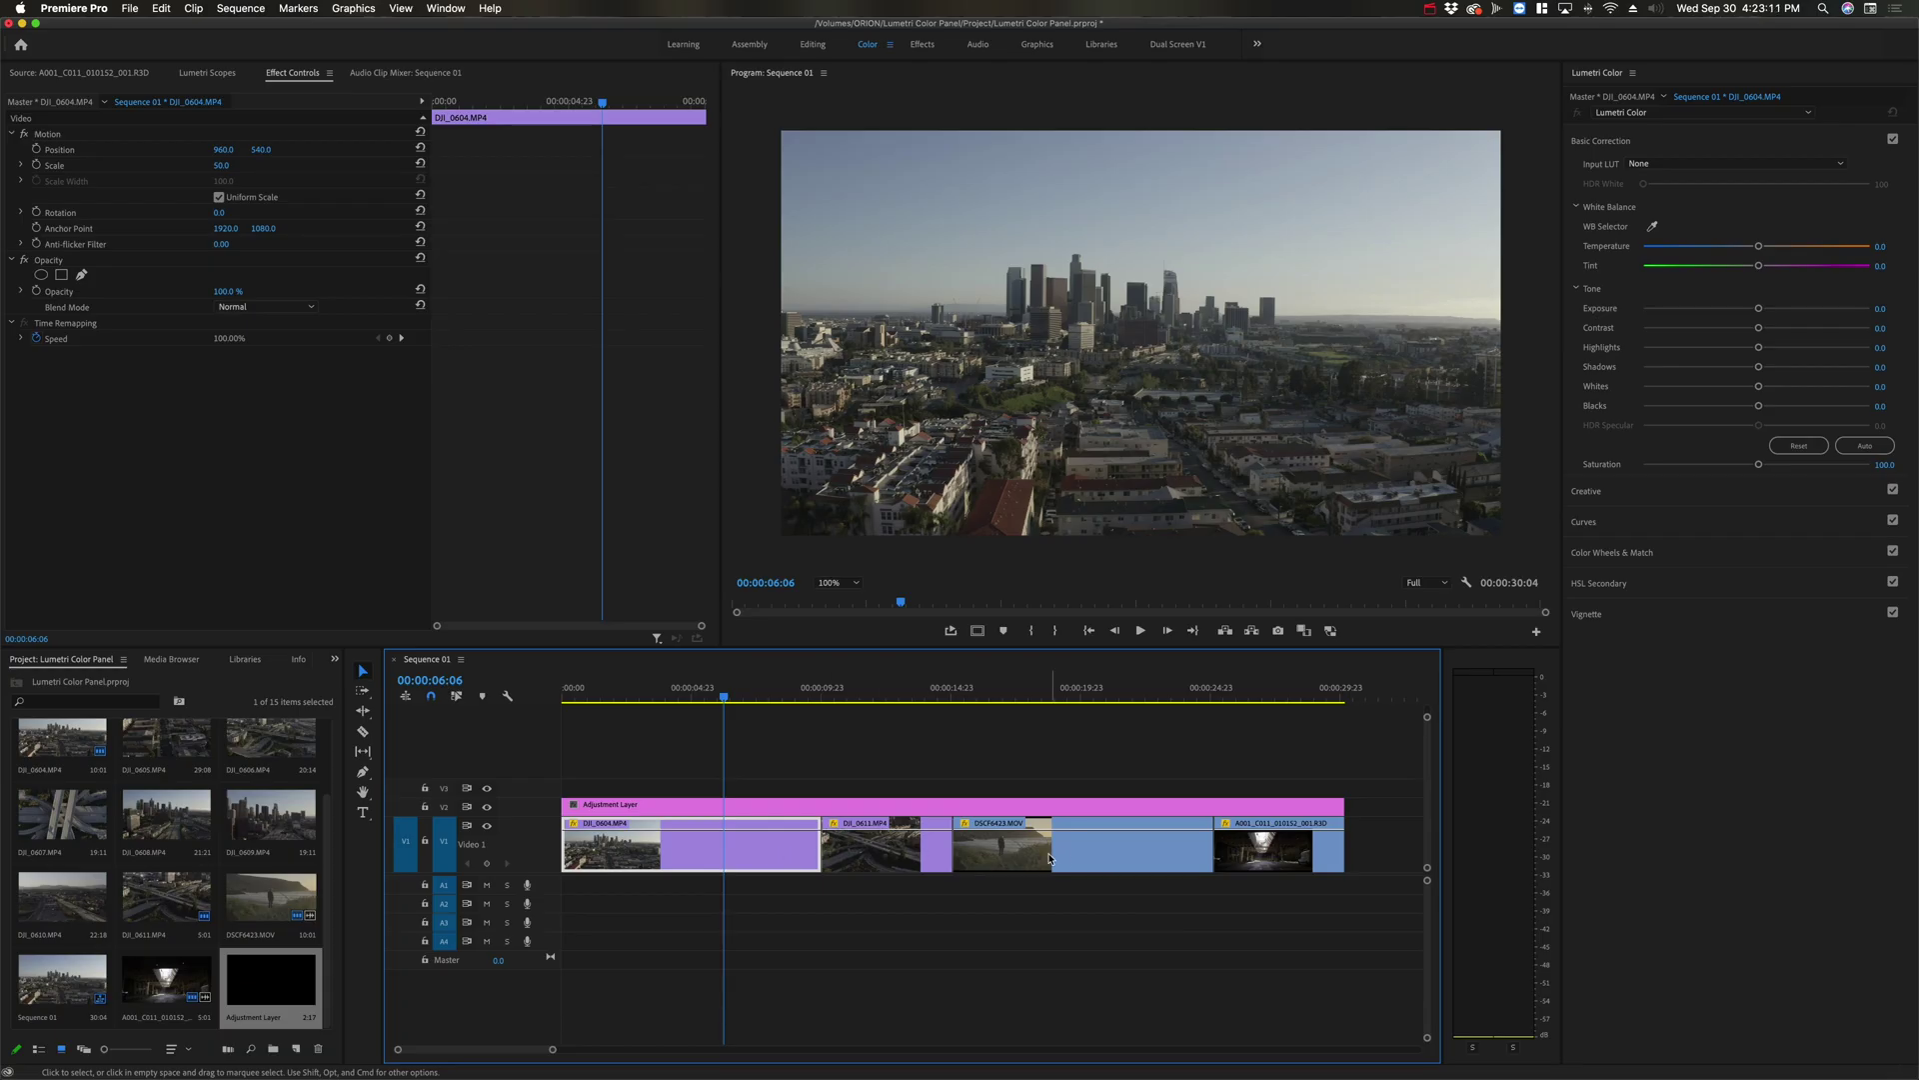
# Set the adjustment layer's Lumetri Color Temperature to 10 to warm every clip
pyautogui.click(990, 805)
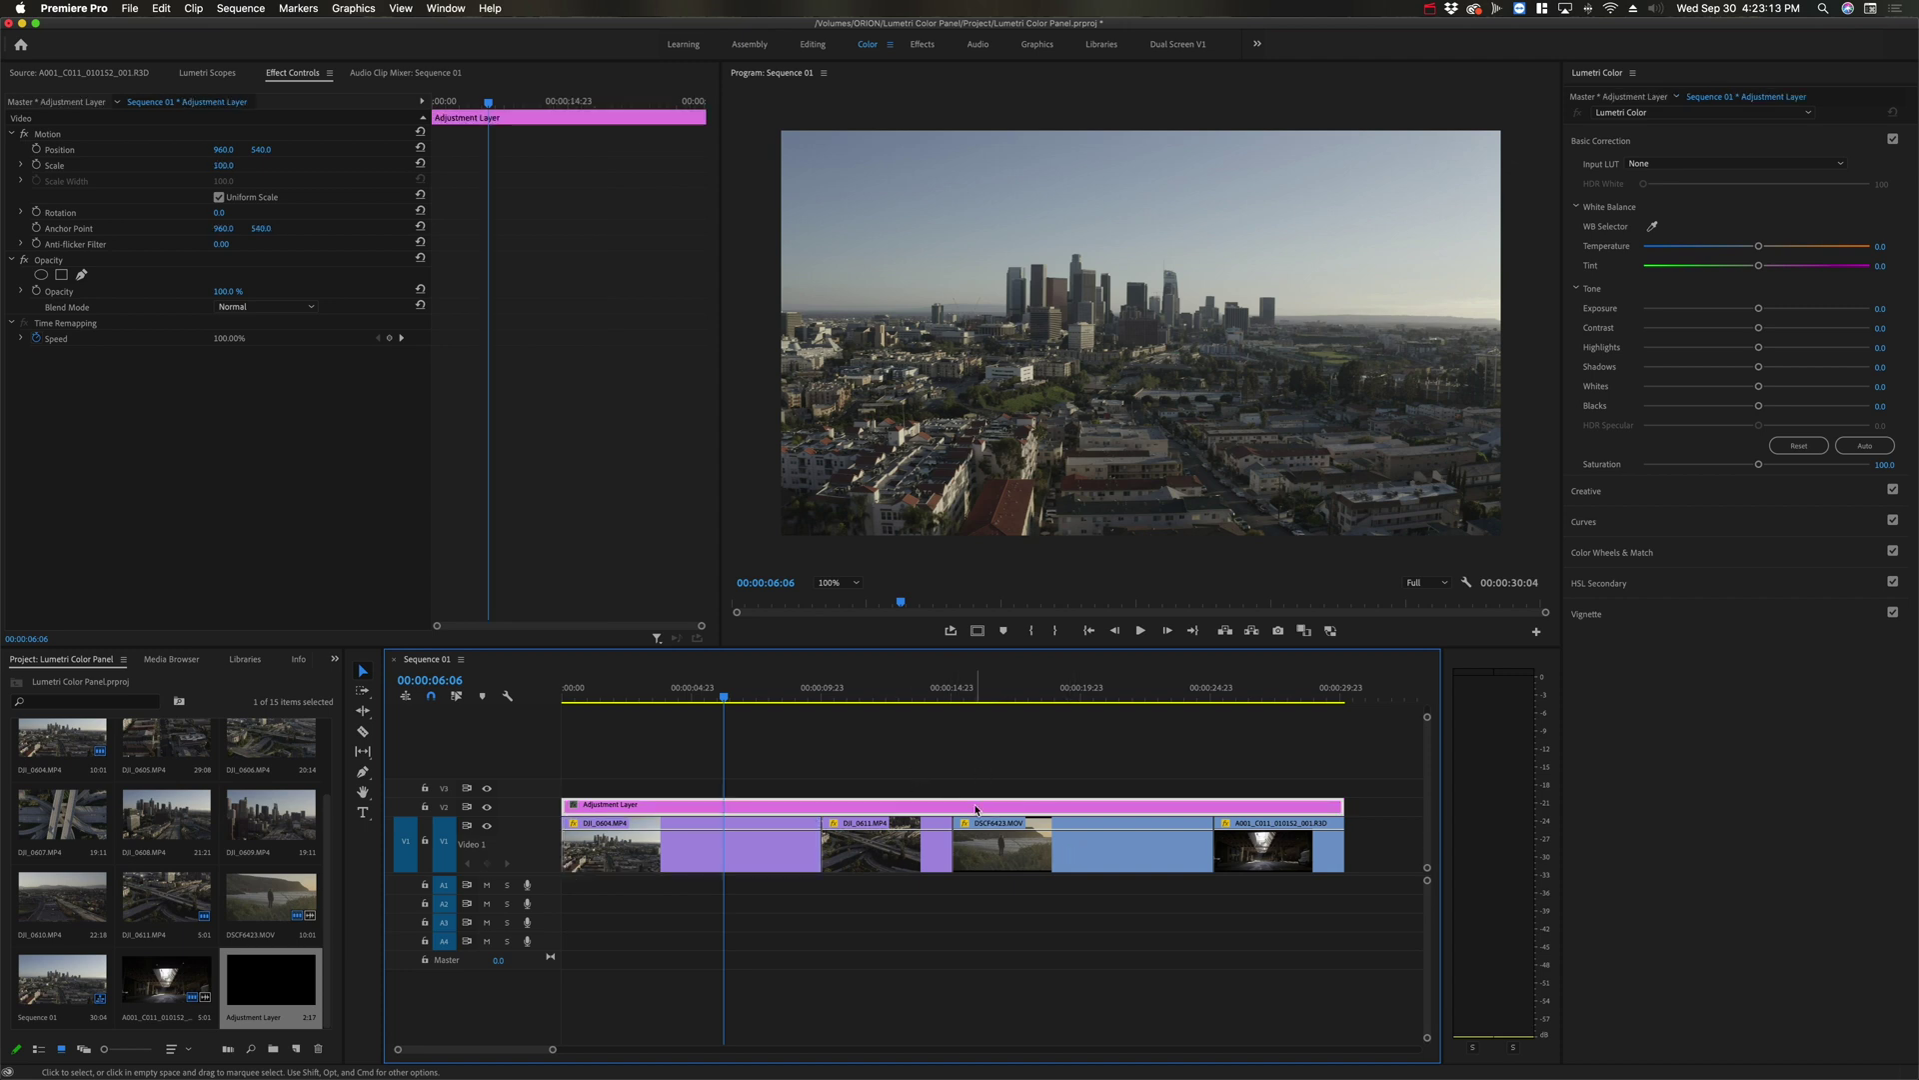
pyautogui.click(723, 855)
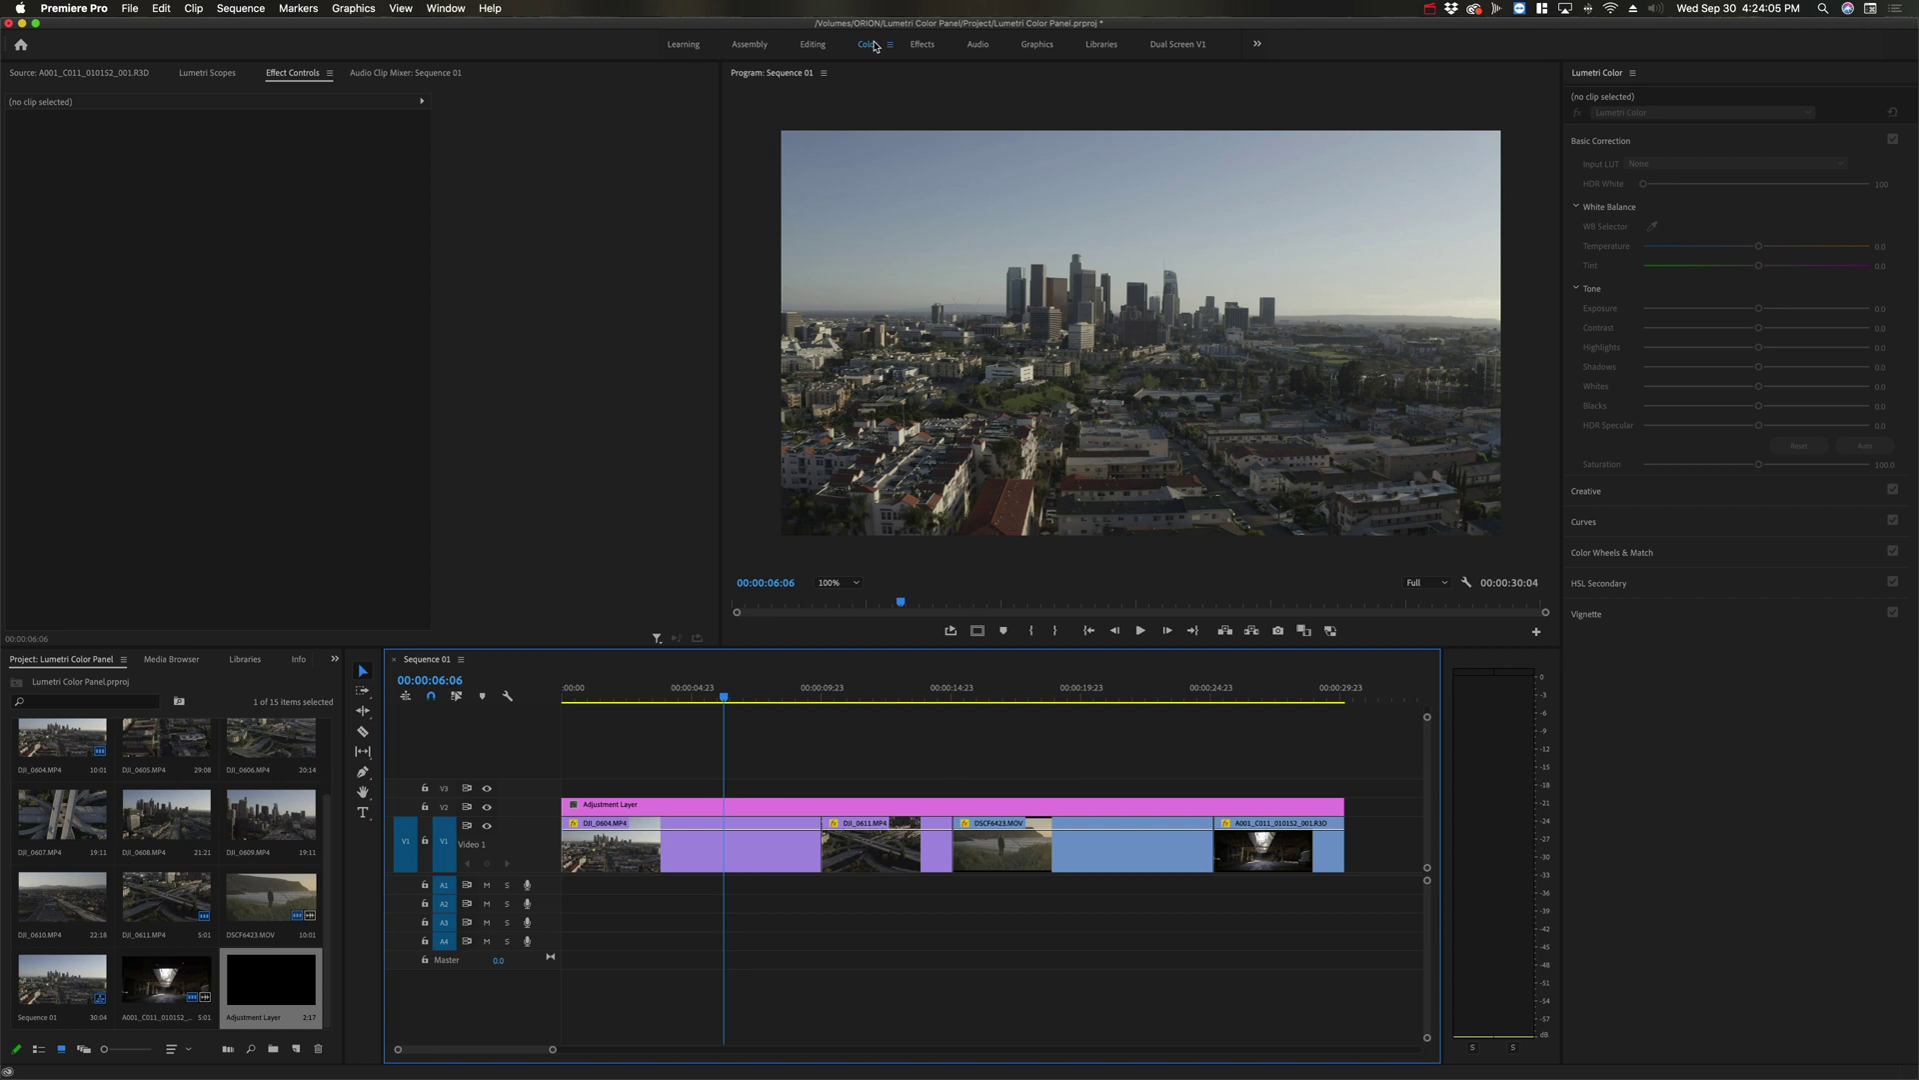
pyautogui.click(755, 805)
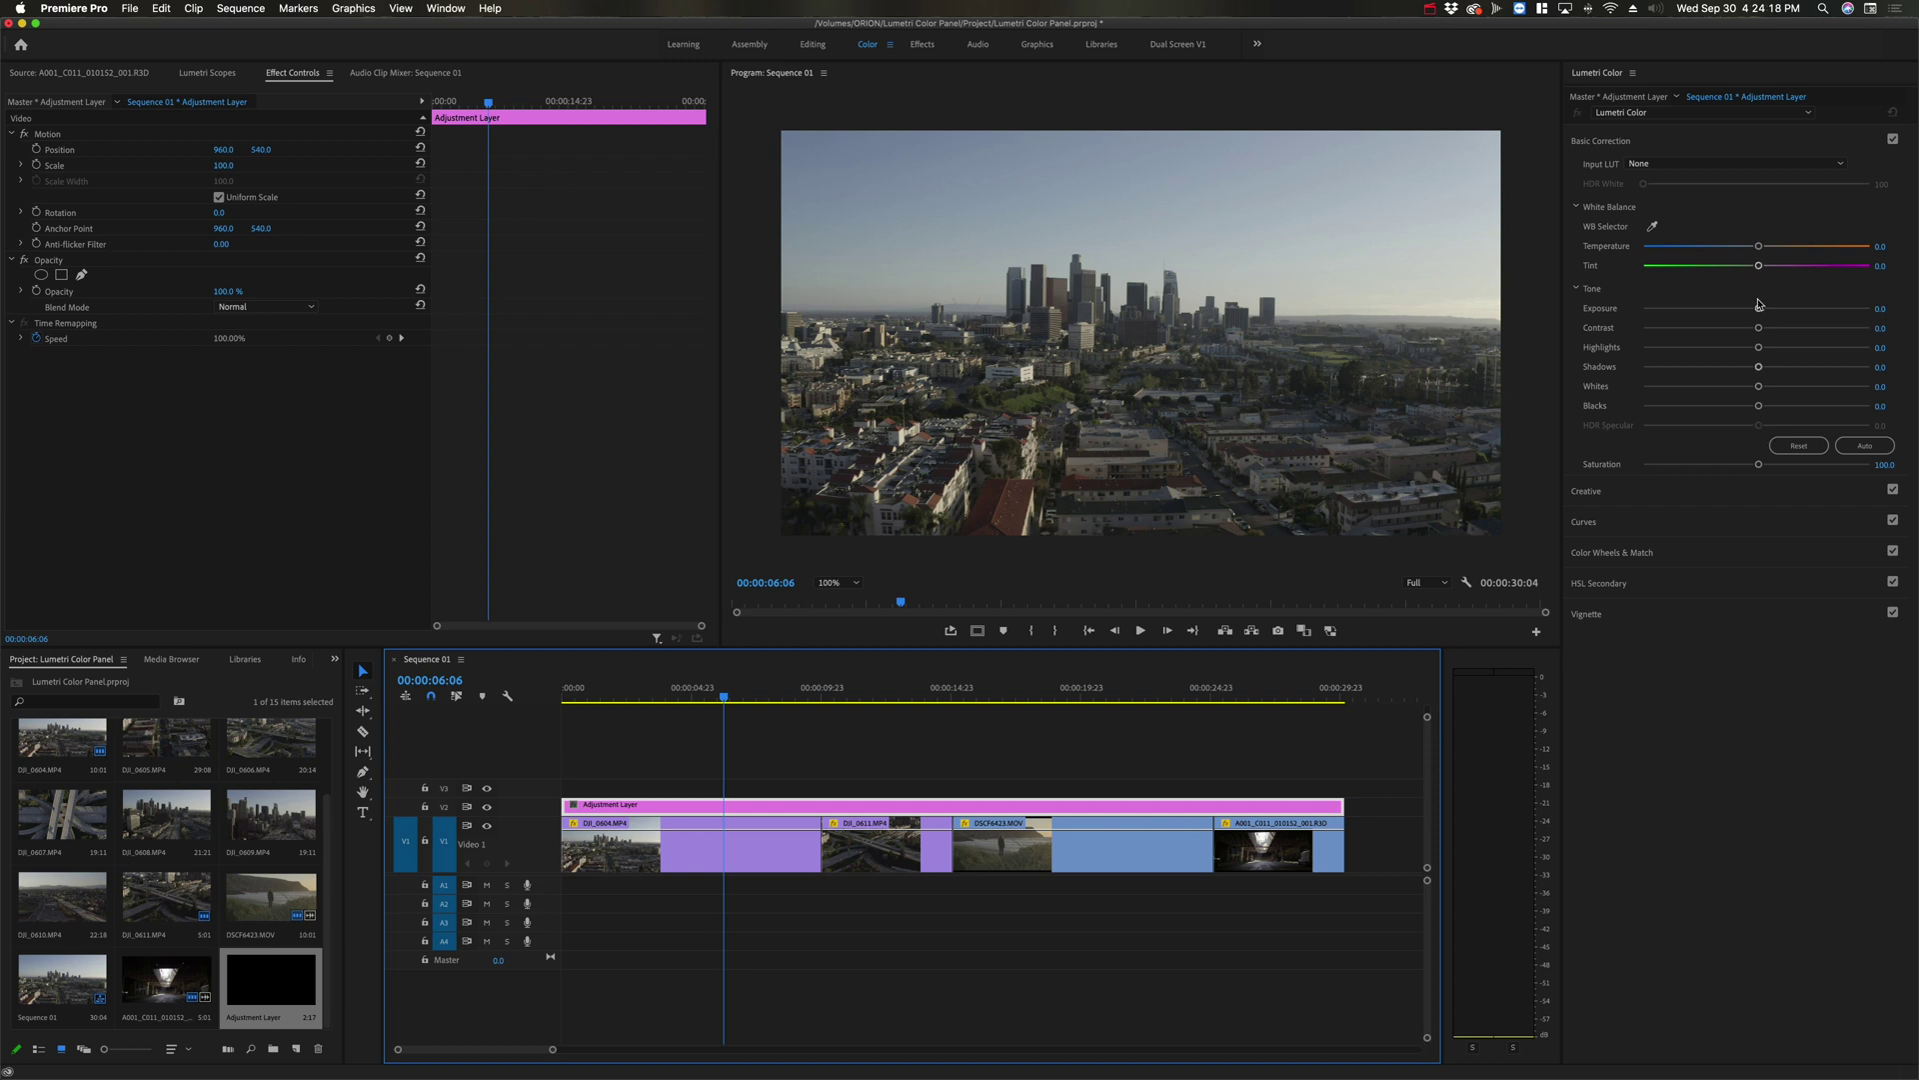
pyautogui.click(1880, 248)
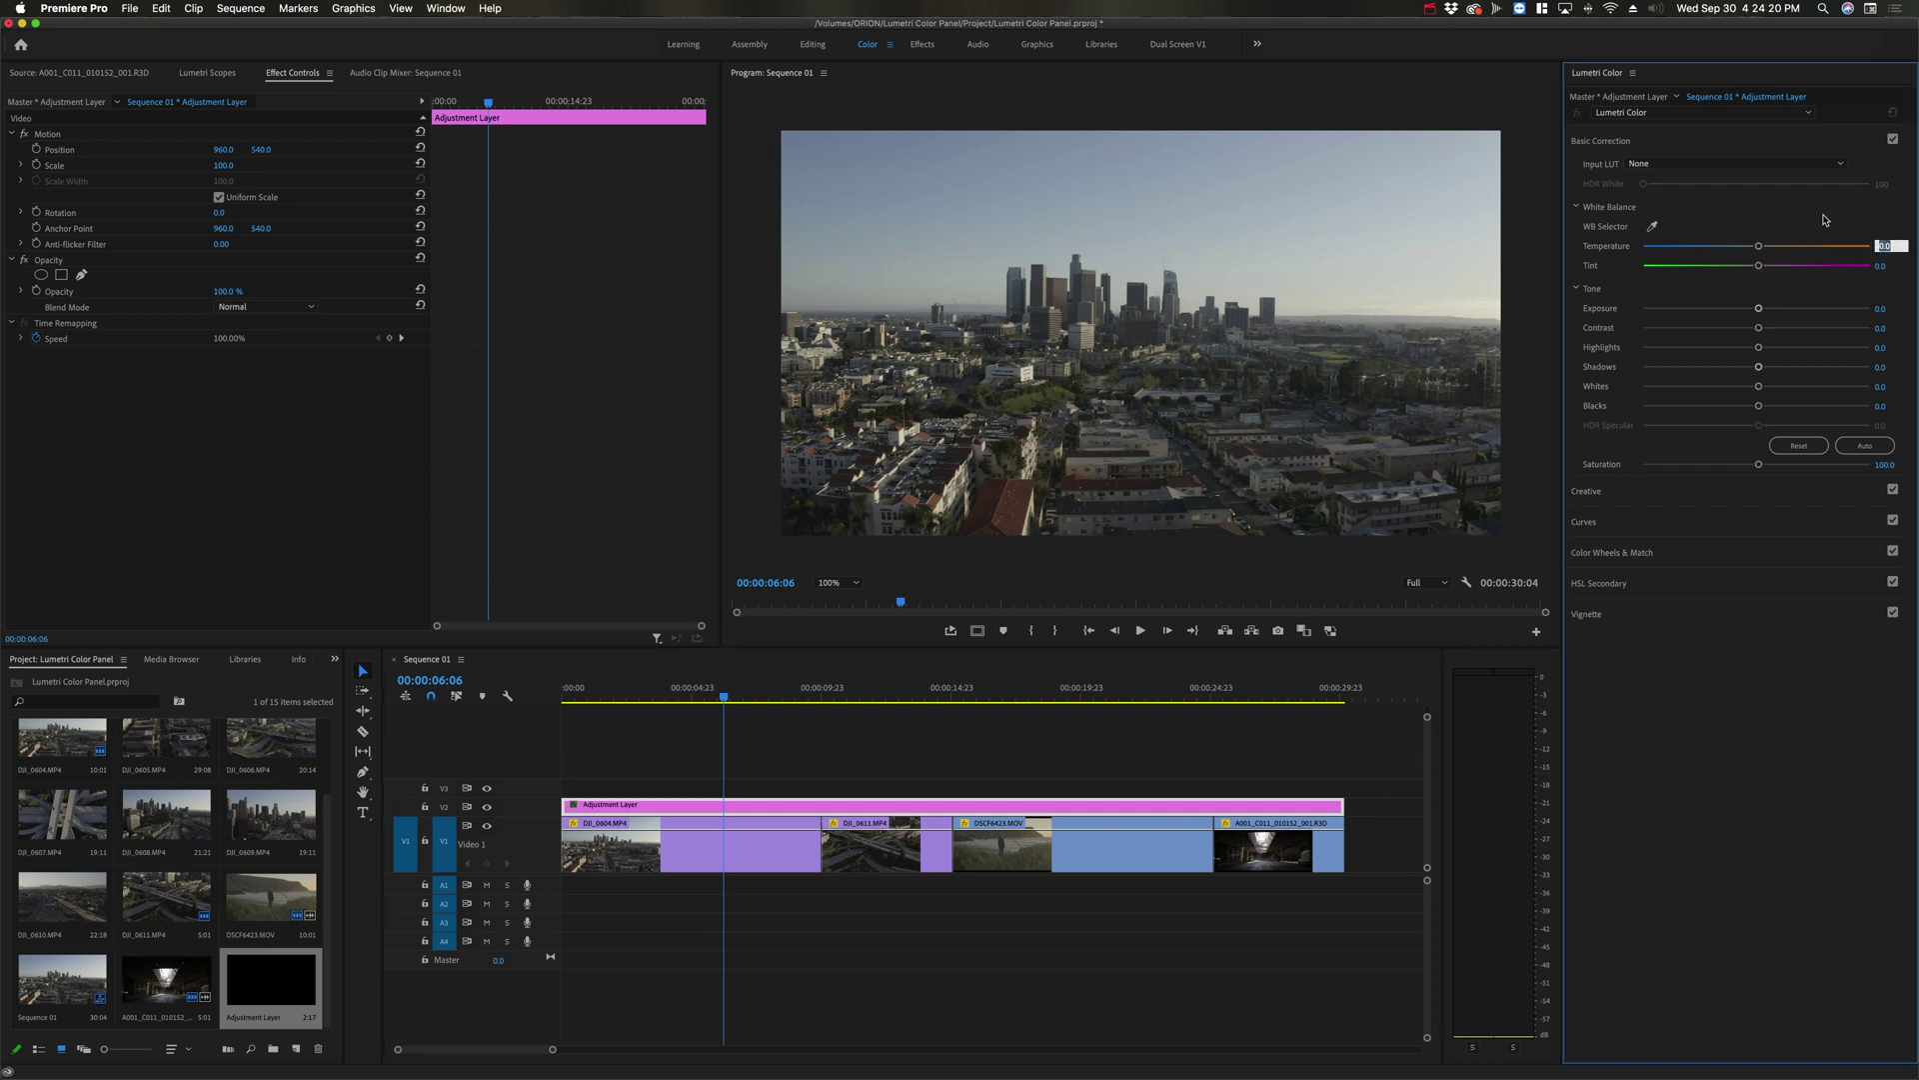
pyautogui.write('10')
pyautogui.press('Return')
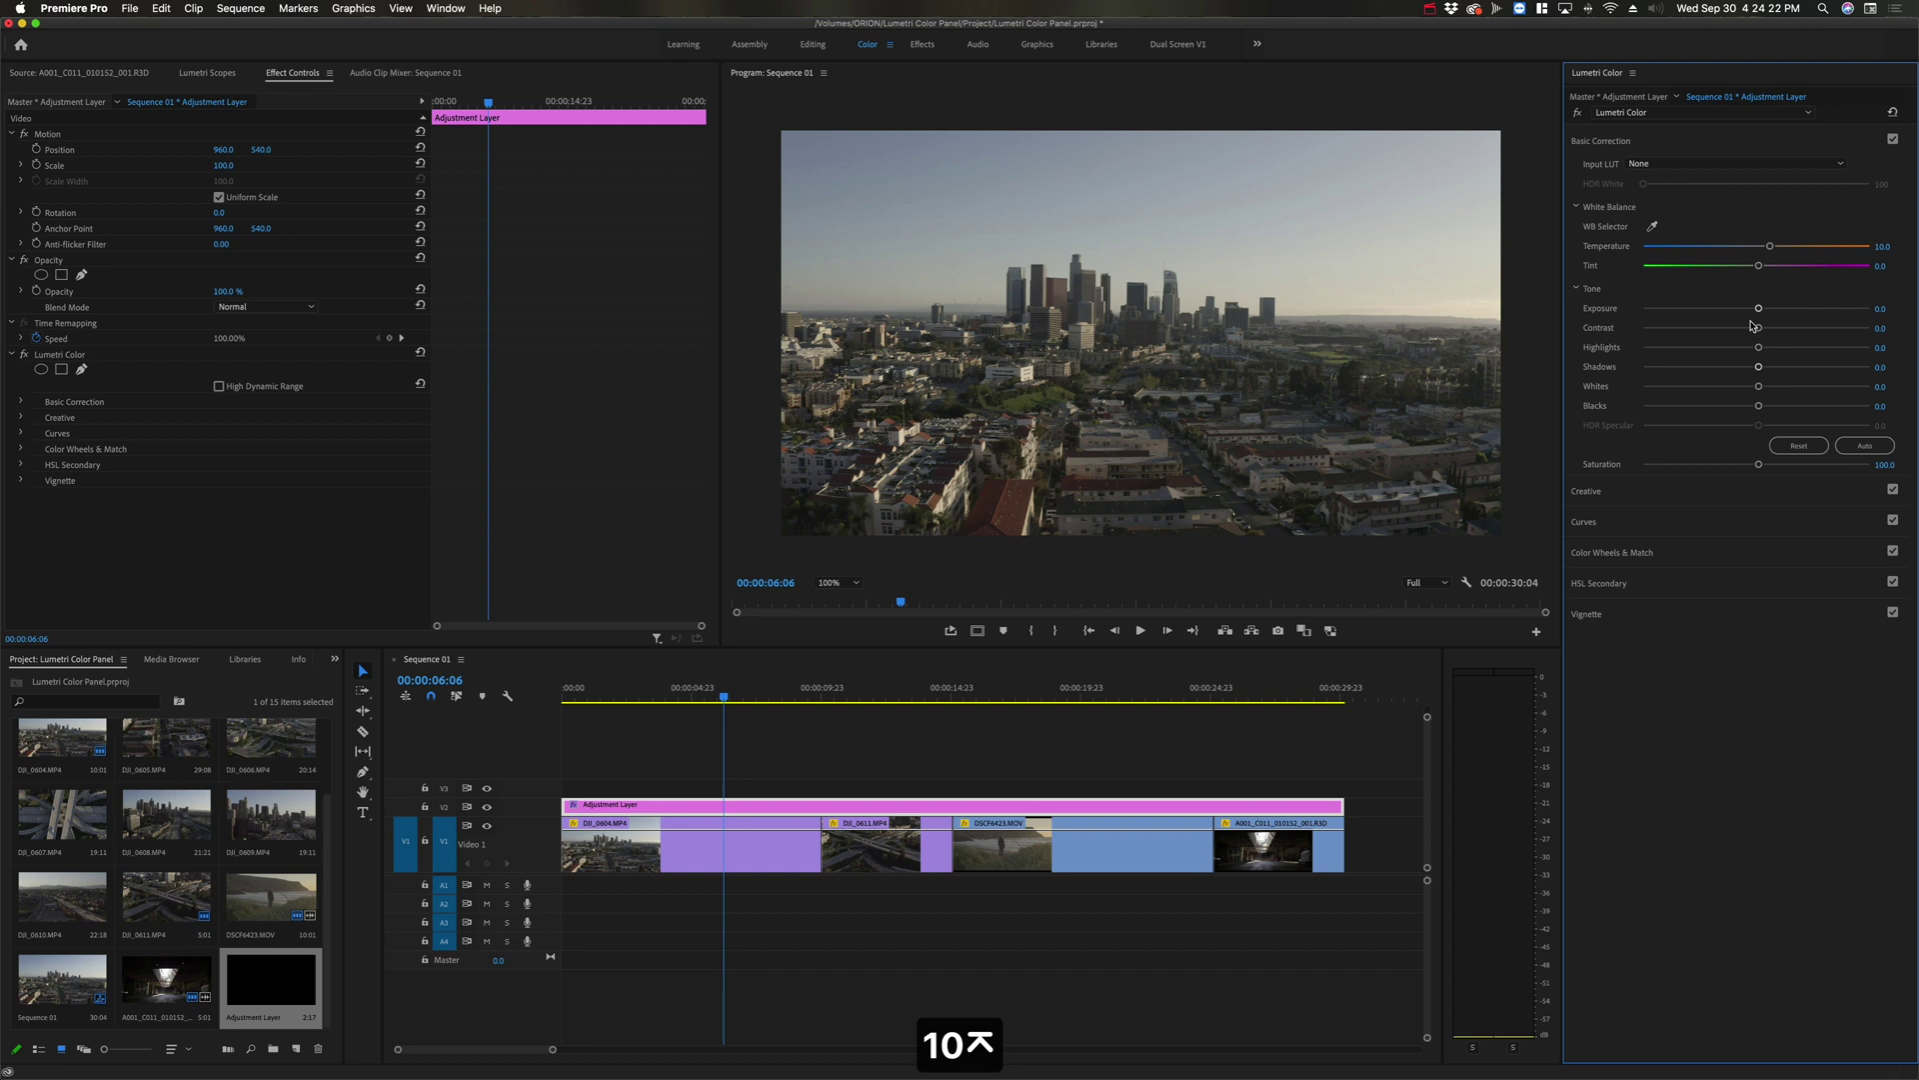
pyautogui.click(70, 355)
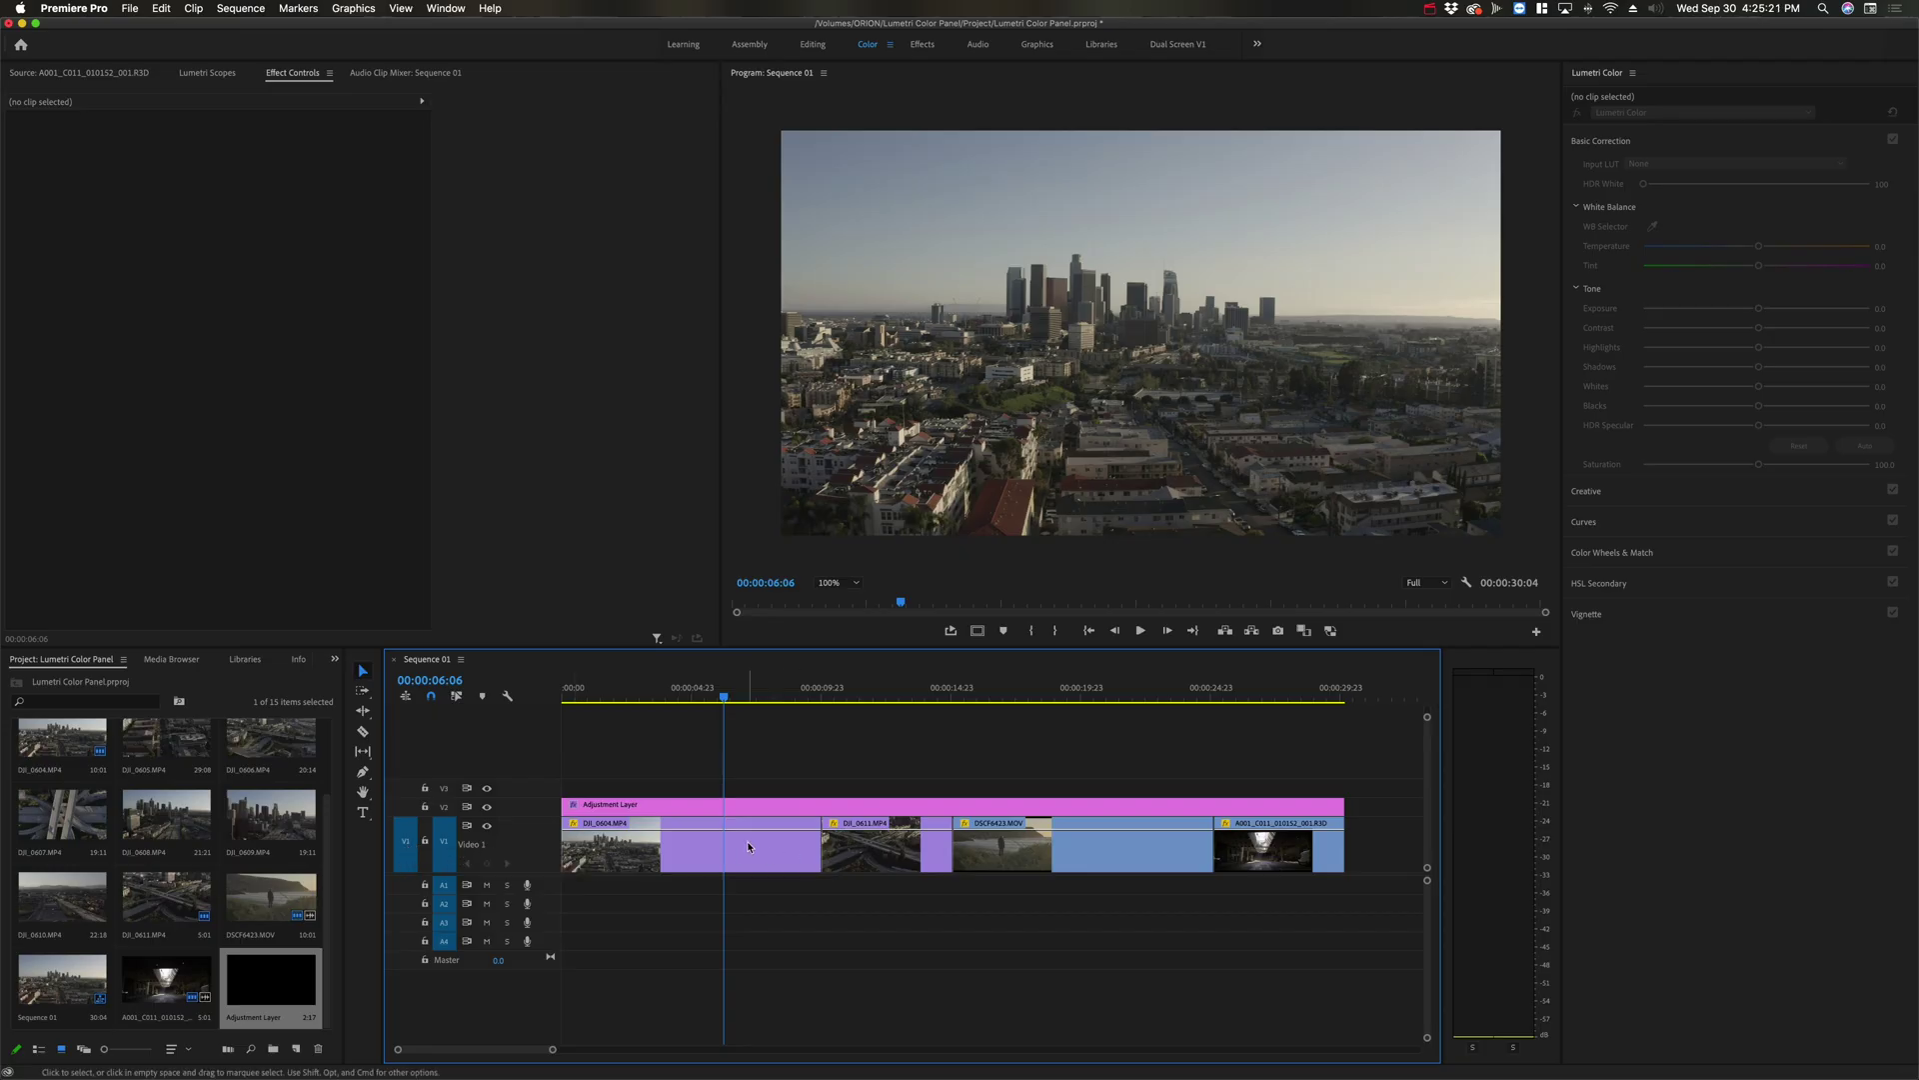
pyautogui.click(241, 8)
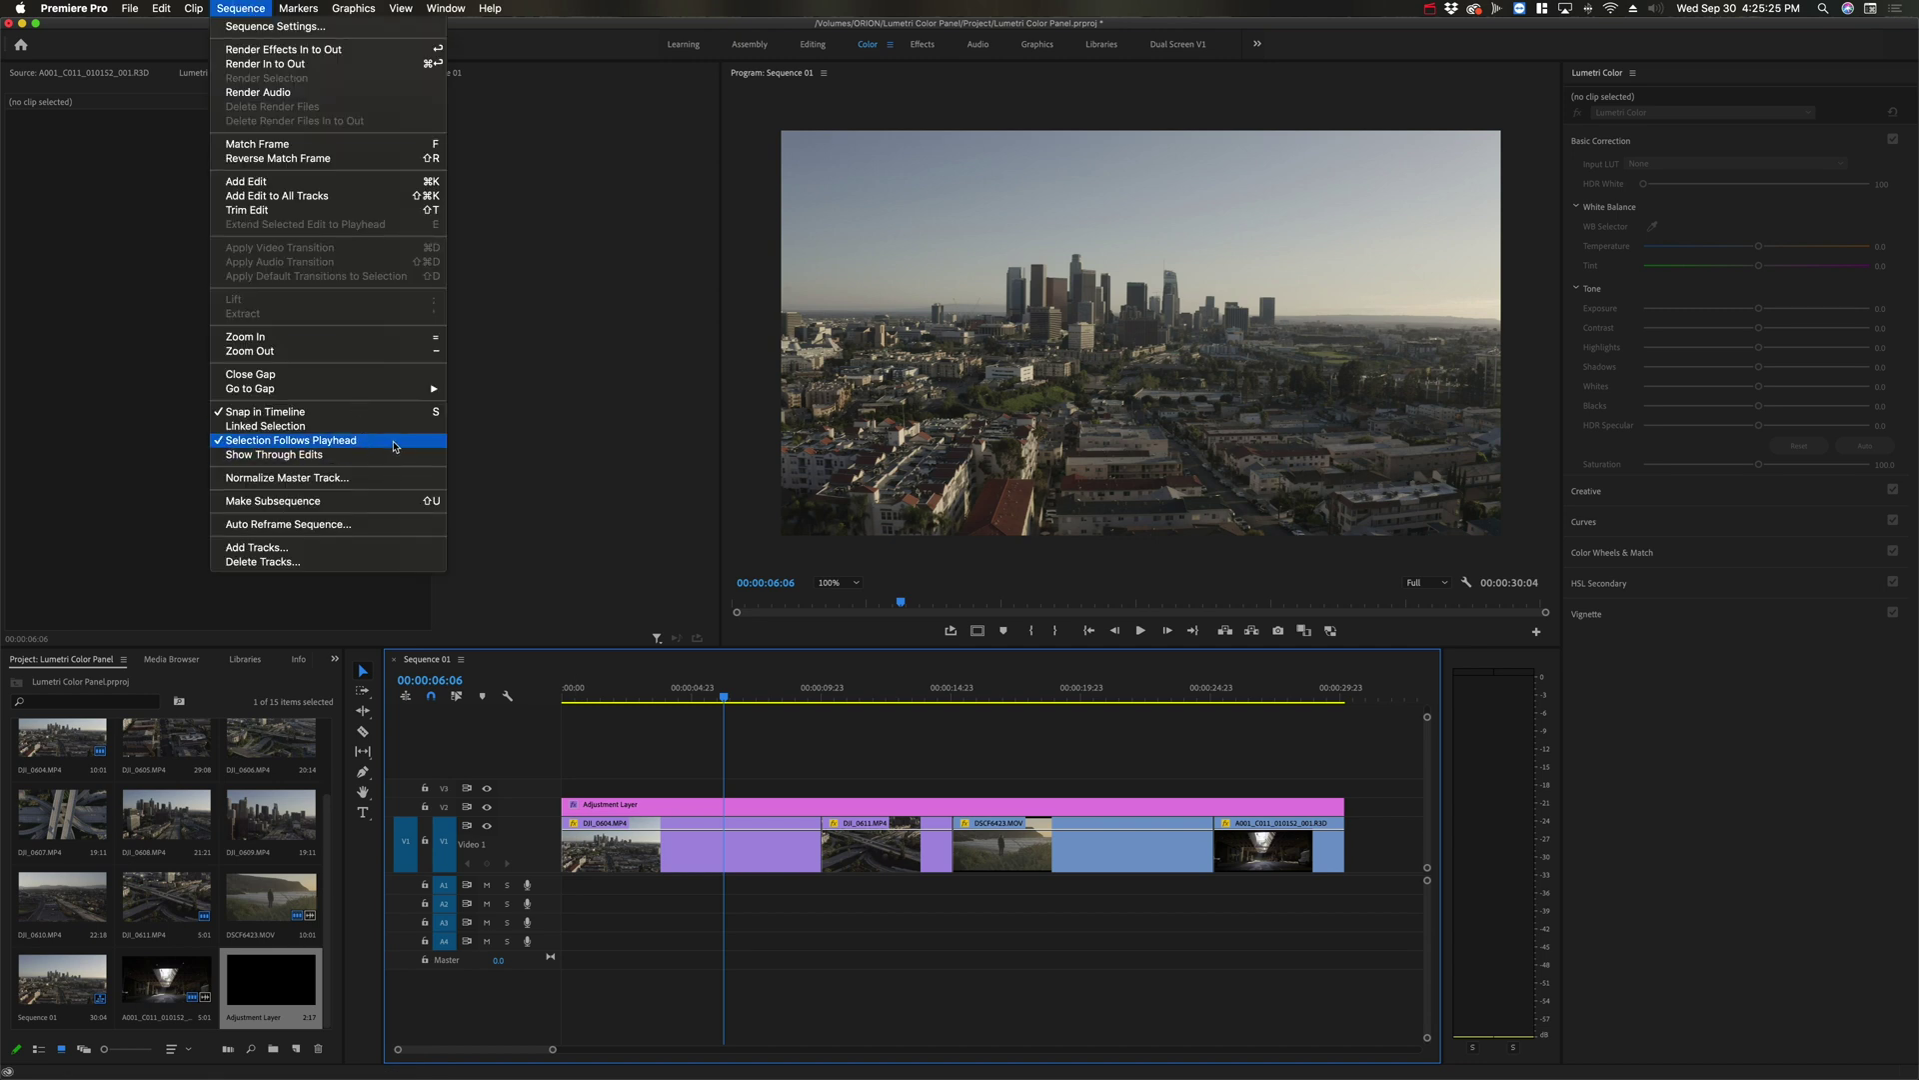
pyautogui.click(977, 770)
pyautogui.press('Up')
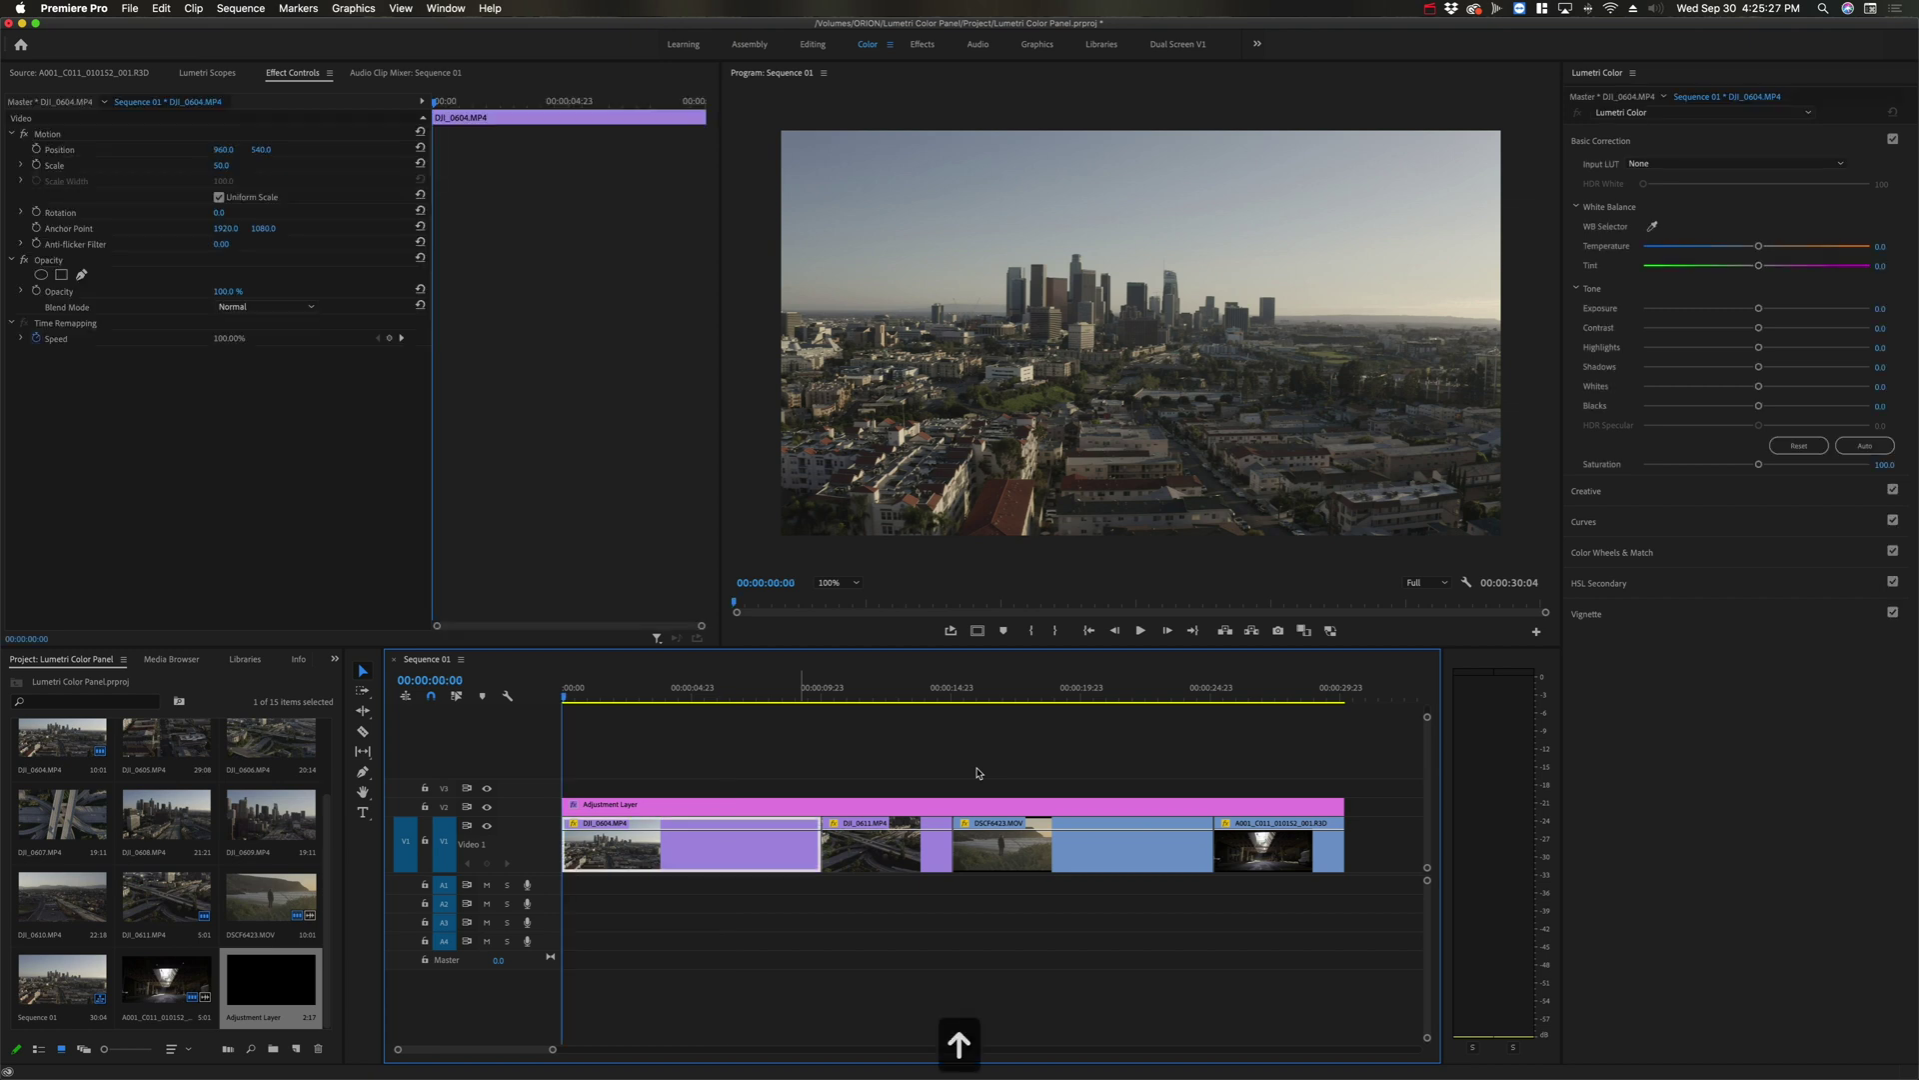
pyautogui.press('Down')
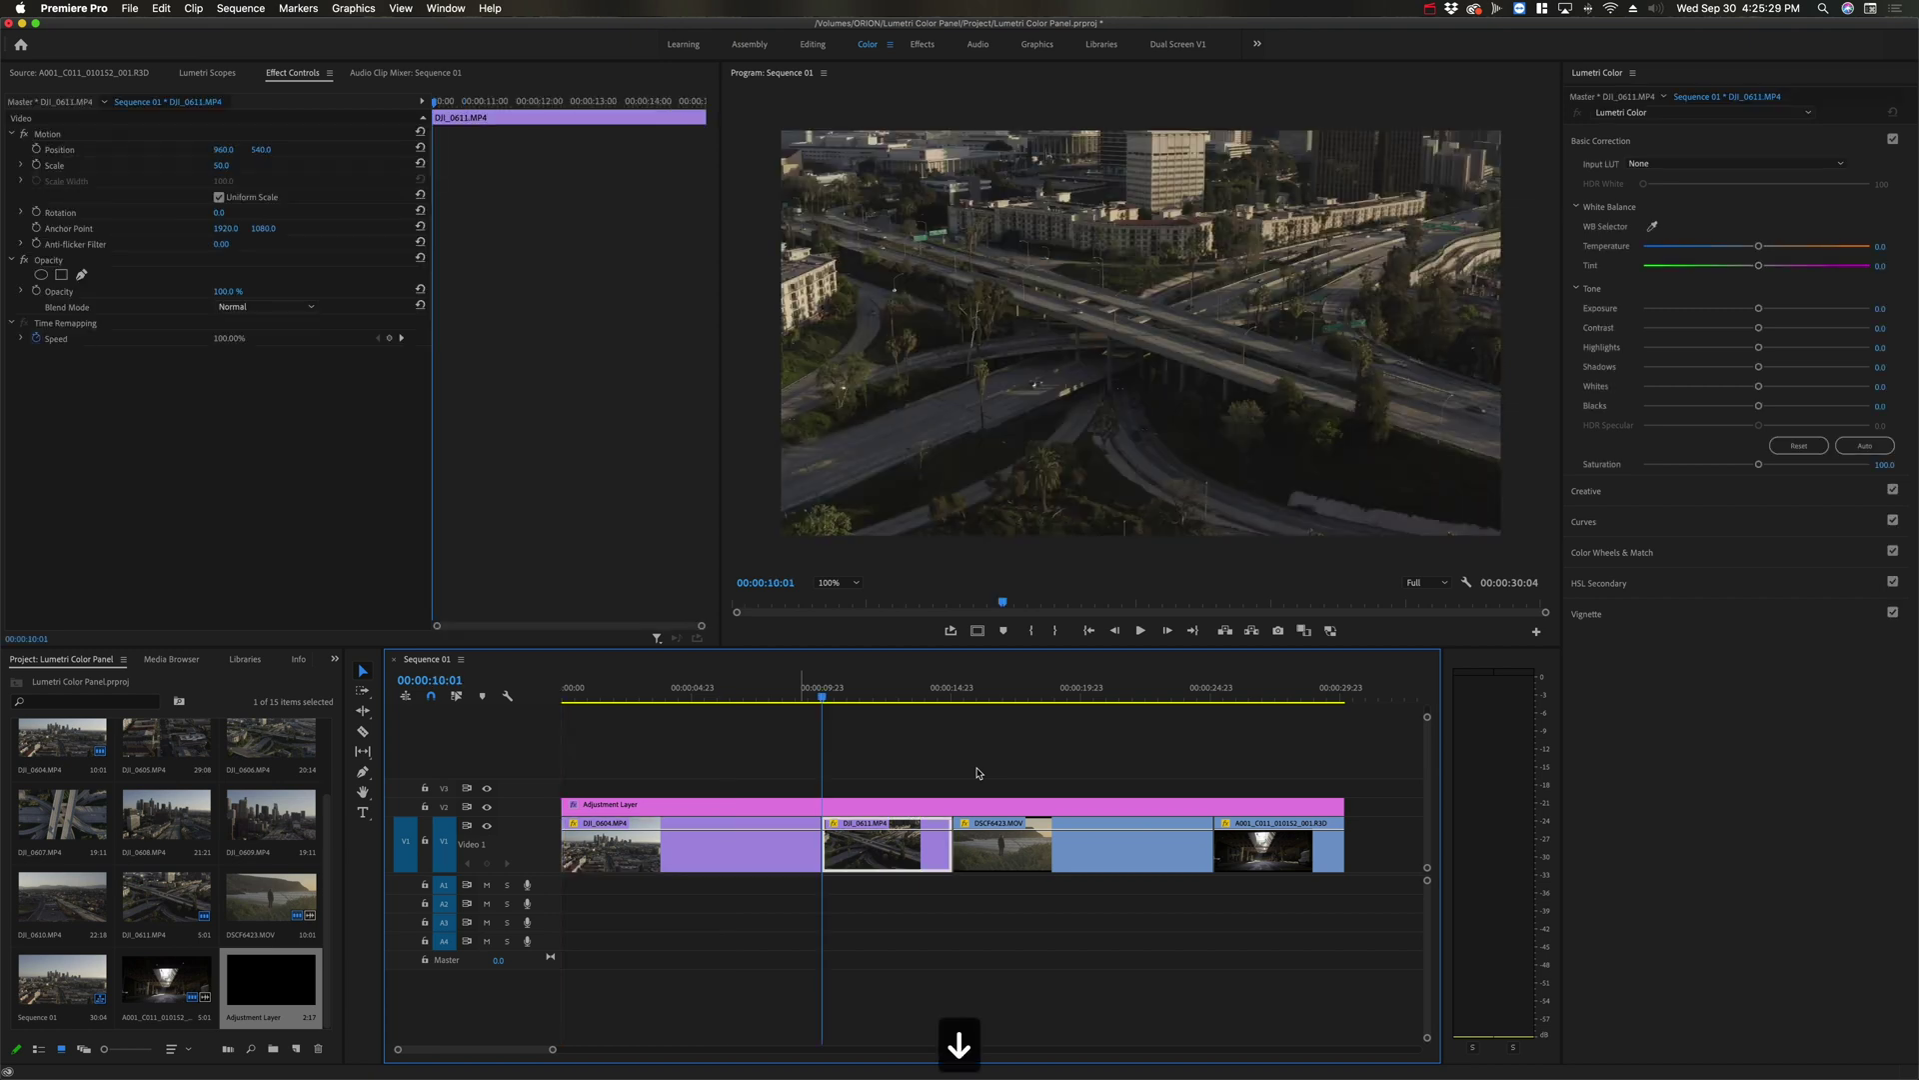
pyautogui.press('Down')
pyautogui.press('Down')
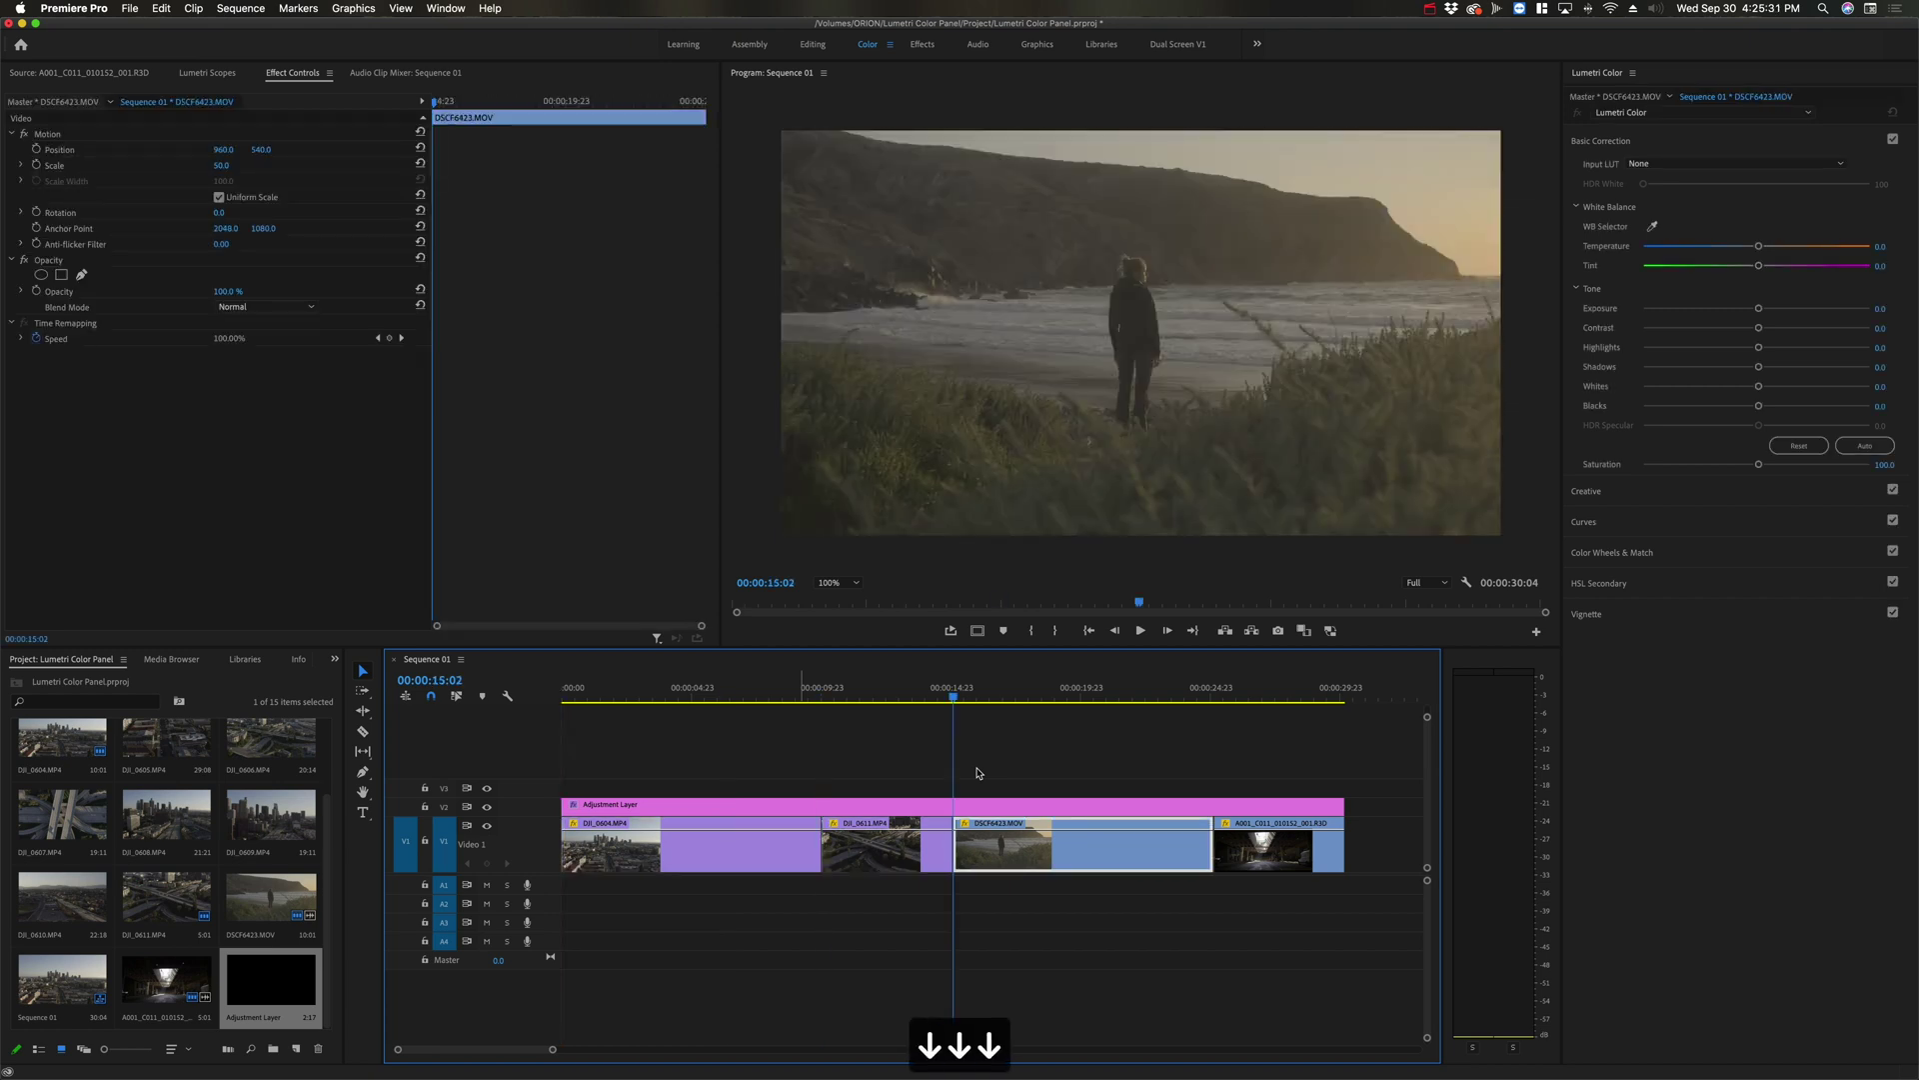
pyautogui.press('Up')
pyautogui.press('Up')
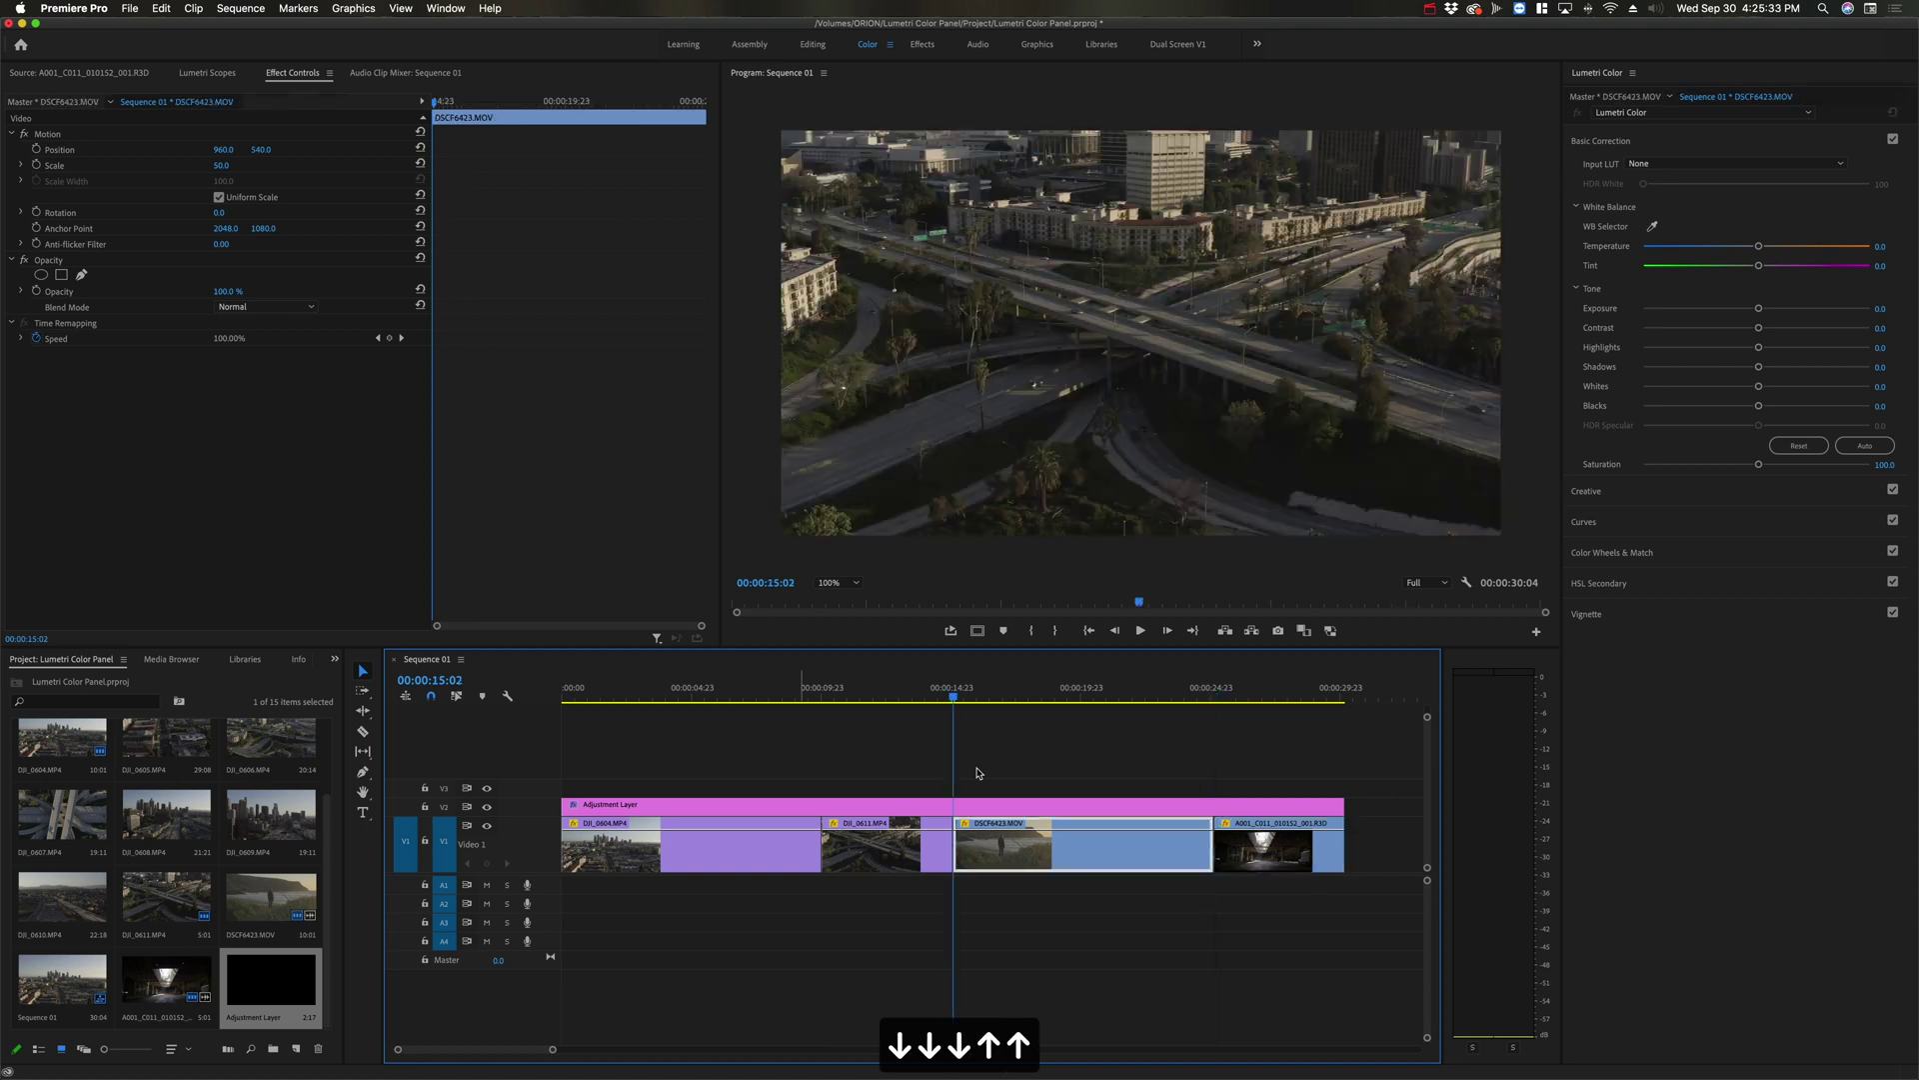
pyautogui.press('Down')
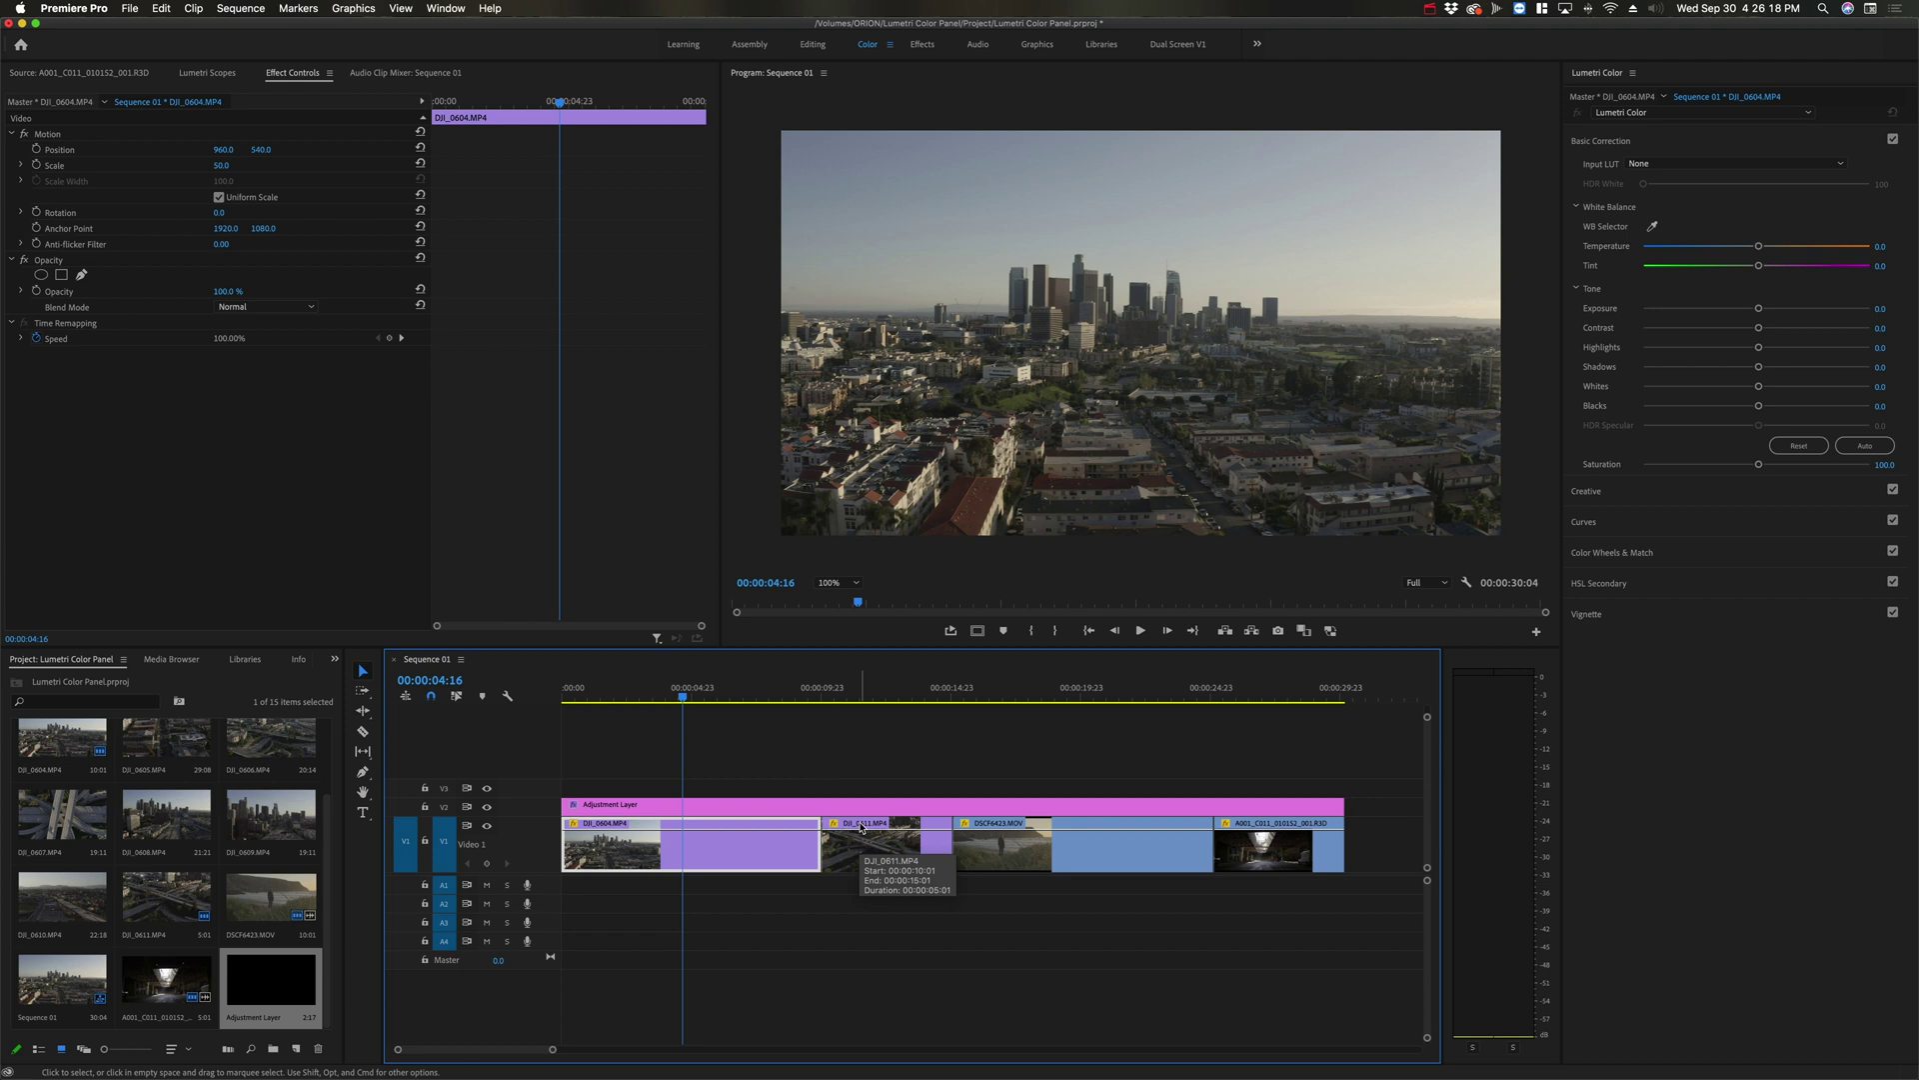
# Delete the adjustment layer from V2 and select the DJI_0604.MP4 clip
pyautogui.click(825, 806)
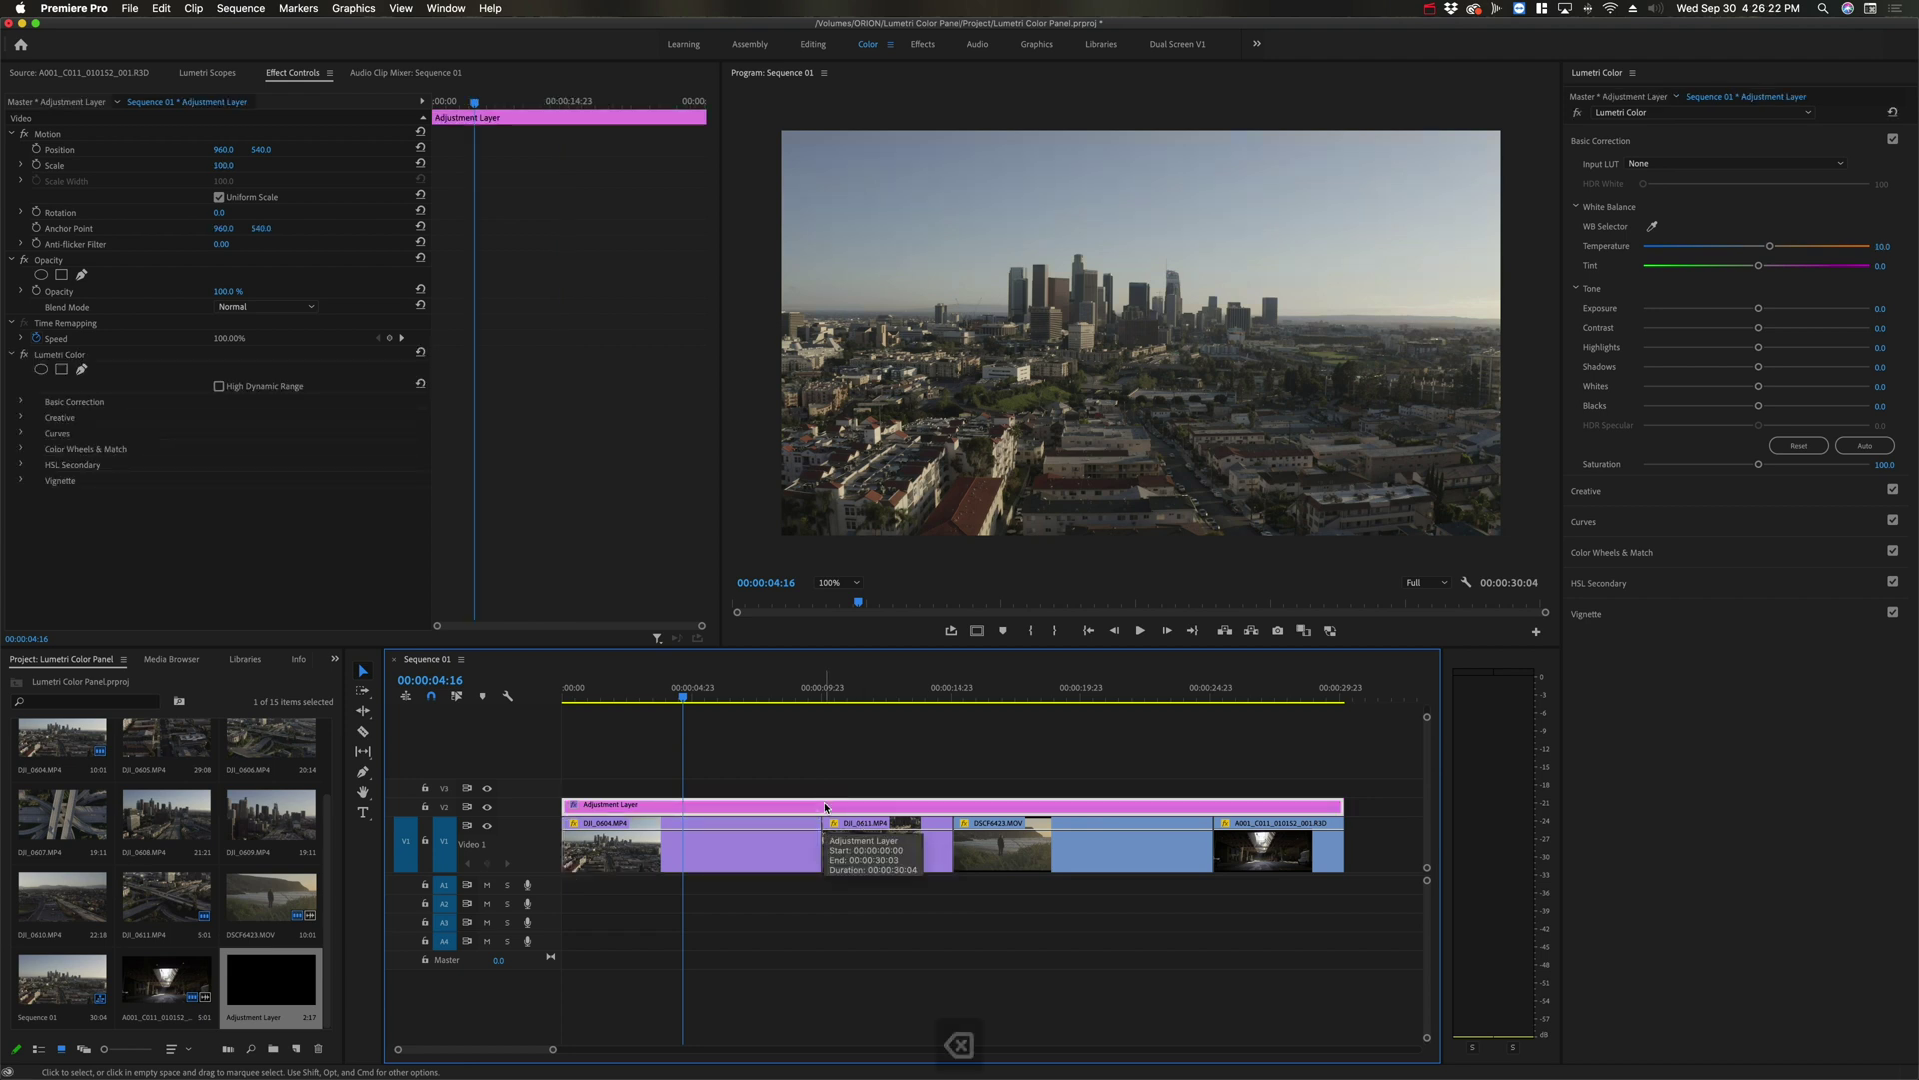
pyautogui.press('BackSpace')
pyautogui.click(769, 847)
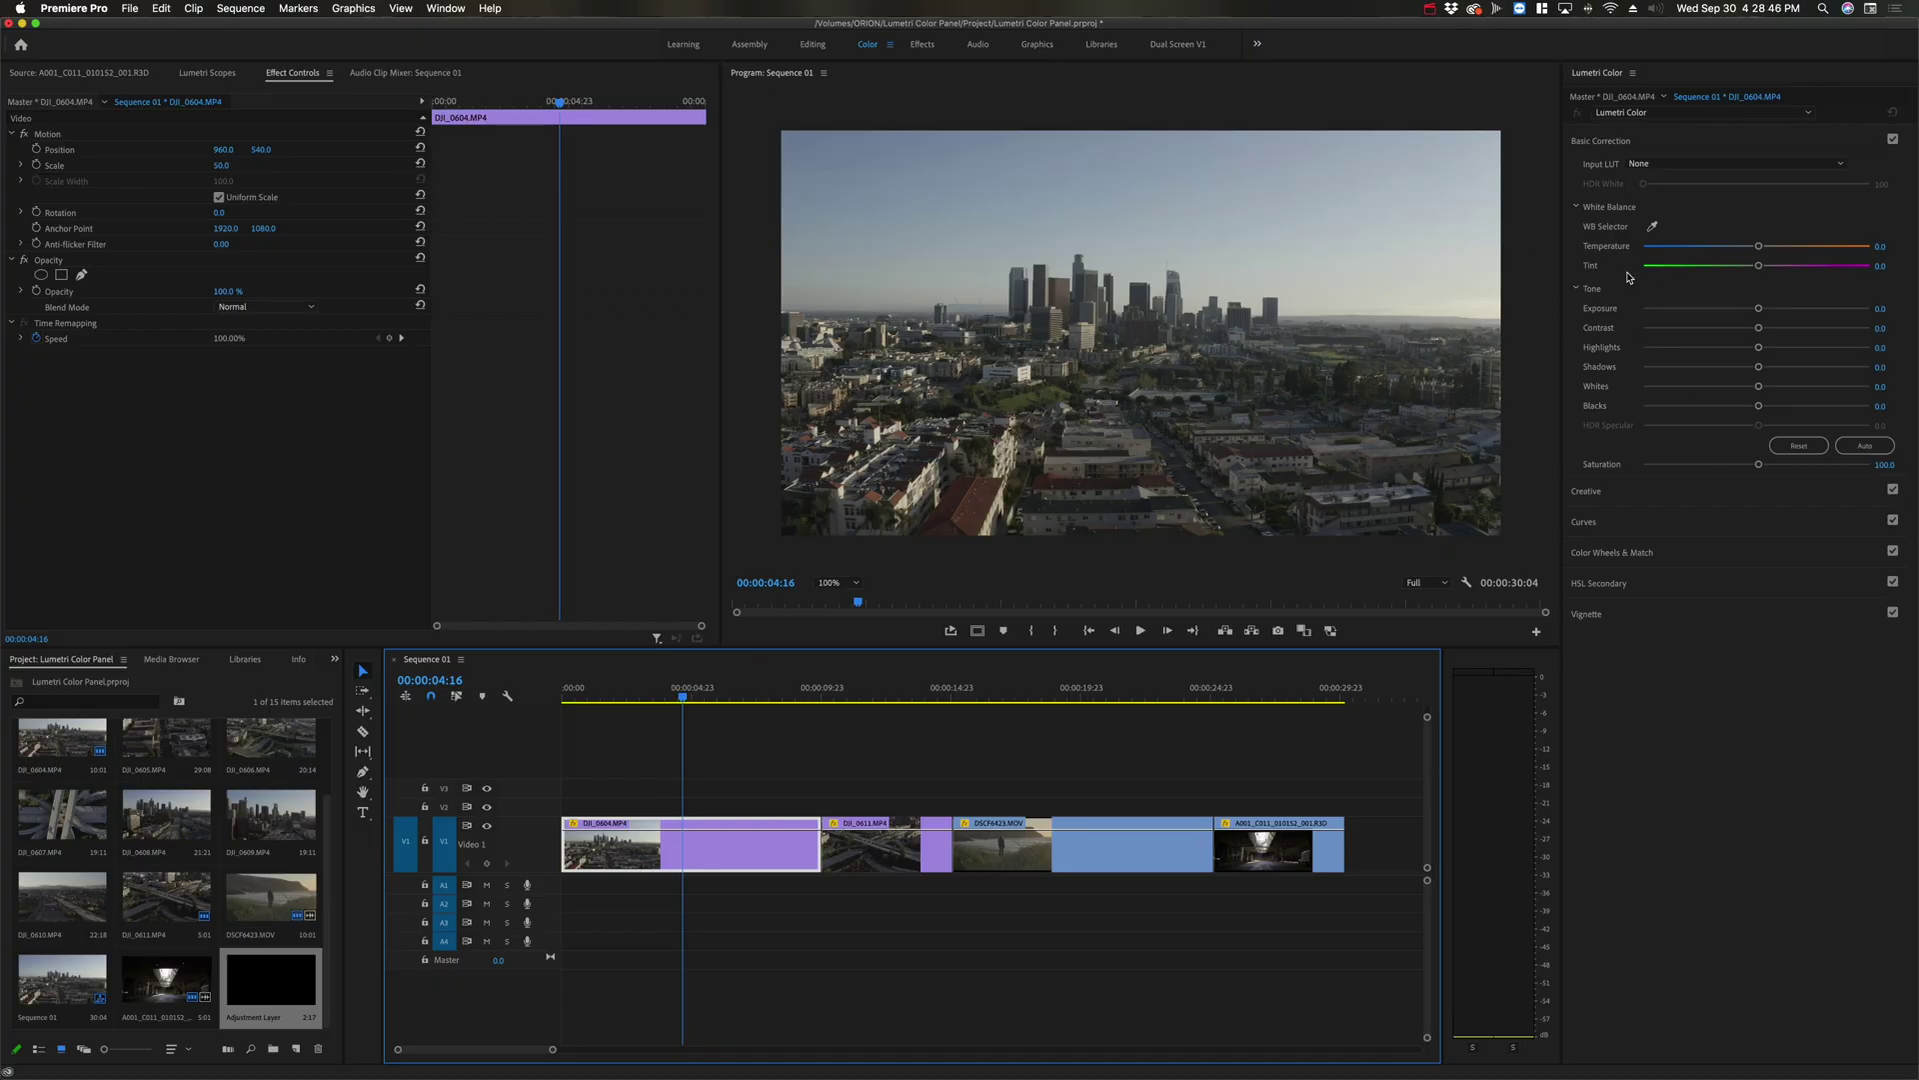
# White-balance DJI_0604.MP4 by sampling a neutral area of the city shot with the WB Selector
pyautogui.click(1654, 227)
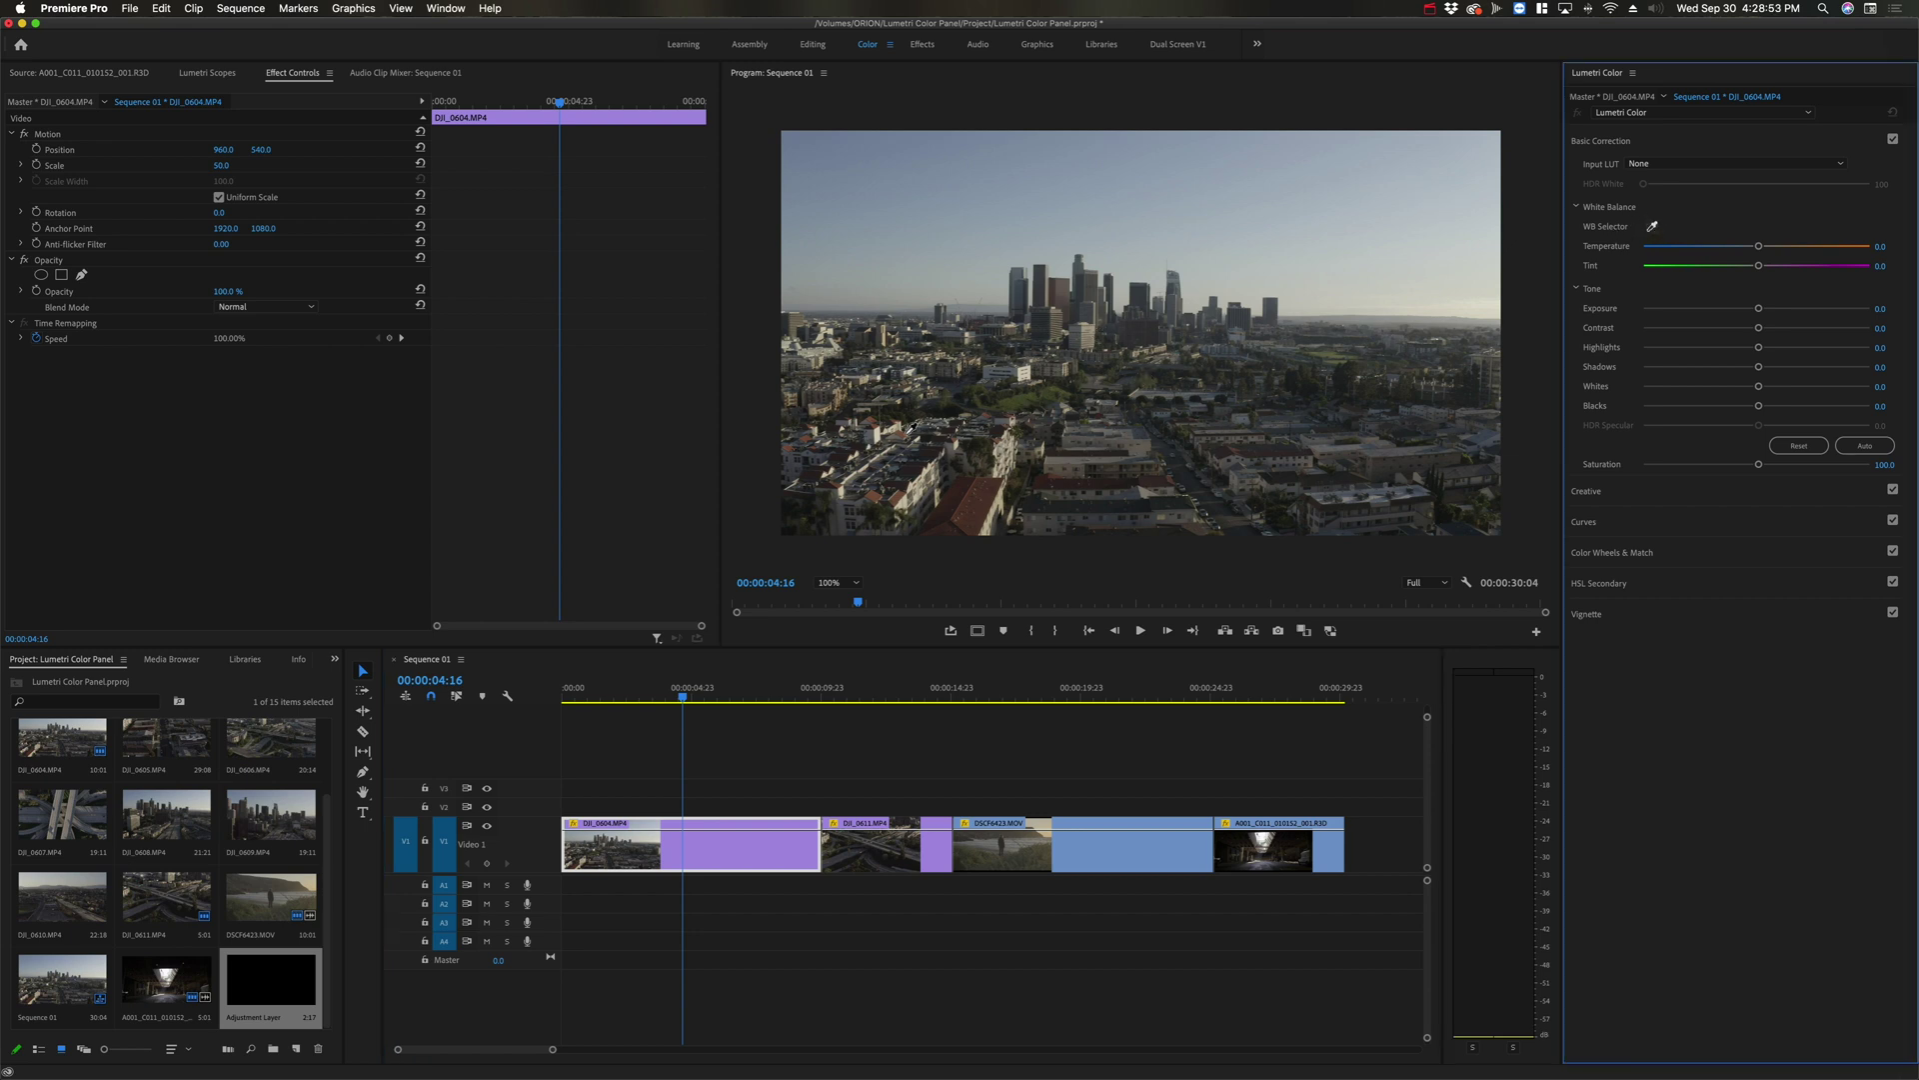
pyautogui.click(998, 501)
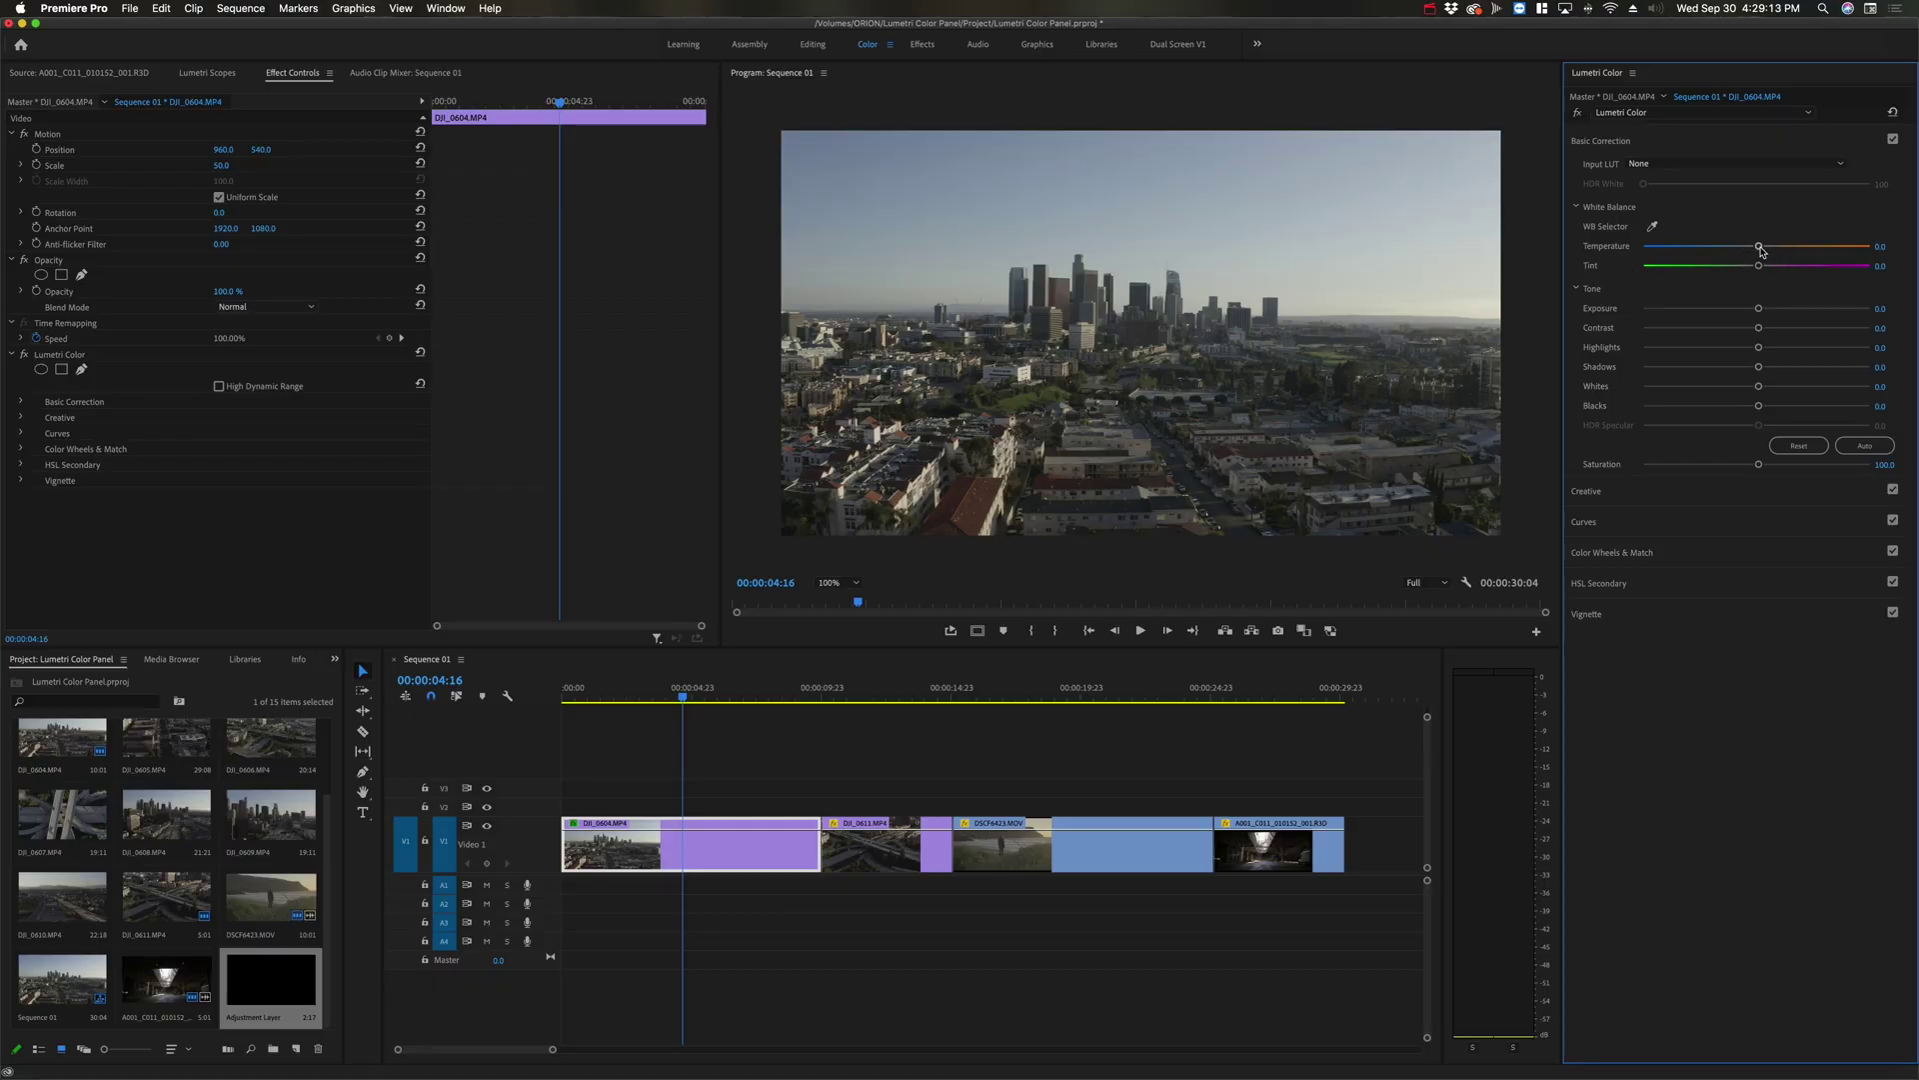
# Test strong blue Temperature and green Tint shifts, then reset both to 0
pyautogui.moveTo(1761, 250); pyautogui.dragTo(1685, 250)
pyautogui.doubleClick(1683, 246)
pyautogui.moveTo(1762, 271)
pyautogui.mouseDown()
pyautogui.moveTo(1788, 268)
pyautogui.moveTo(1727, 268)
pyautogui.mouseUp()
pyautogui.doubleClick(1723, 268)
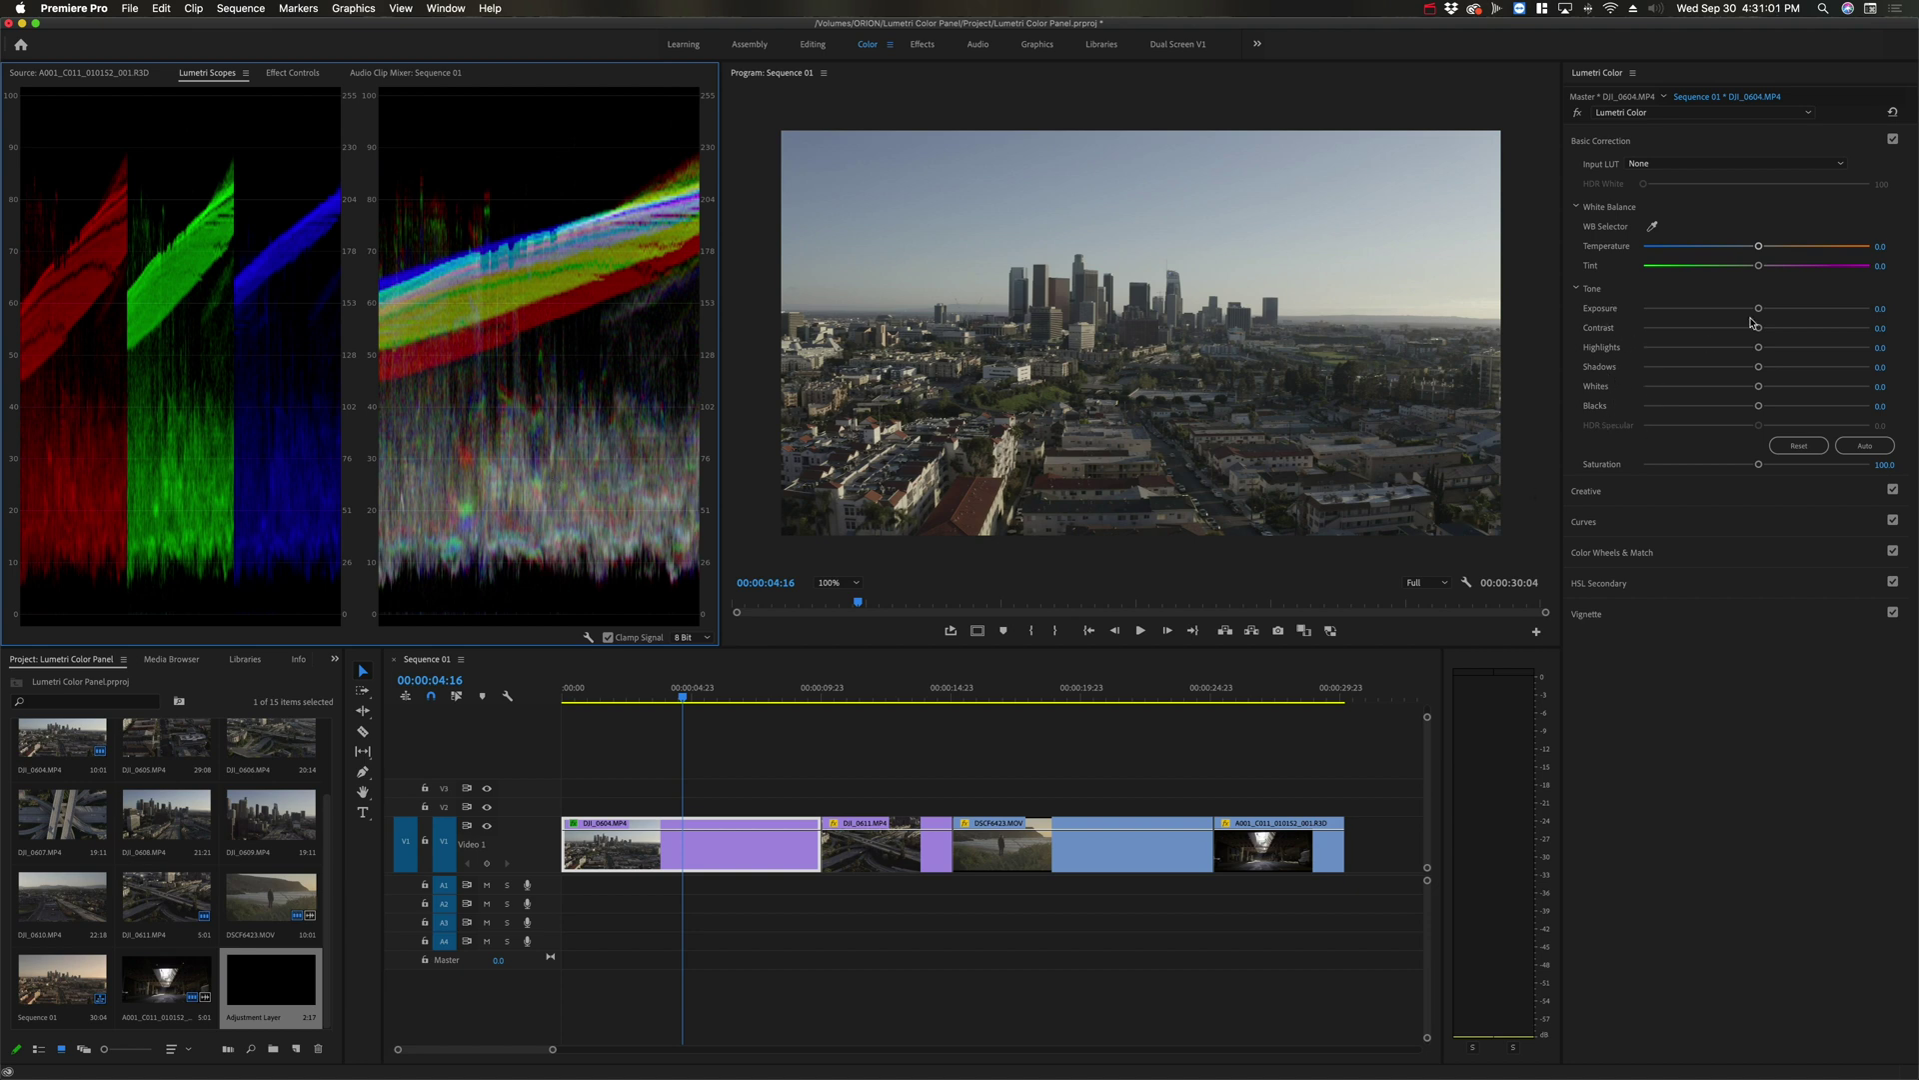
# Try an Exposure tweak and Highlights adjustments on DJI_0604.MP4
pyautogui.moveTo(1761, 313)
pyautogui.mouseDown()
pyautogui.moveTo(1779, 311)
pyautogui.moveTo(1726, 312)
pyautogui.moveTo(1766, 312)
pyautogui.mouseUp()
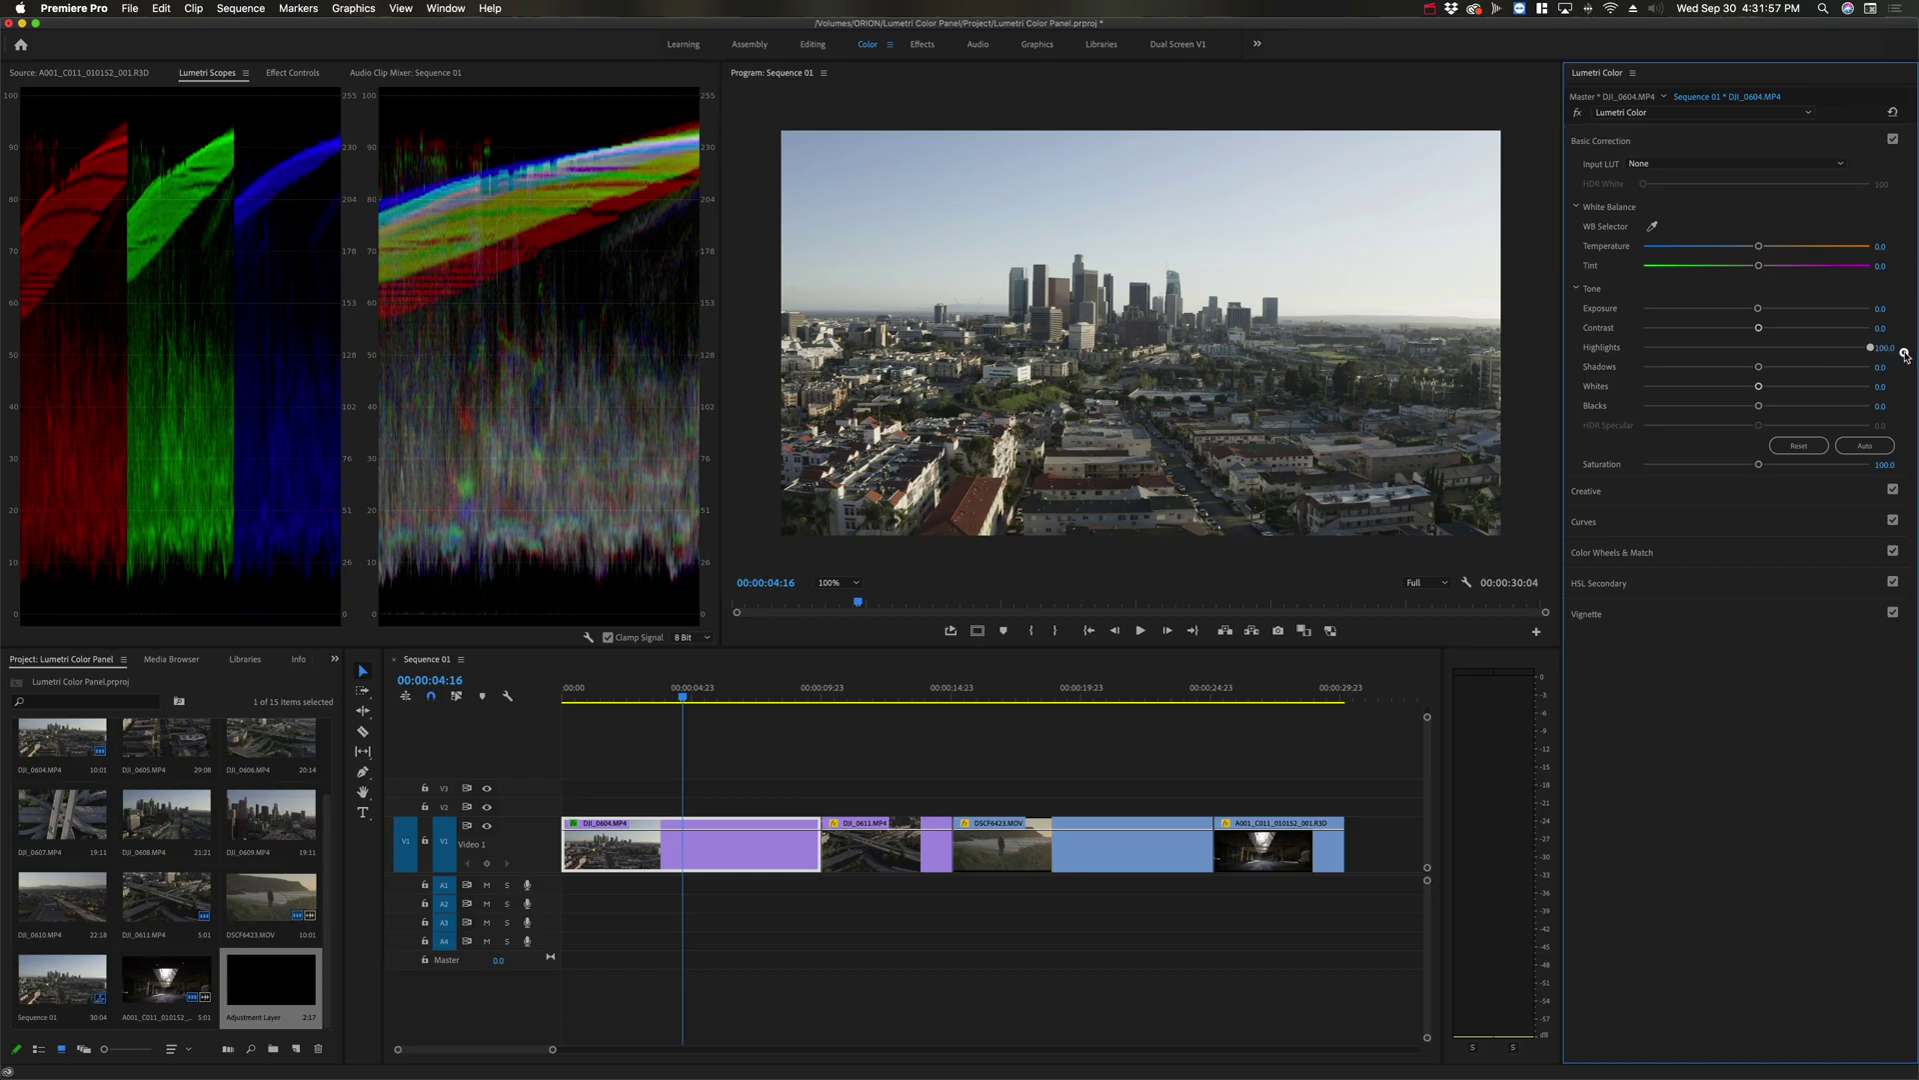
pyautogui.moveTo(1871, 348)
pyautogui.mouseDown()
pyautogui.moveTo(1765, 352)
pyautogui.moveTo(1885, 354)
pyautogui.mouseUp()
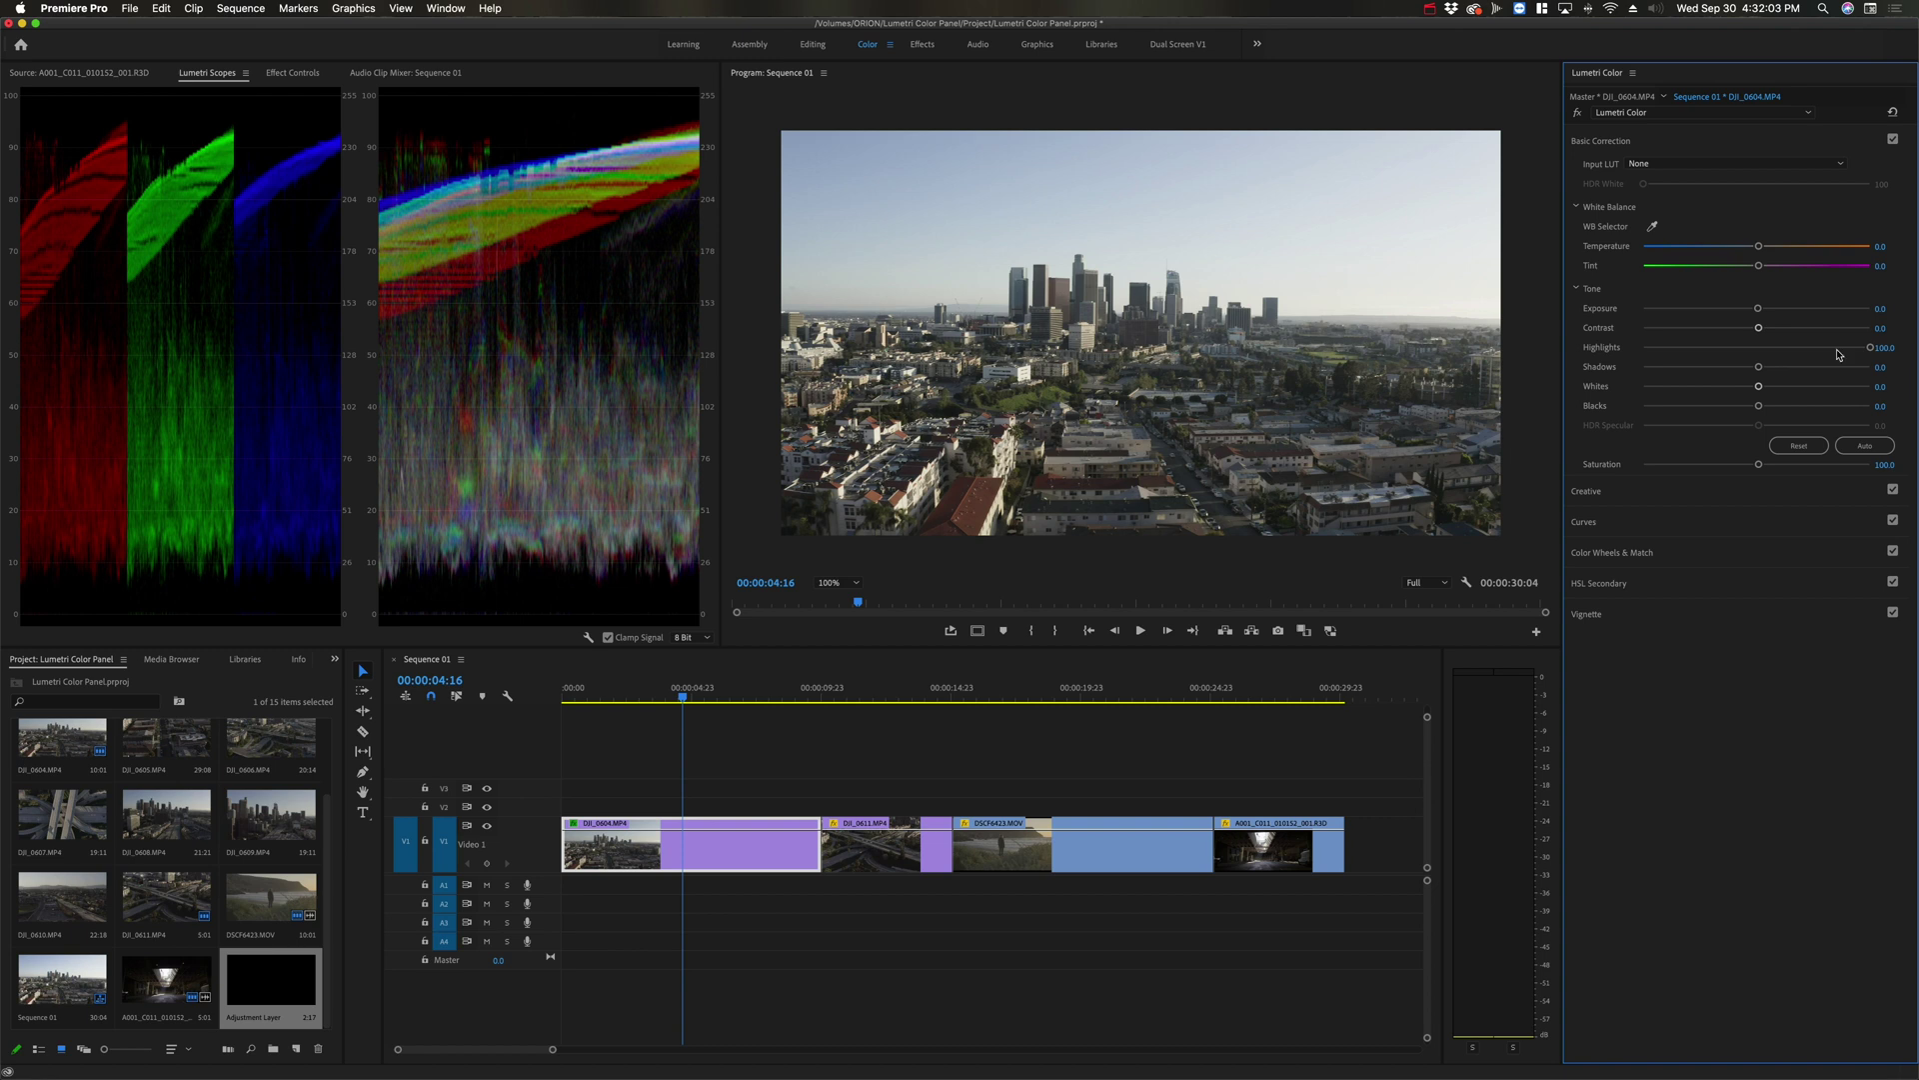
pyautogui.click(1758, 349)
# Test Contrast, Whites and Saturation changes, resetting Contrast, Highlights and Saturation to defaults
pyautogui.moveTo(1759, 328); pyautogui.dragTo(1884, 327)
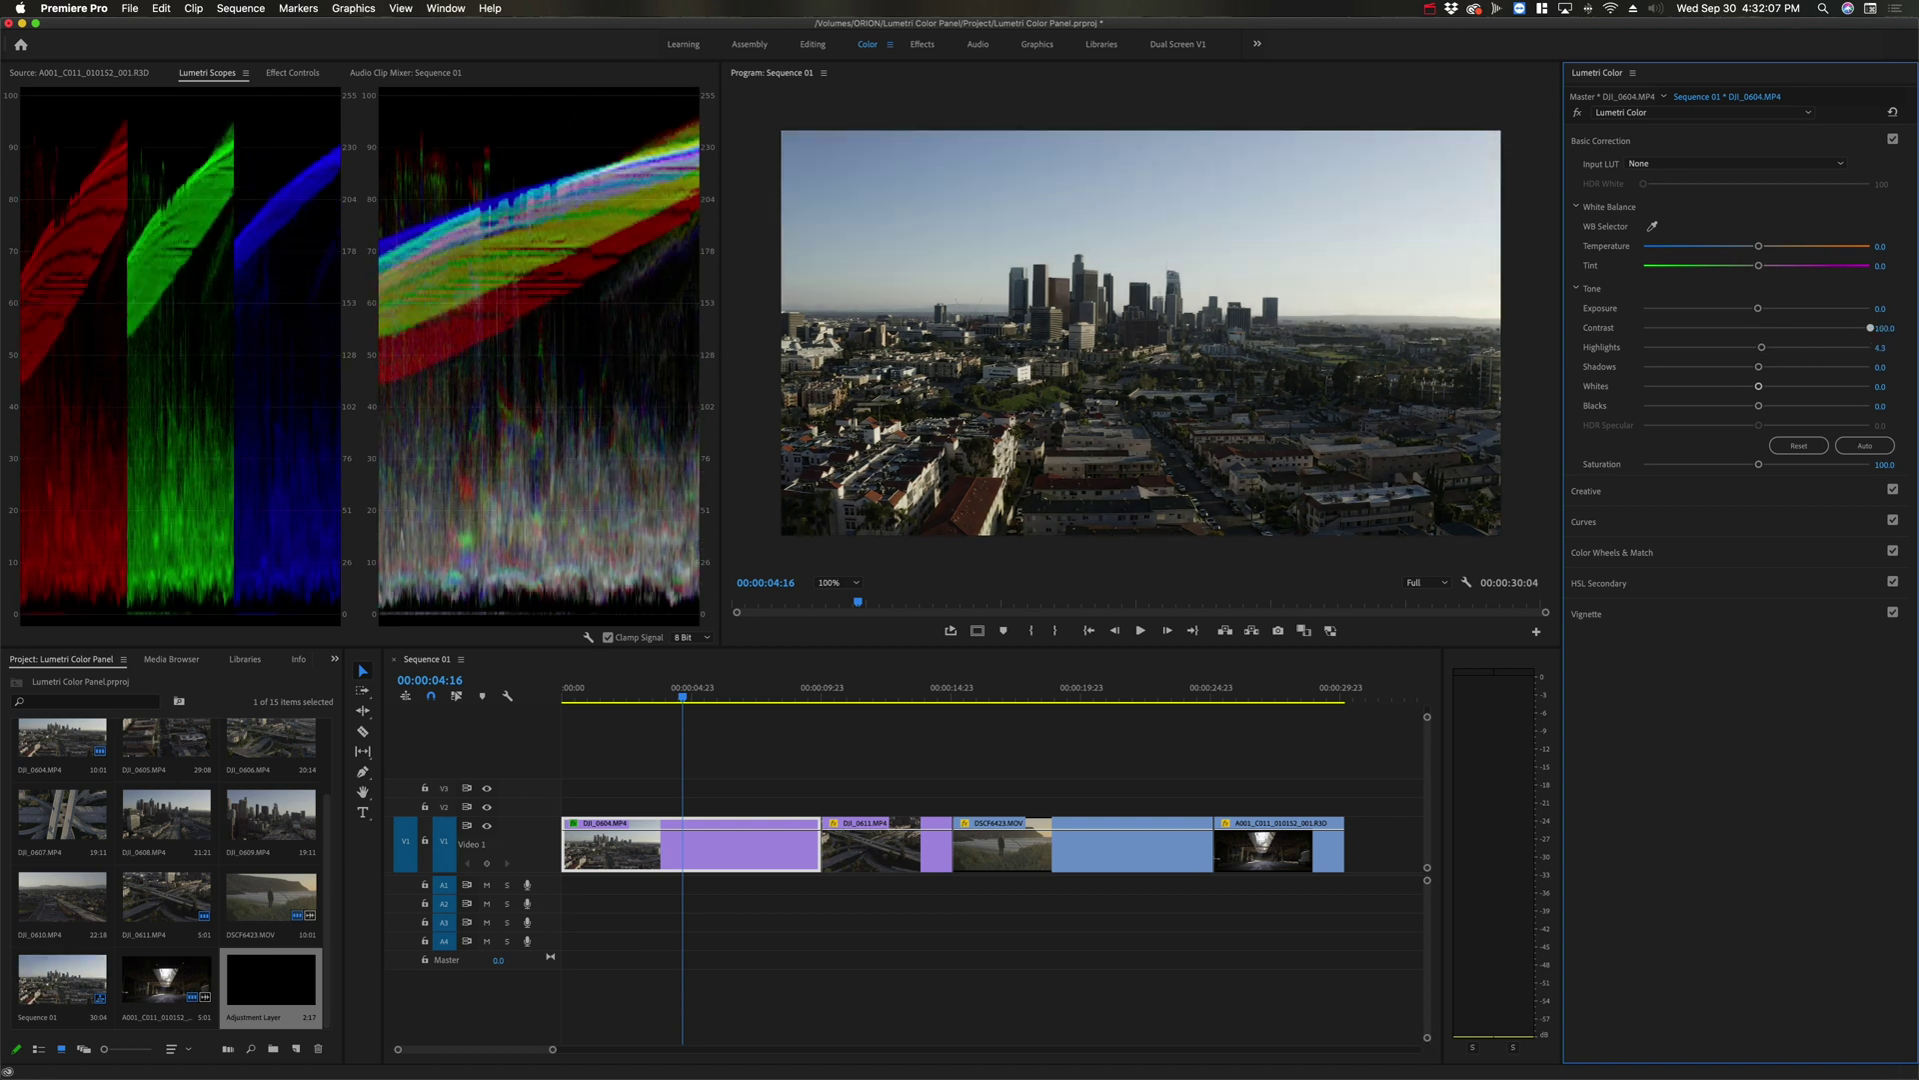
pyautogui.doubleClick(1870, 327)
pyautogui.doubleClick(1761, 347)
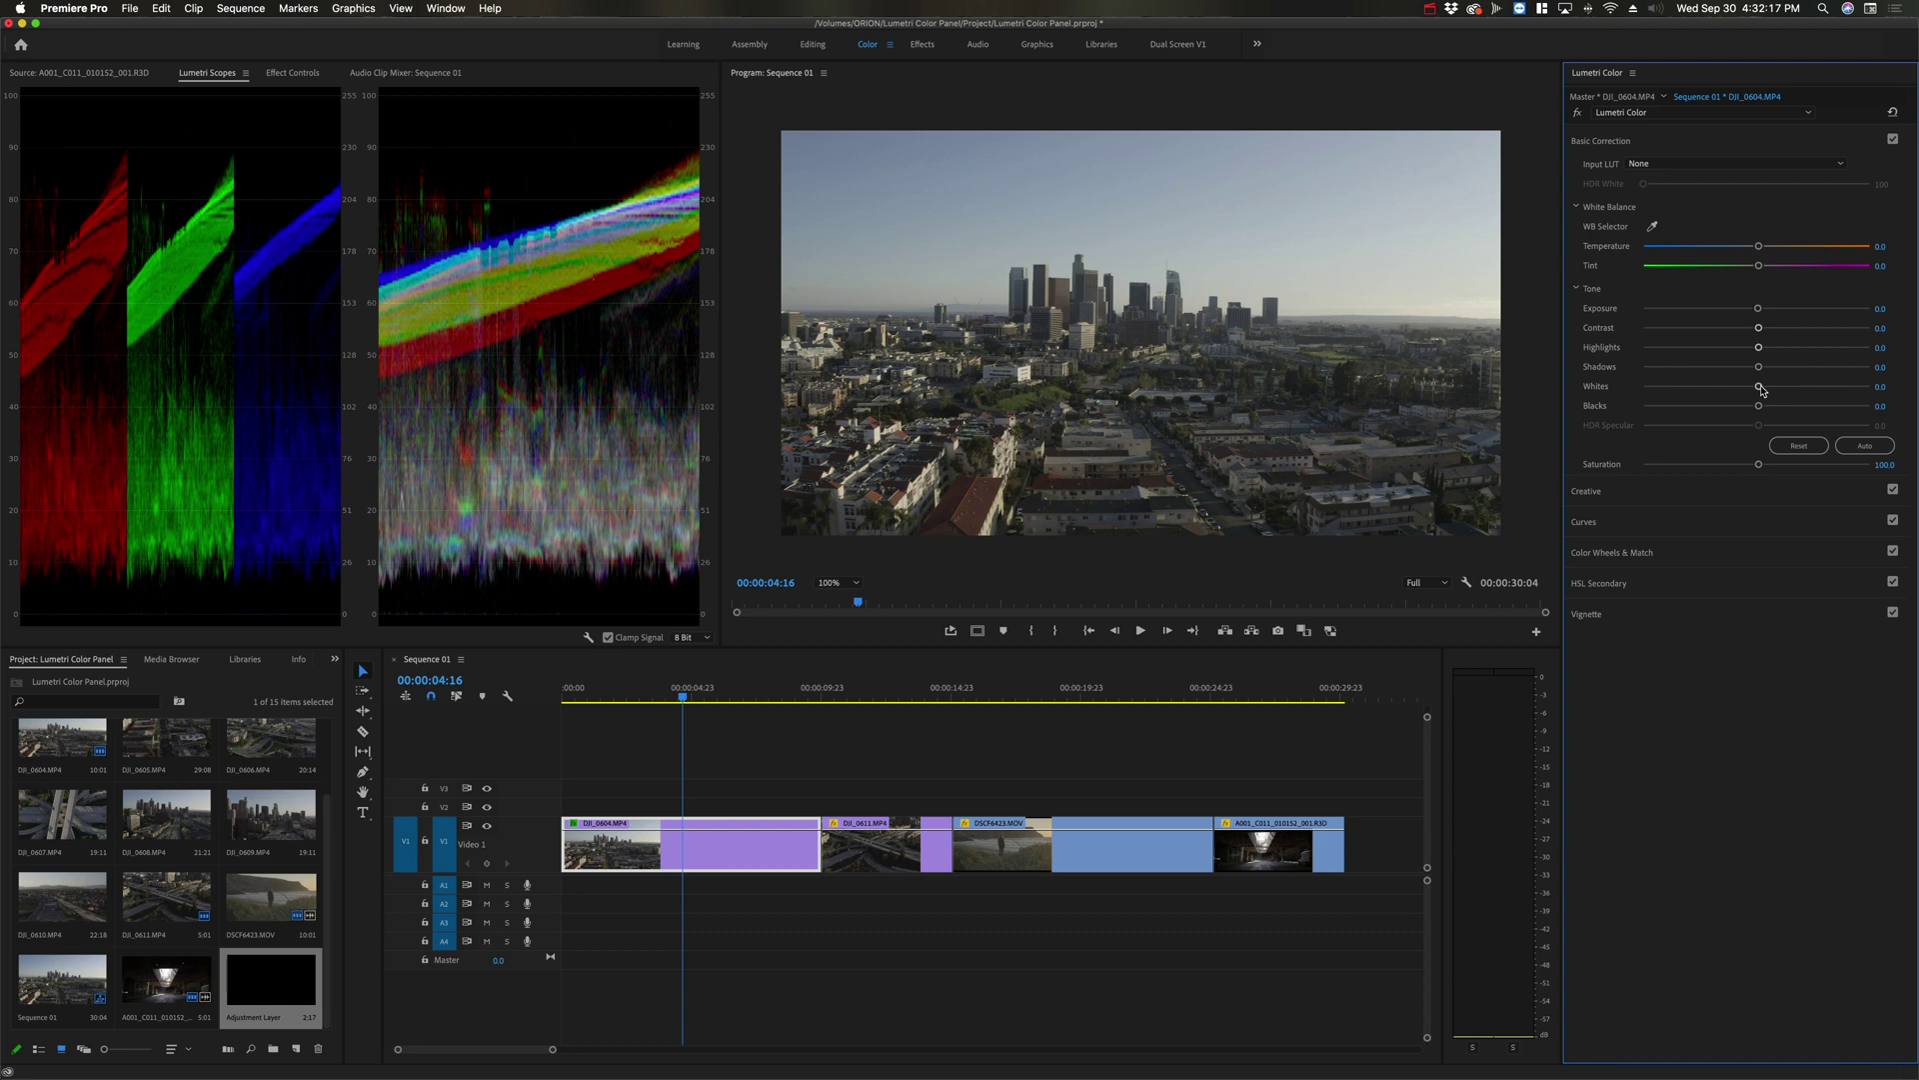
pyautogui.moveTo(1761, 390)
pyautogui.mouseDown()
pyautogui.moveTo(1839, 390)
pyautogui.moveTo(1765, 390)
pyautogui.mouseUp()
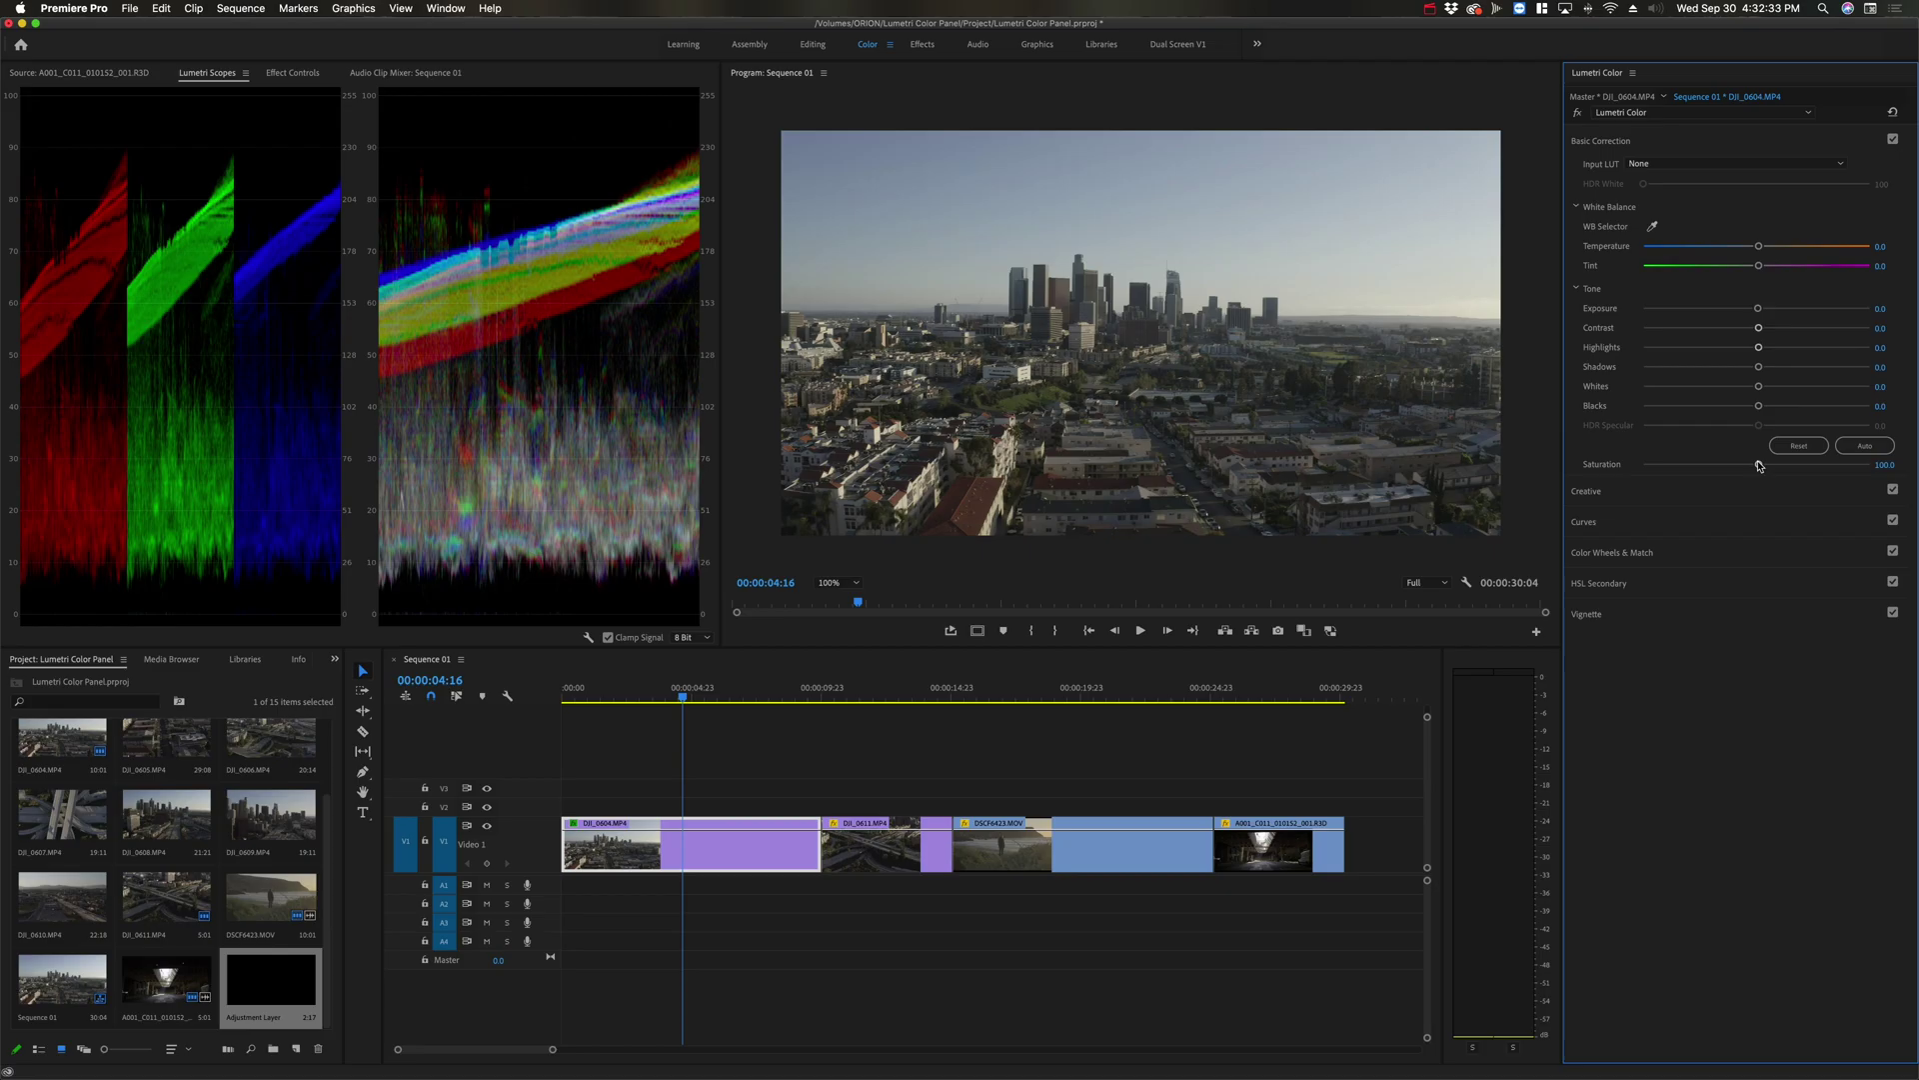
pyautogui.moveTo(1758, 465); pyautogui.dragTo(1775, 471)
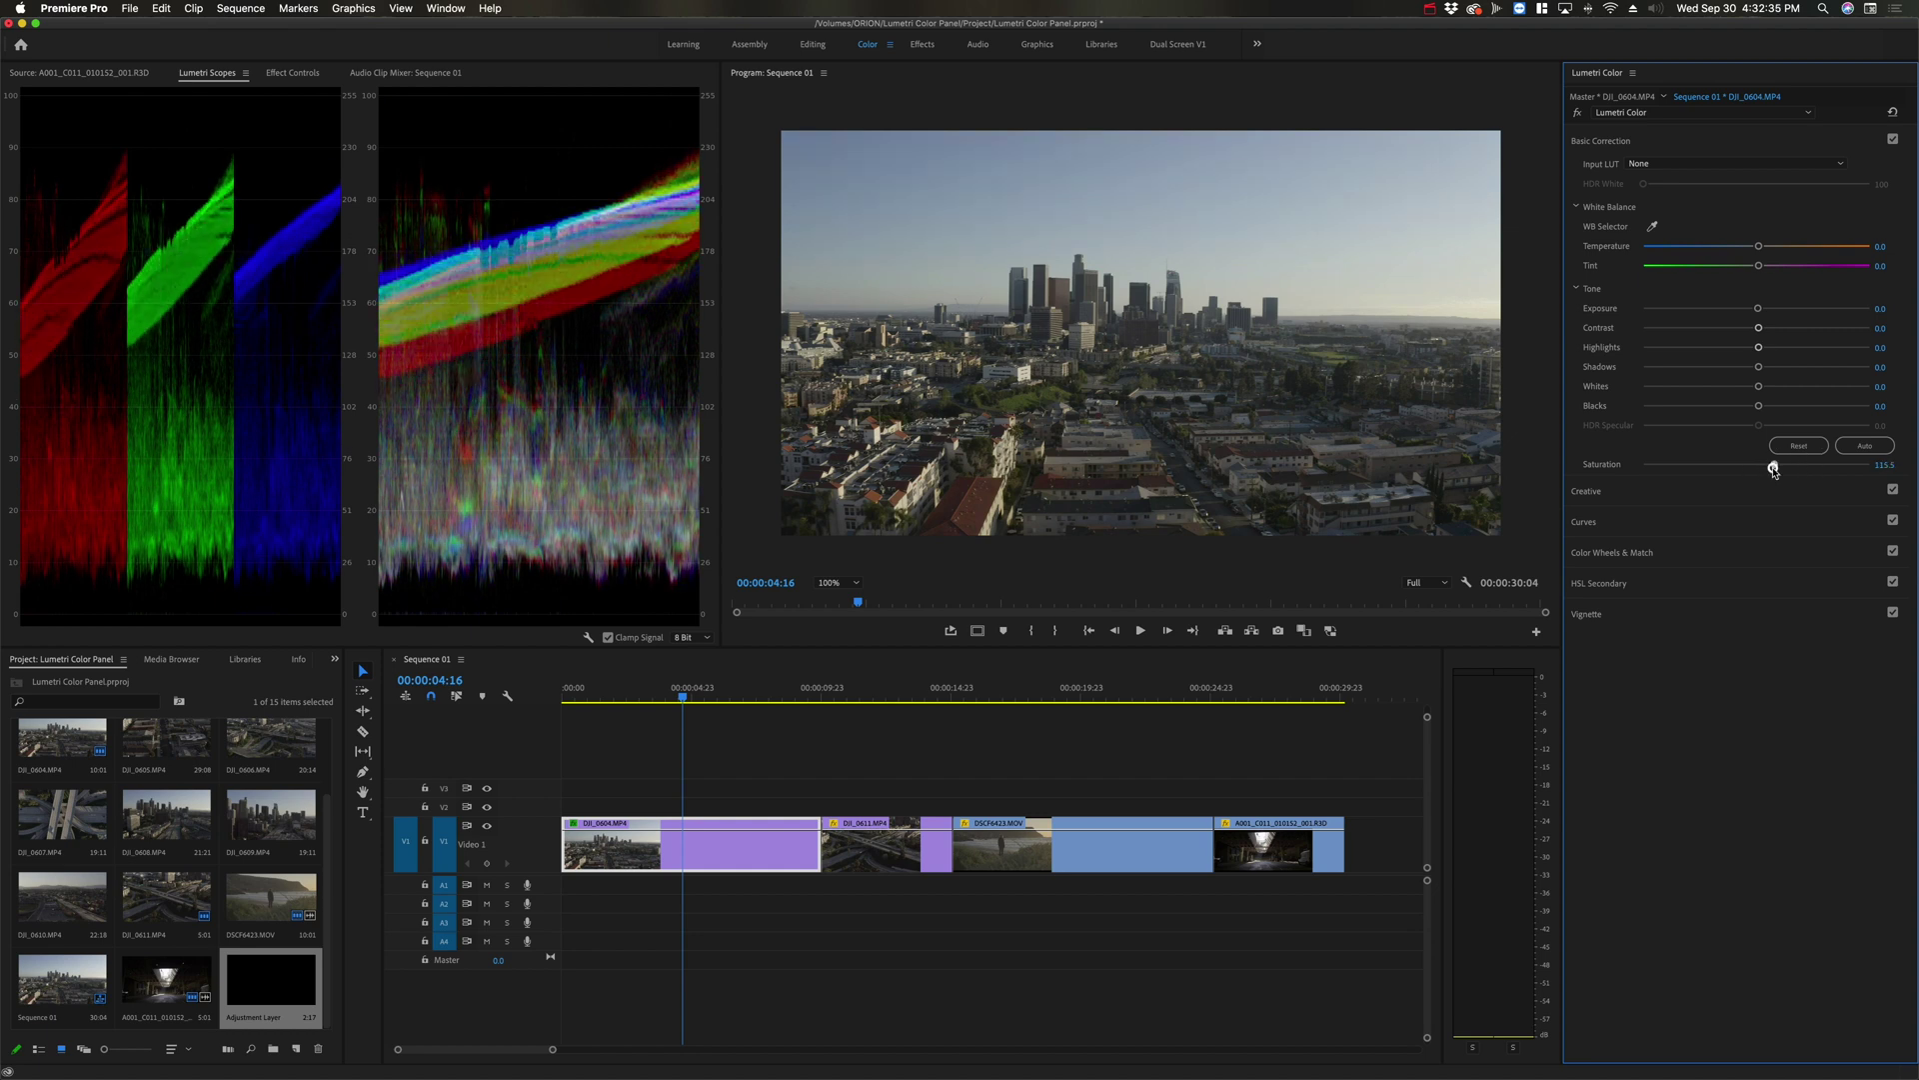
pyautogui.doubleClick(1774, 468)
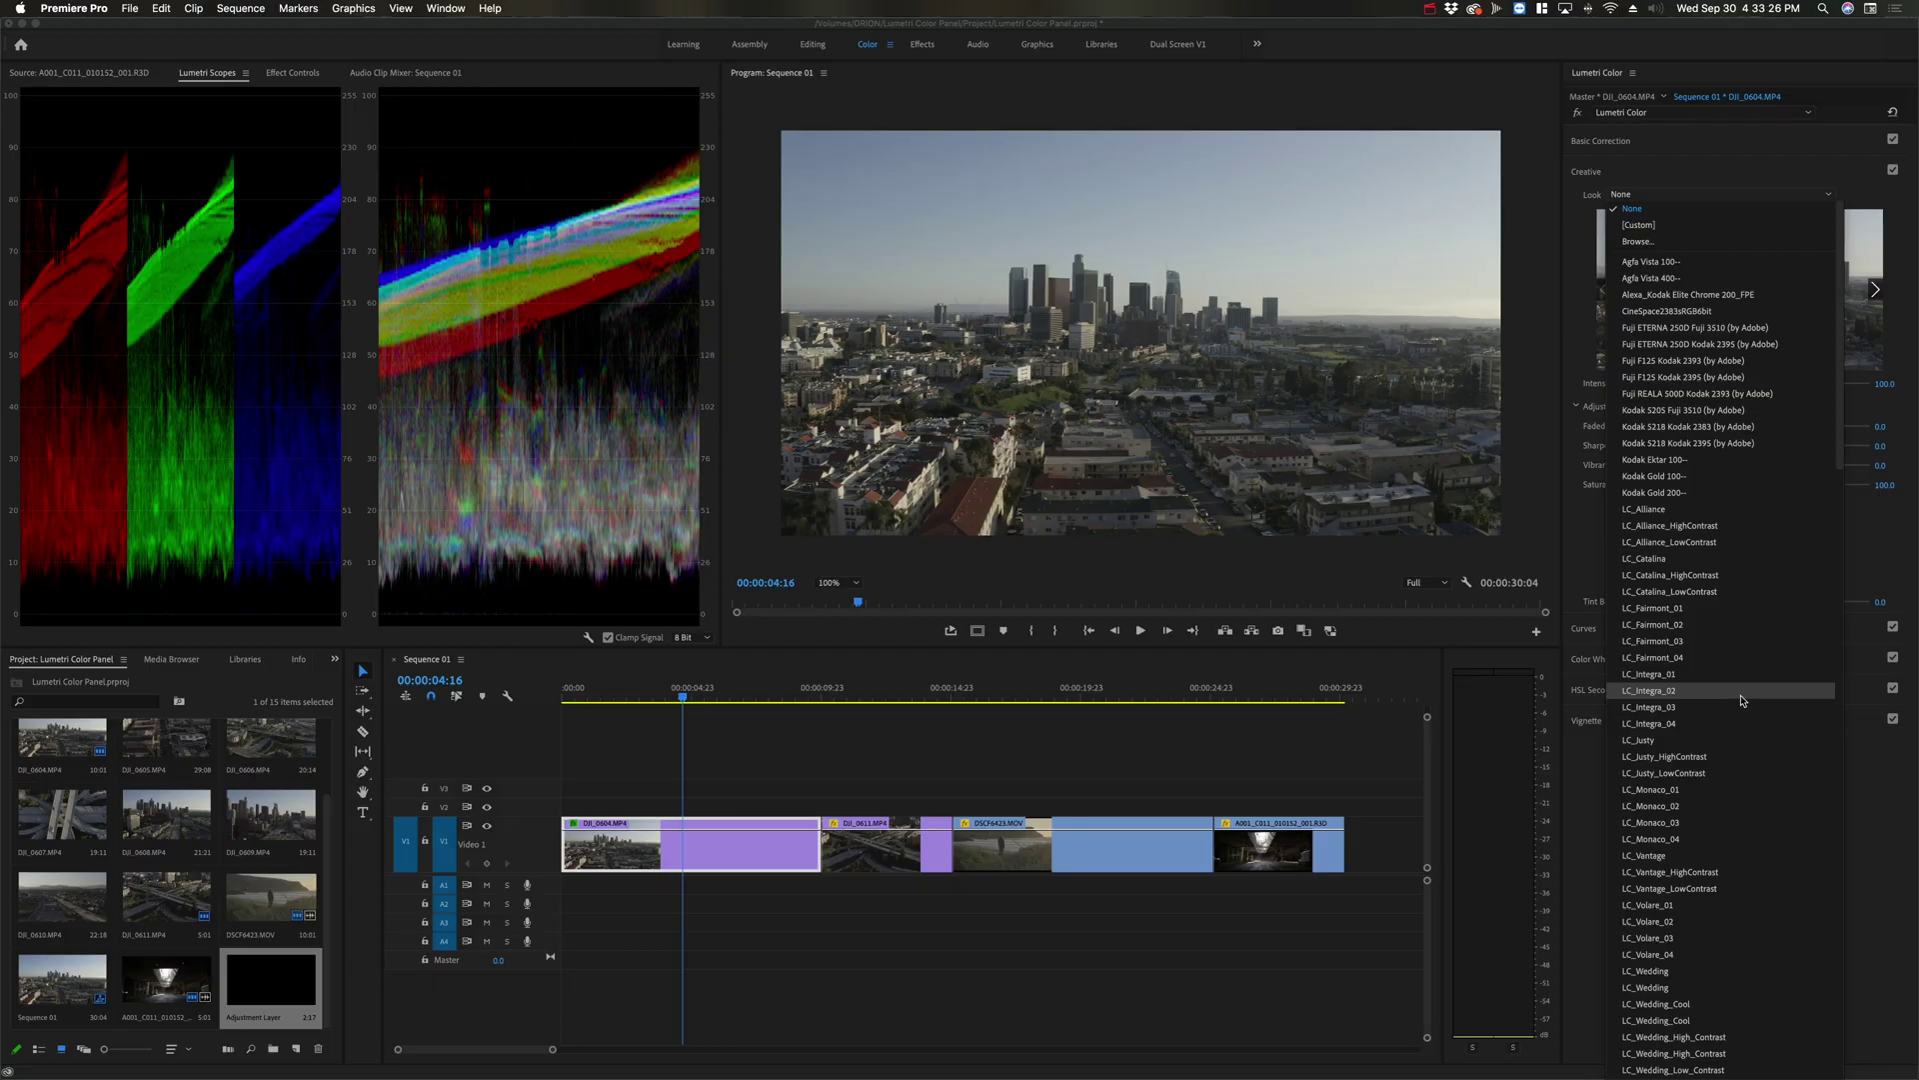
# Apply the LC_Fairmont_01 look at 70 intensity and try a Faded Film amount
pyautogui.click(1708, 609)
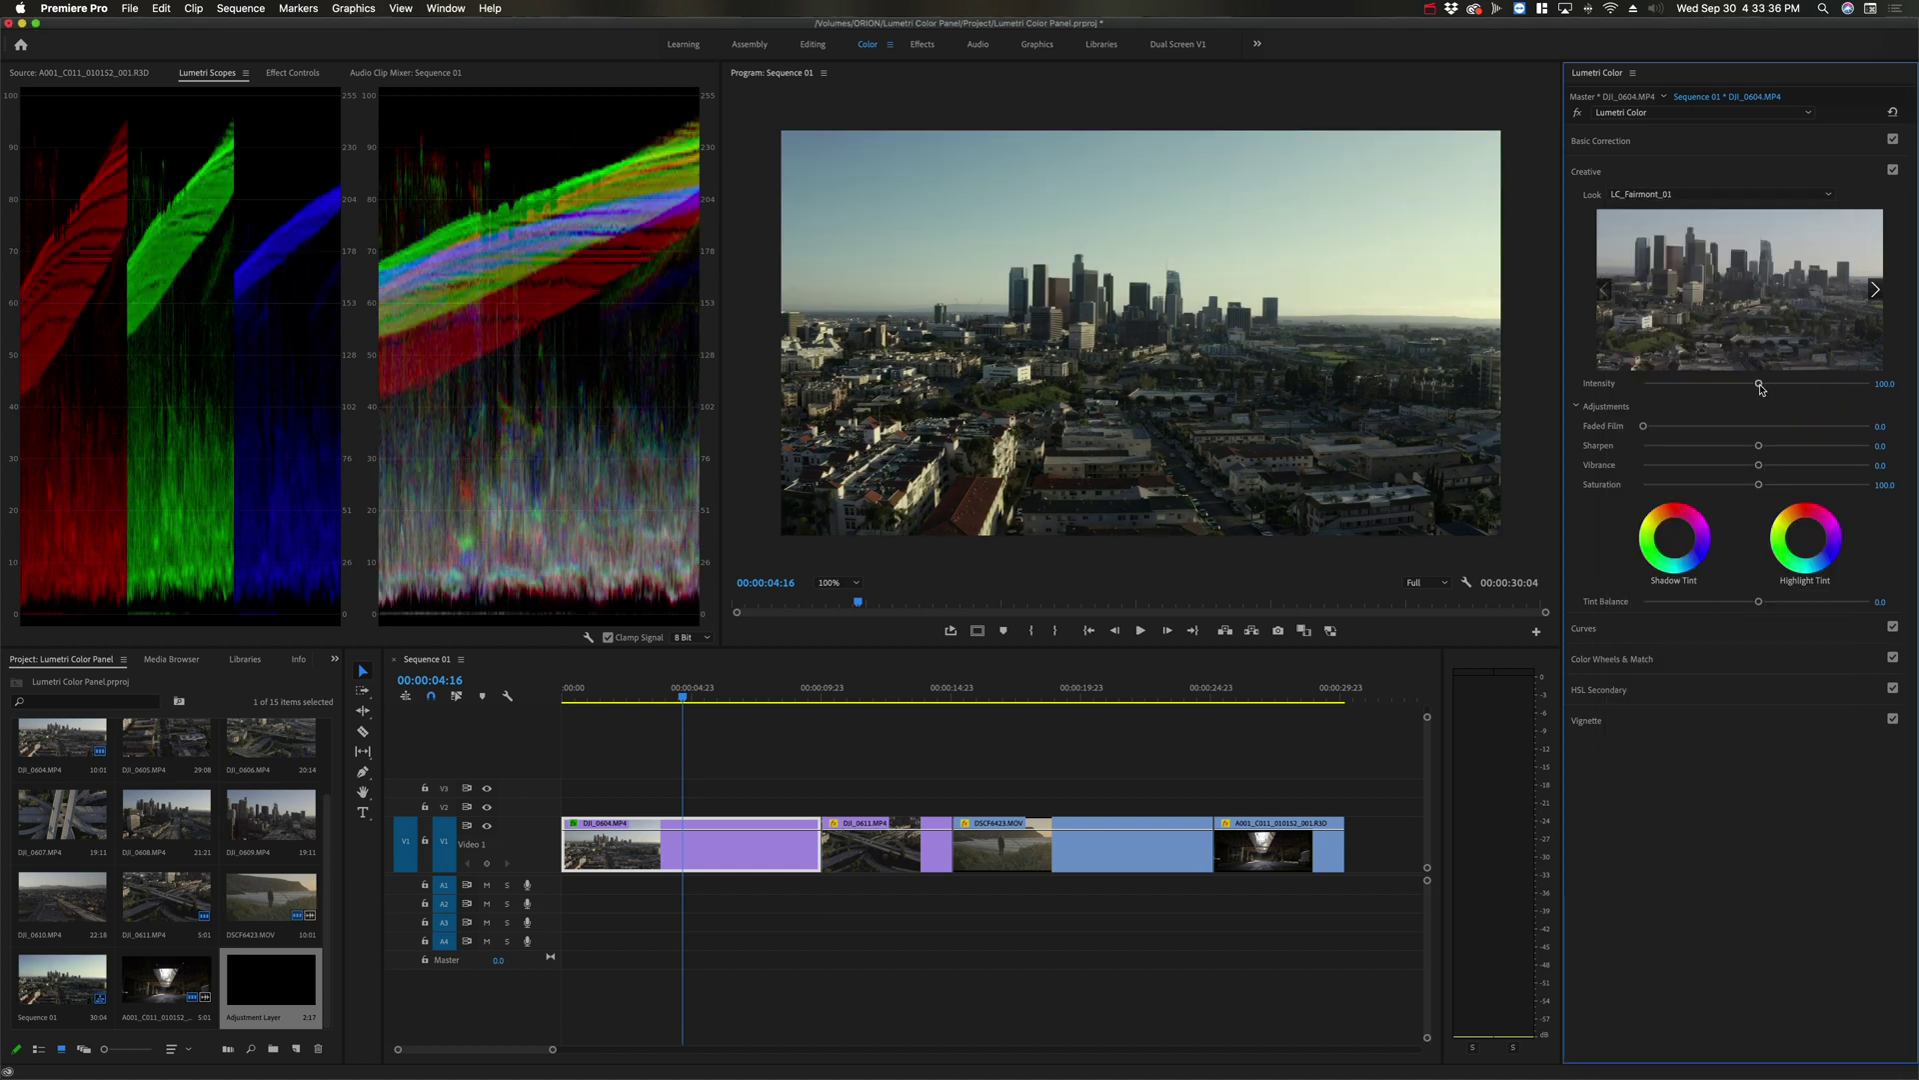
pyautogui.moveTo(1761, 384); pyautogui.dragTo(1707, 393)
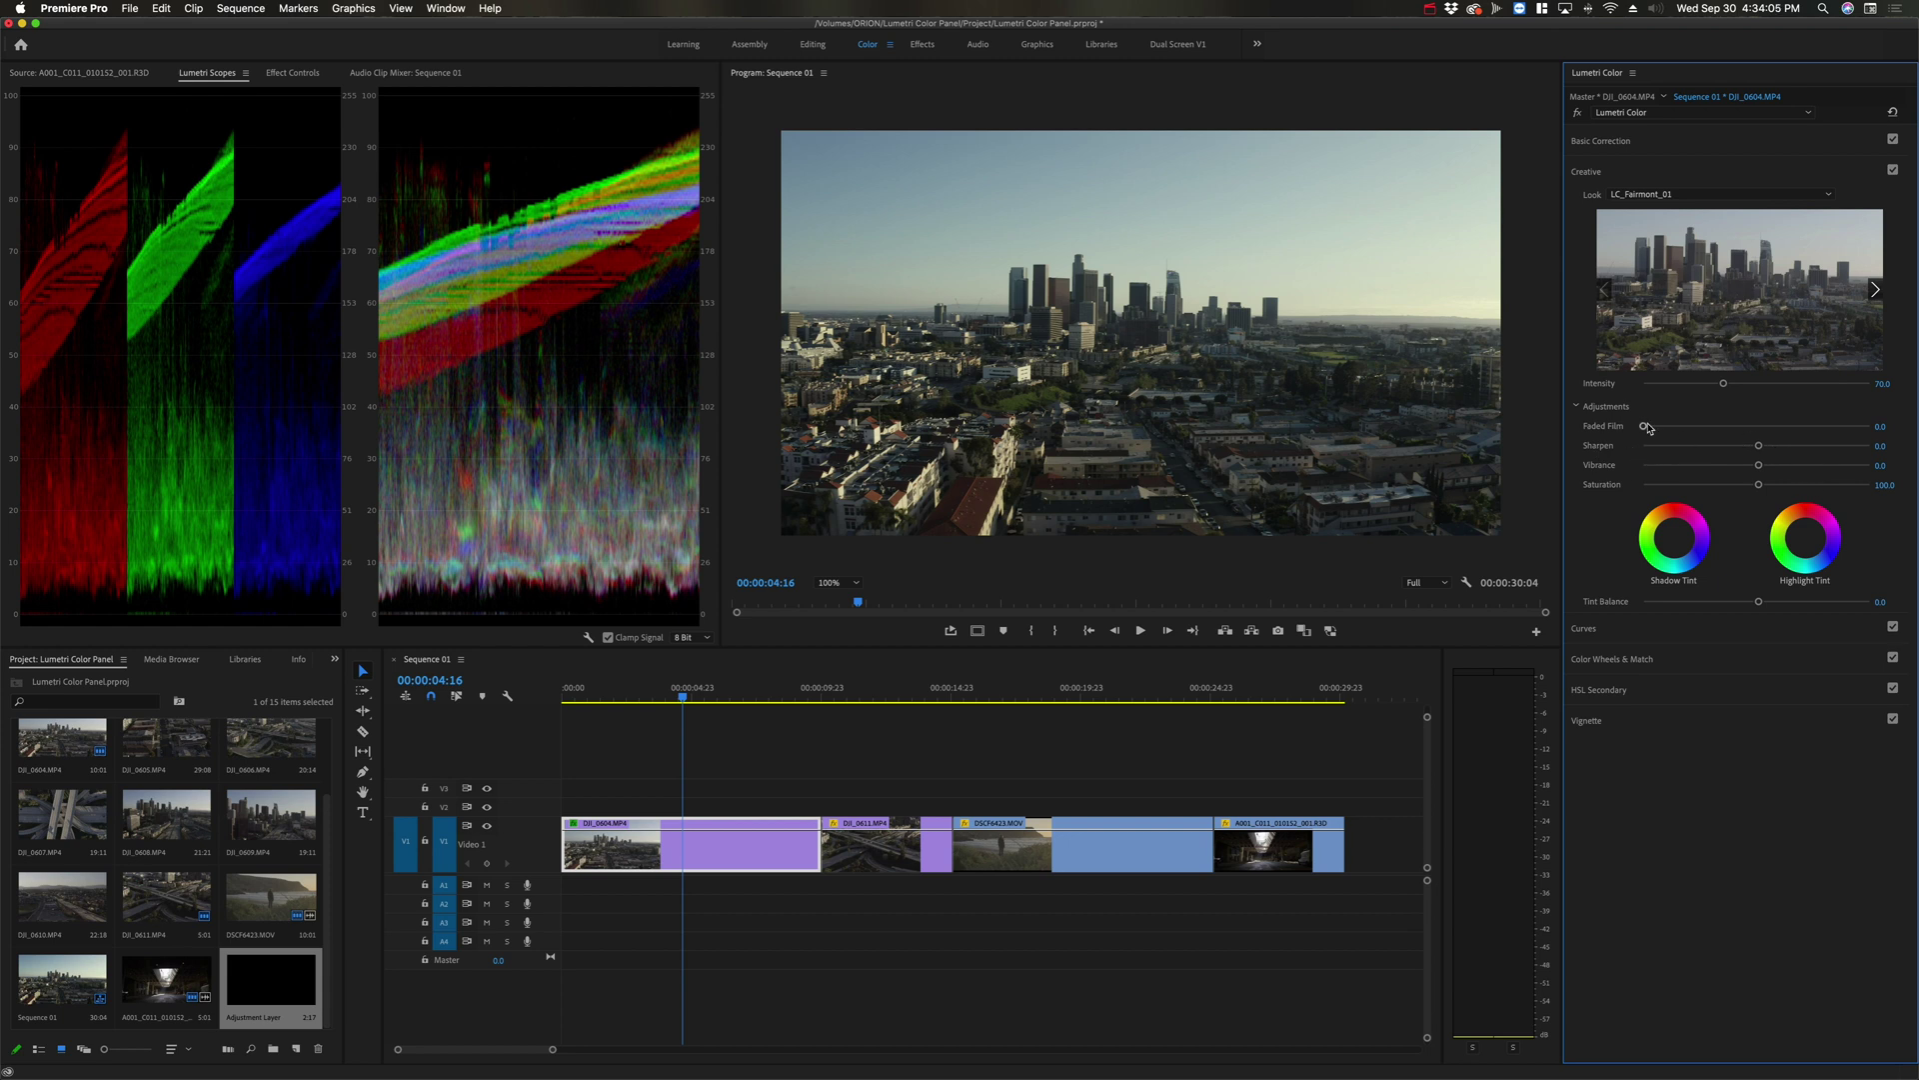
pyautogui.moveTo(1644, 427); pyautogui.dragTo(1870, 426)
# Try sharpening, then clear it and raise Vibrance to about 31
pyautogui.moveTo(1780, 450); pyautogui.dragTo(1790, 449)
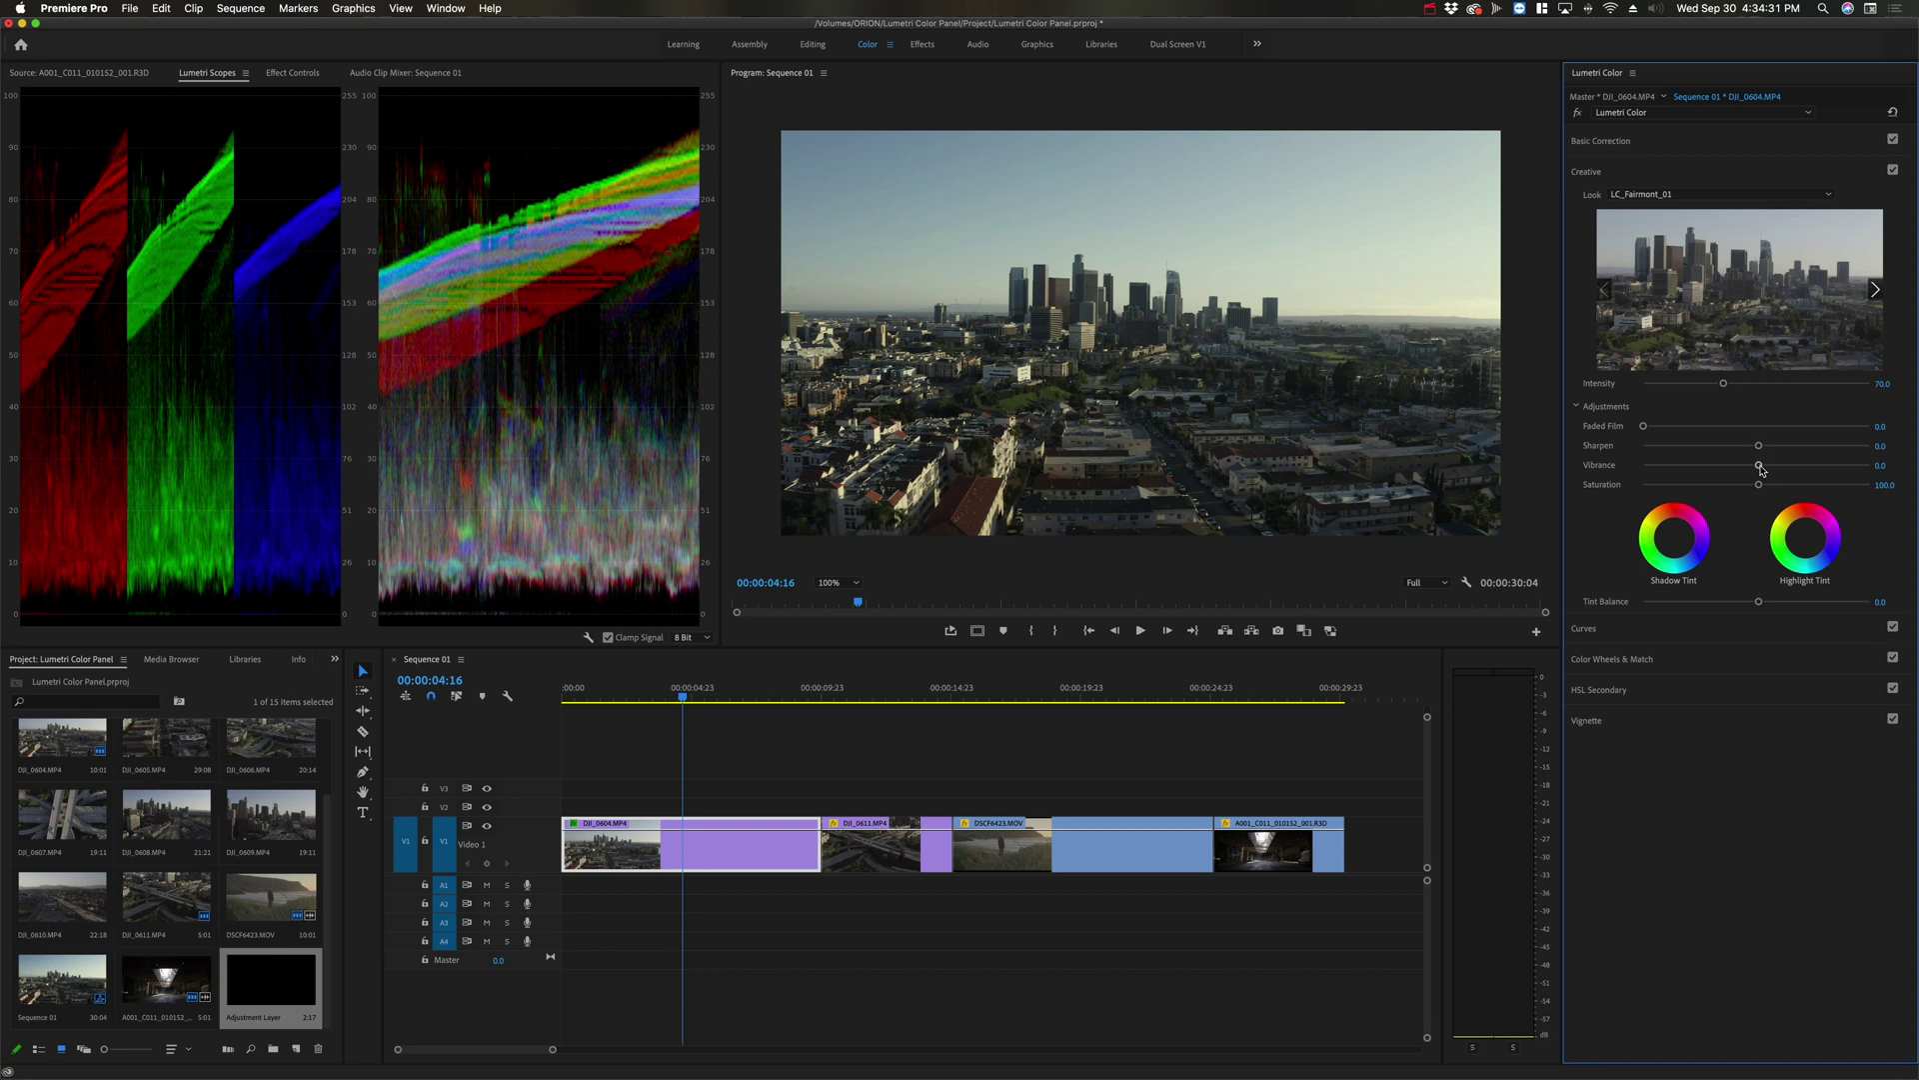
pyautogui.moveTo(1758, 465); pyautogui.dragTo(1790, 465)
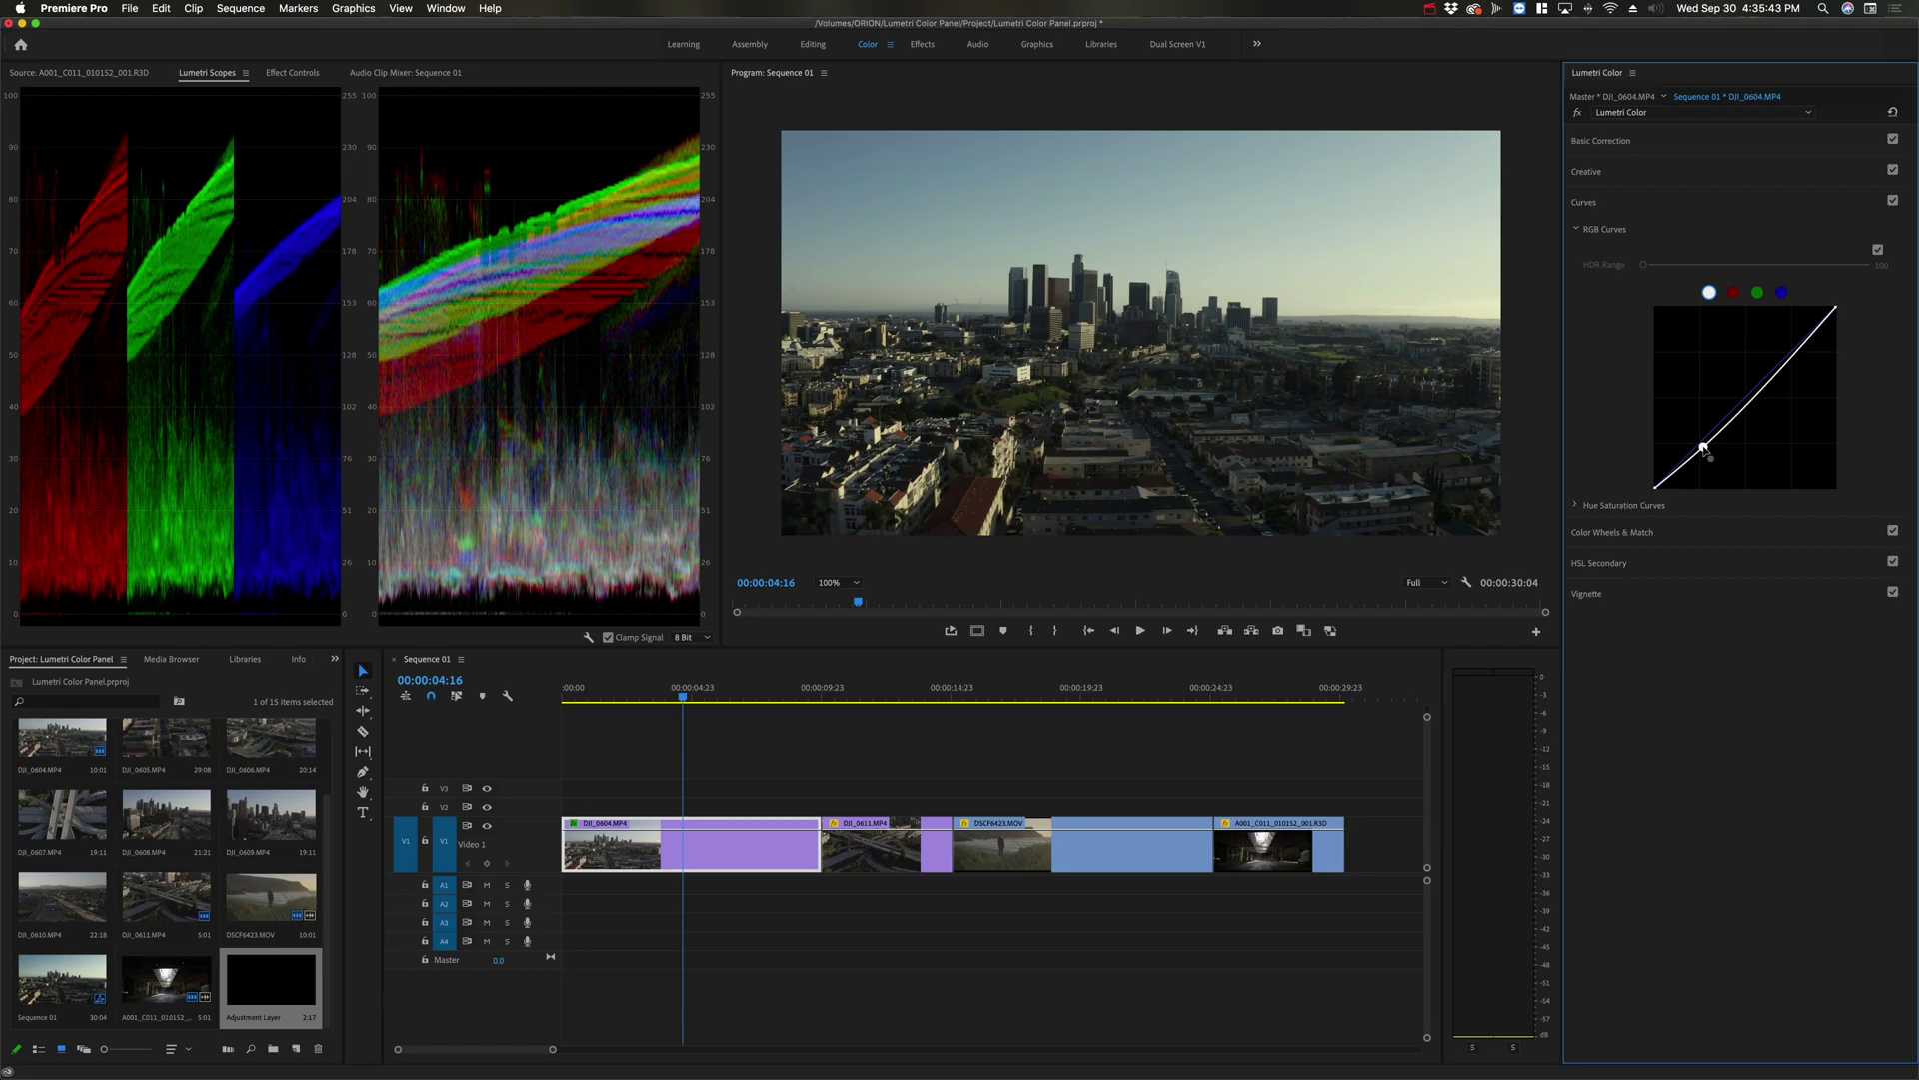
# Shape the master RGB curve into a gentle S-curve and lift the red channel curve
pyautogui.moveTo(1703, 448); pyautogui.dragTo(1758, 373)
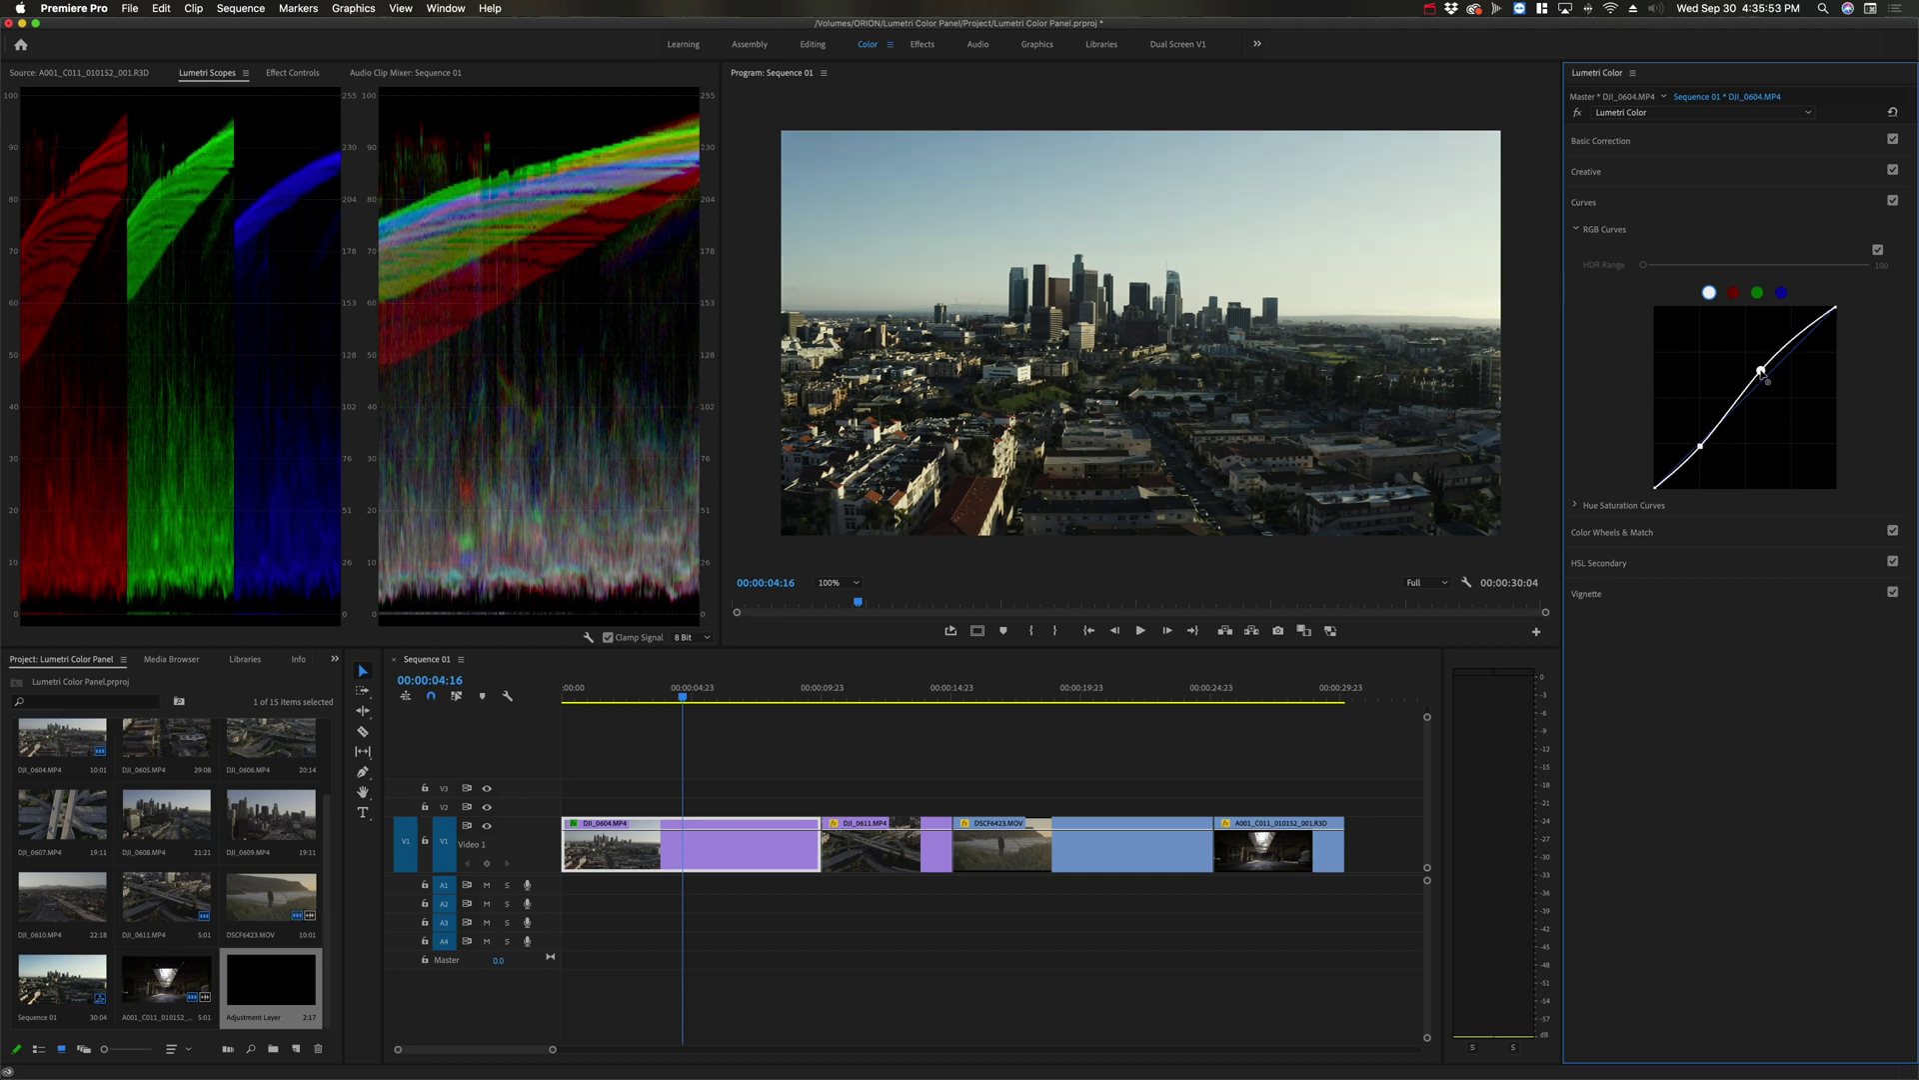
pyautogui.moveTo(1835, 314); pyautogui.dragTo(1847, 327)
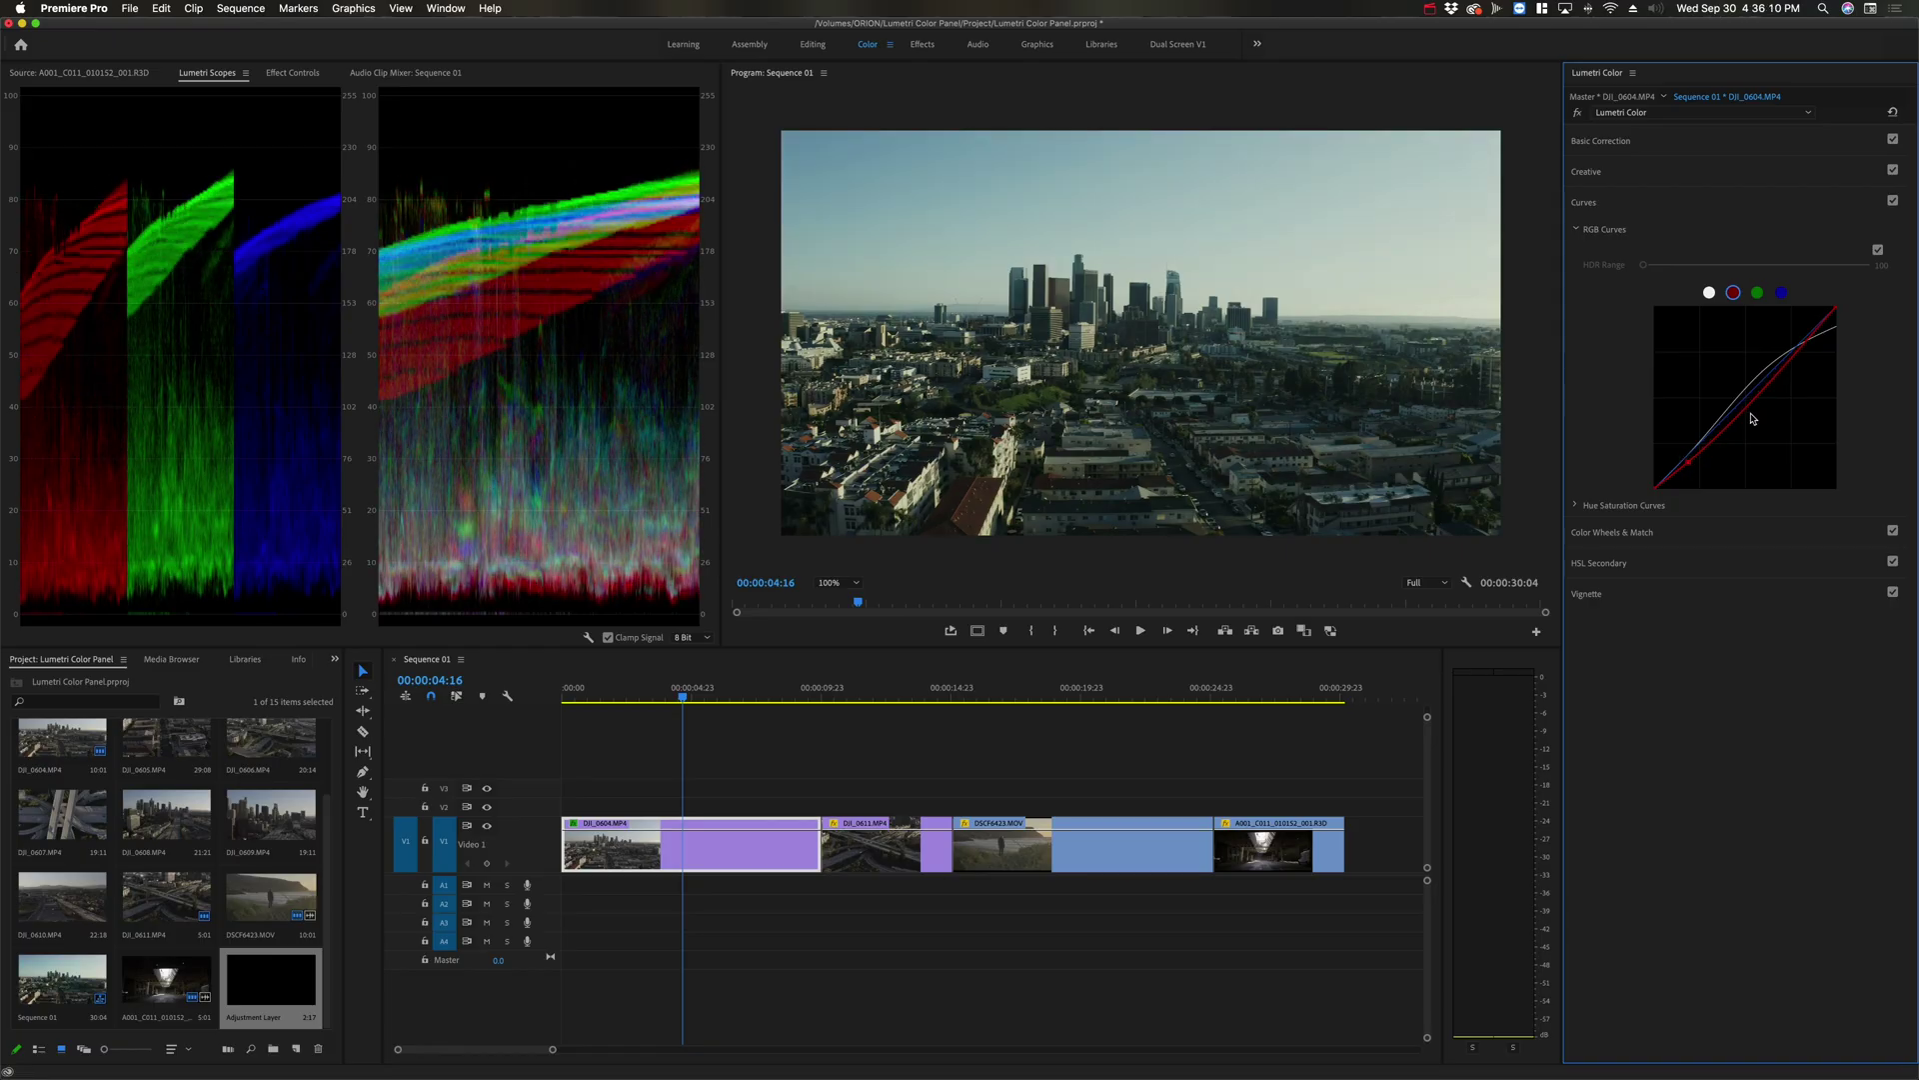
pyautogui.moveTo(1749, 405); pyautogui.dragTo(1746, 389)
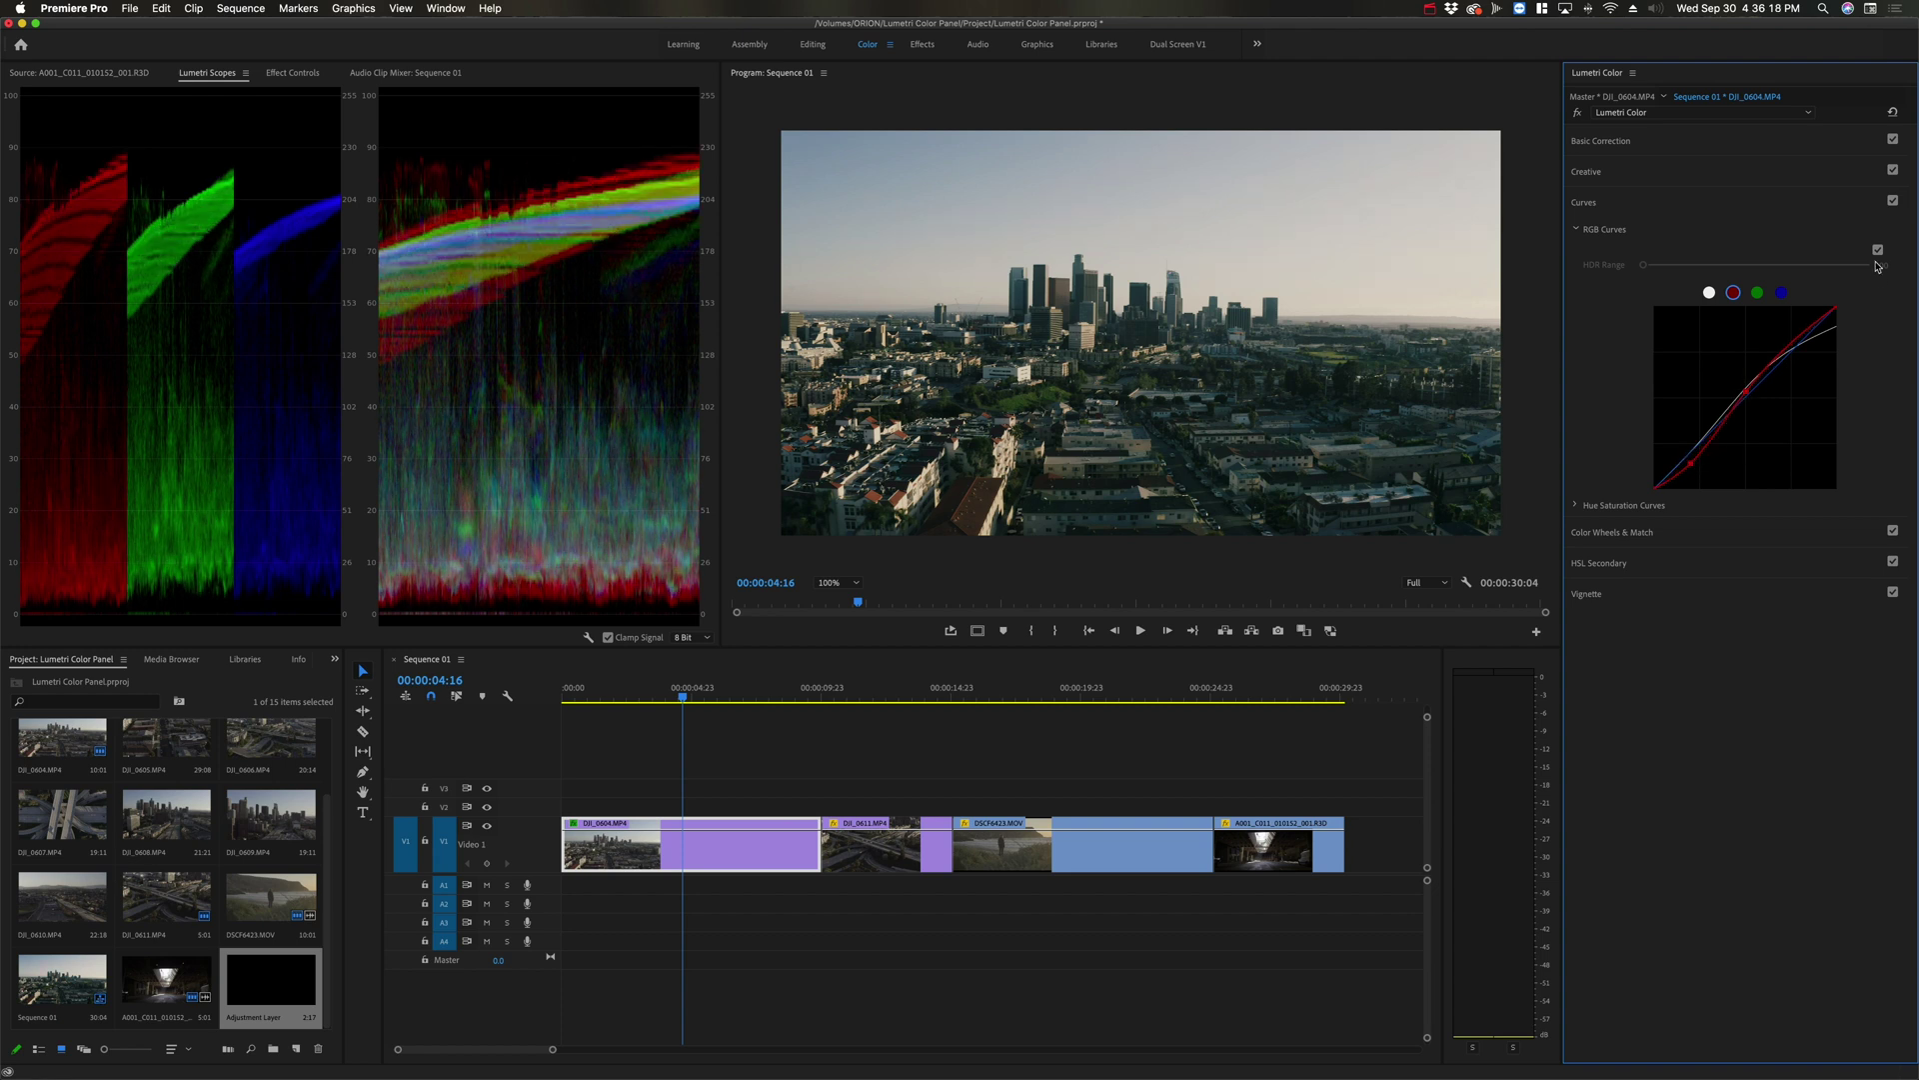
# Toggle Curves off and on to compare, fine-tune one curve point, then expand Hue Saturation Curves
pyautogui.click(1894, 201)
pyautogui.click(1893, 201)
pyautogui.click(1893, 201)
pyautogui.click(1893, 201)
pyautogui.click(1893, 201)
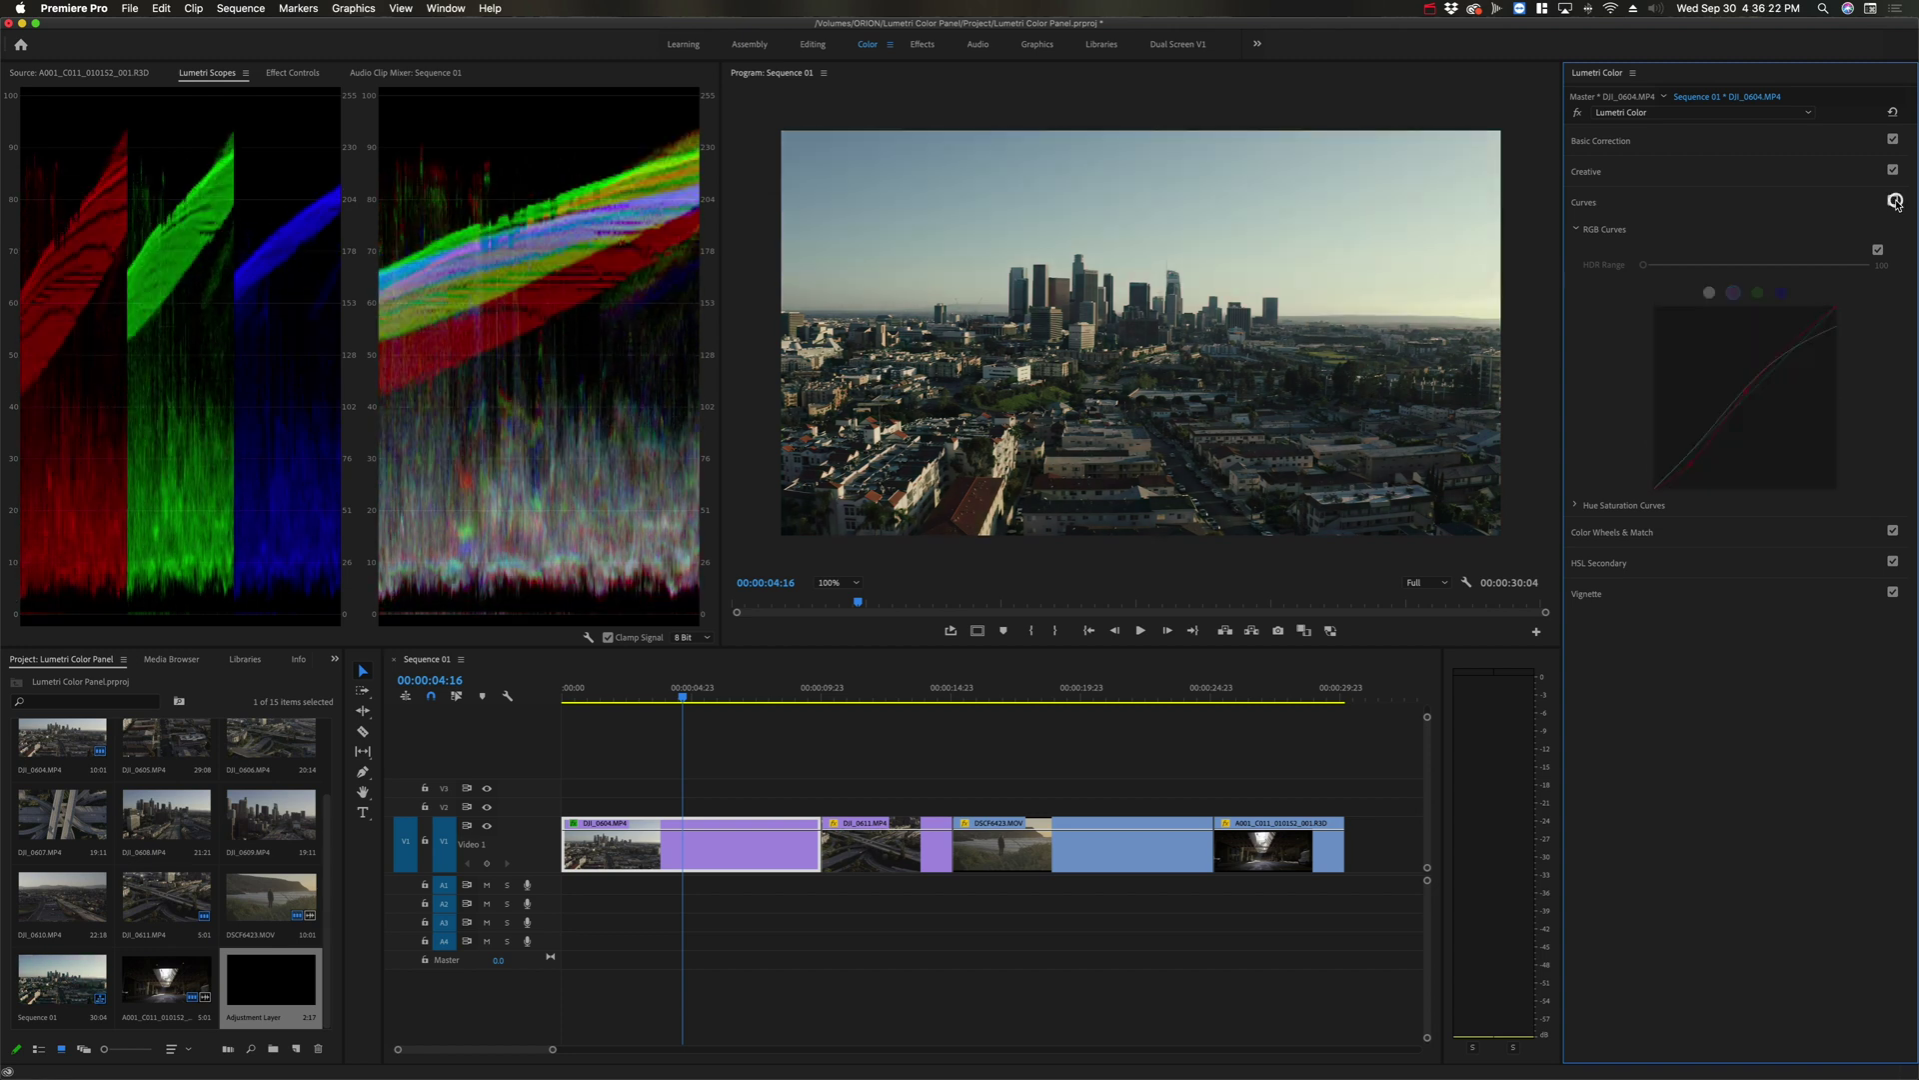
pyautogui.click(1893, 201)
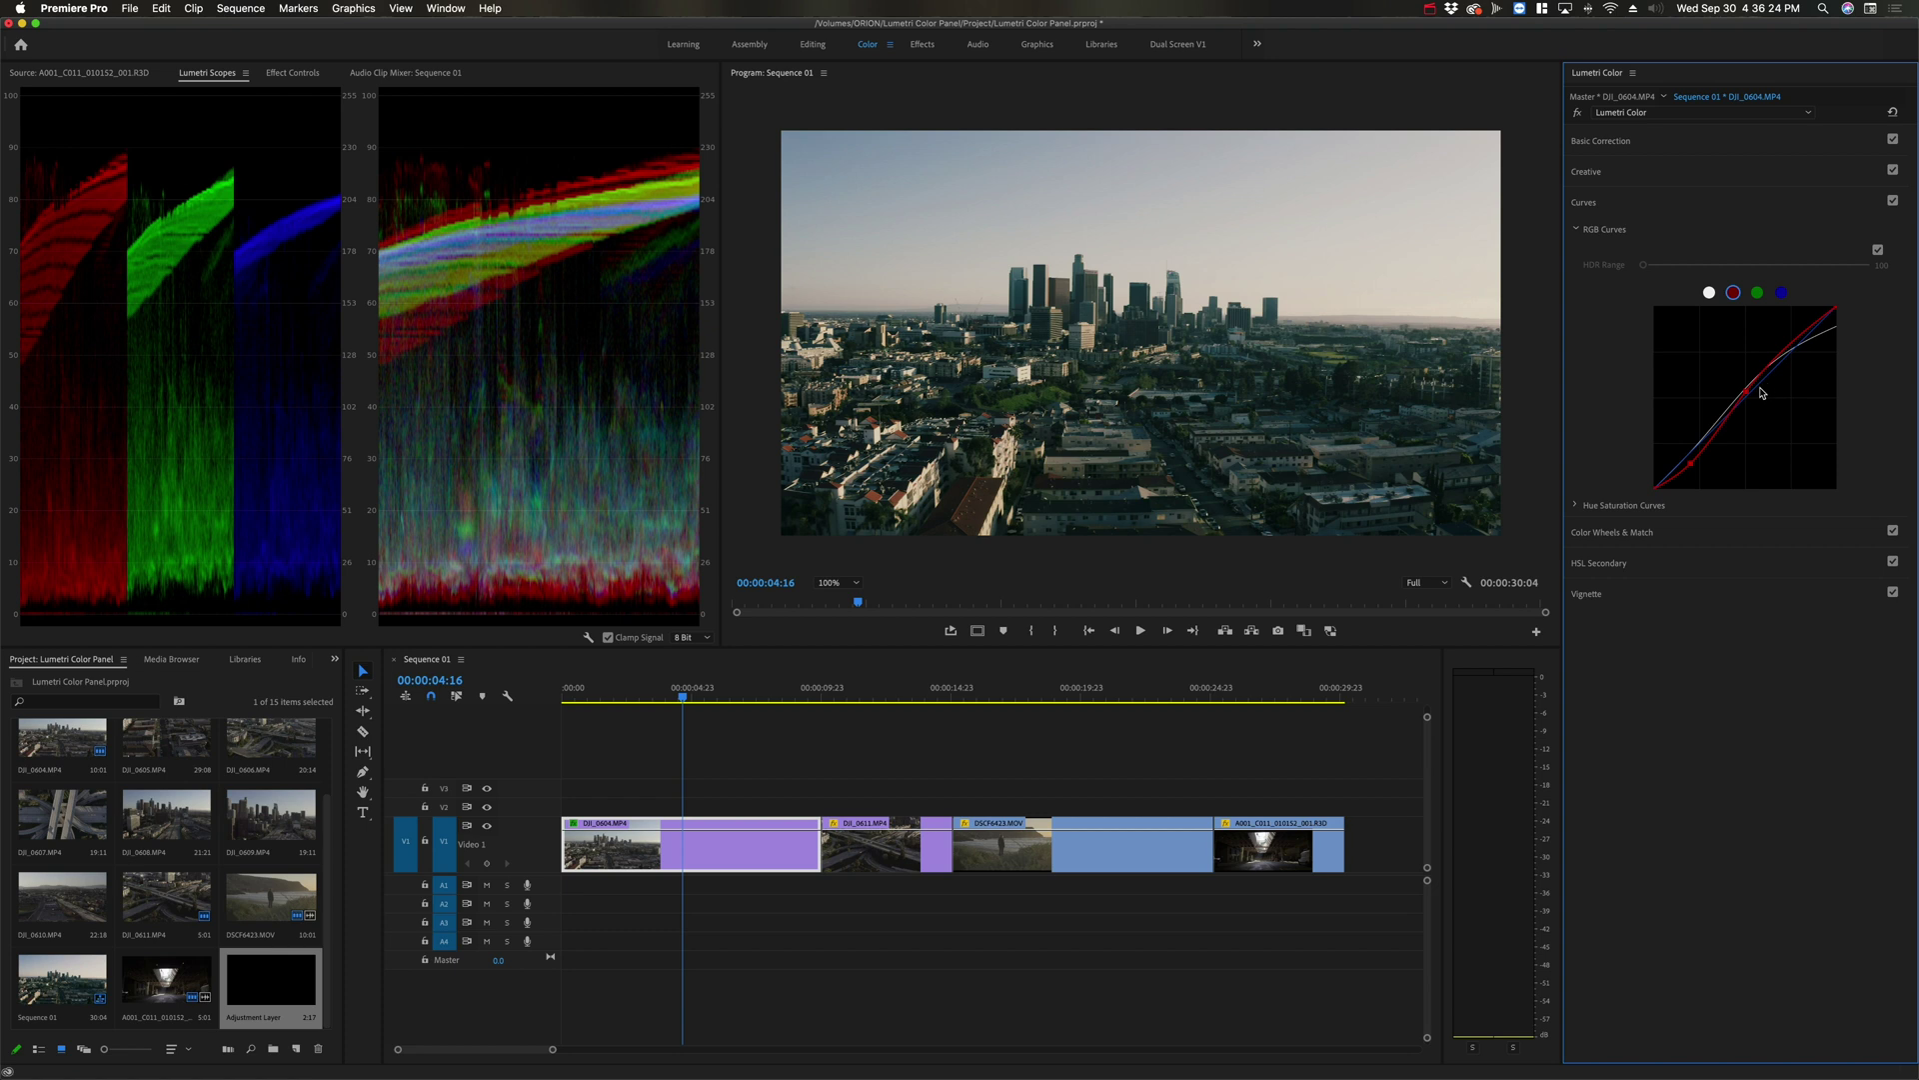
pyautogui.moveTo(1748, 397); pyautogui.dragTo(1747, 390)
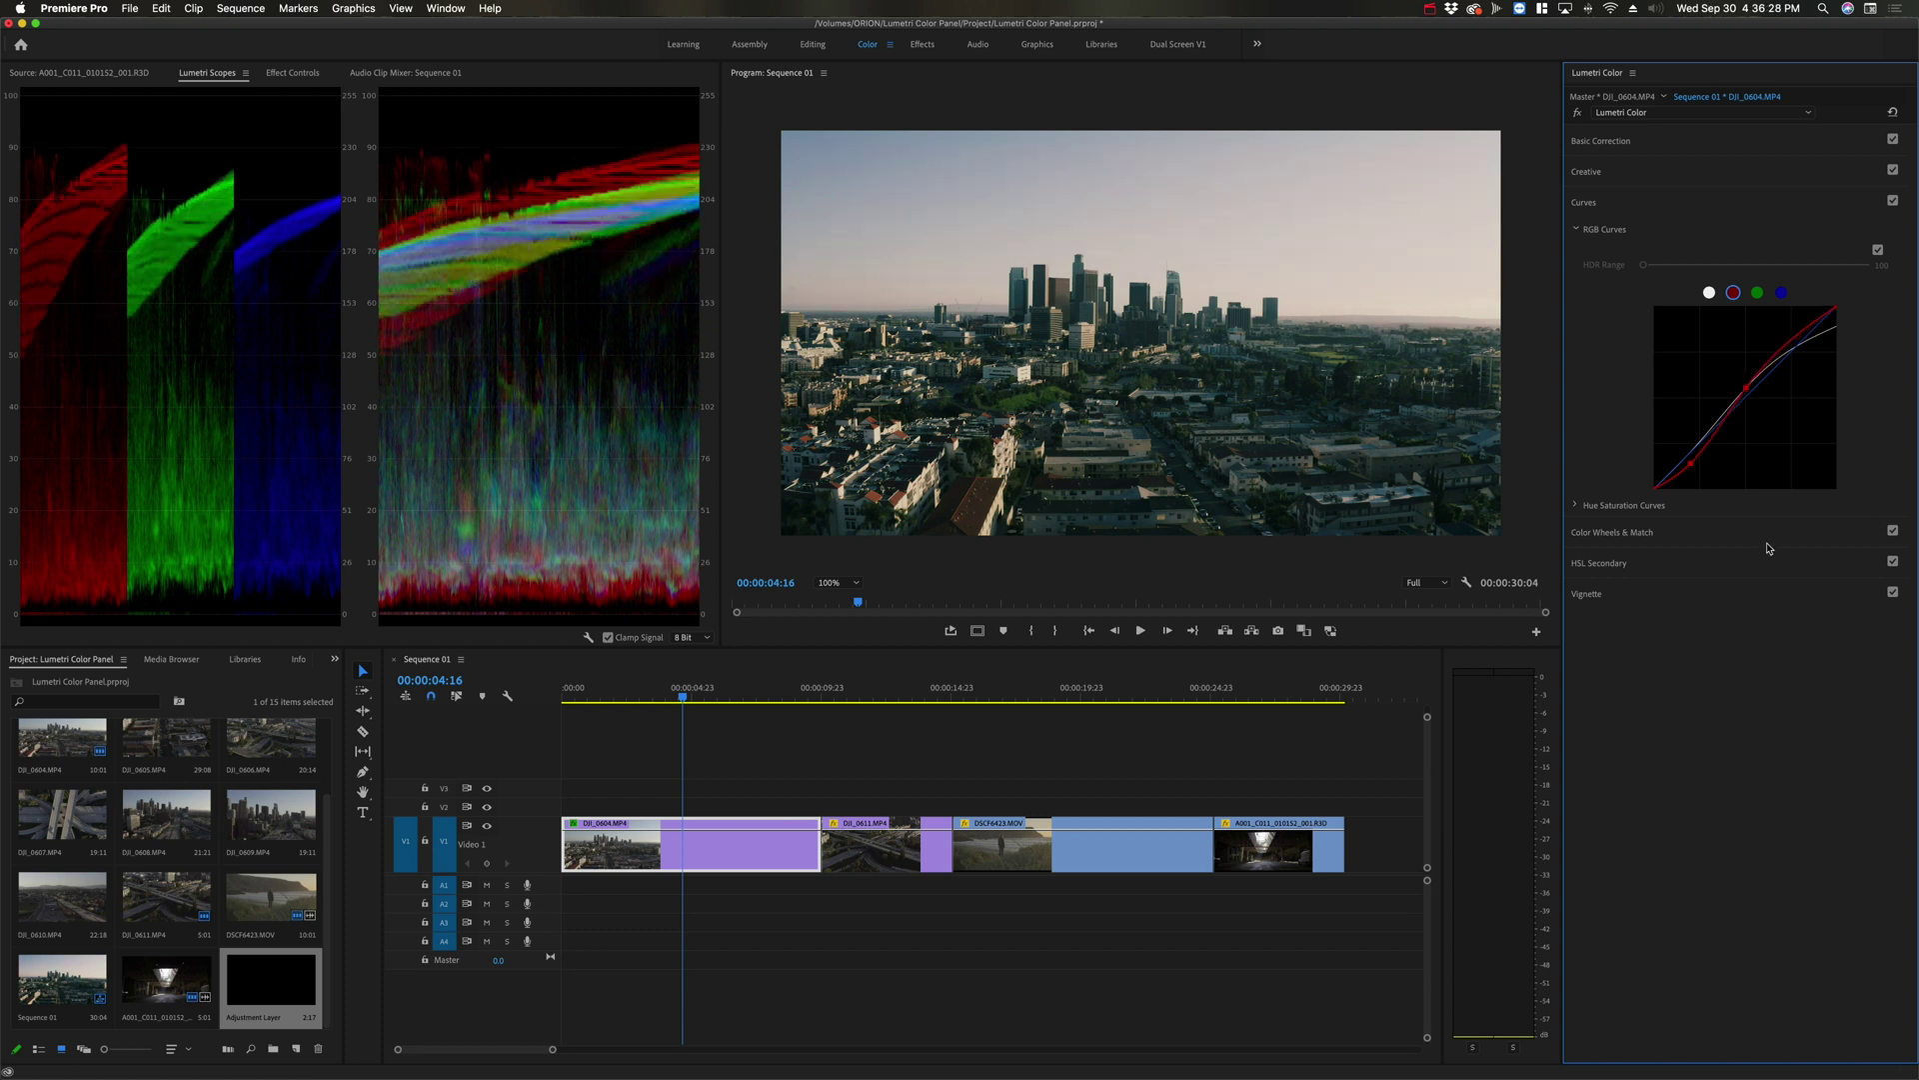
pyautogui.click(1625, 505)
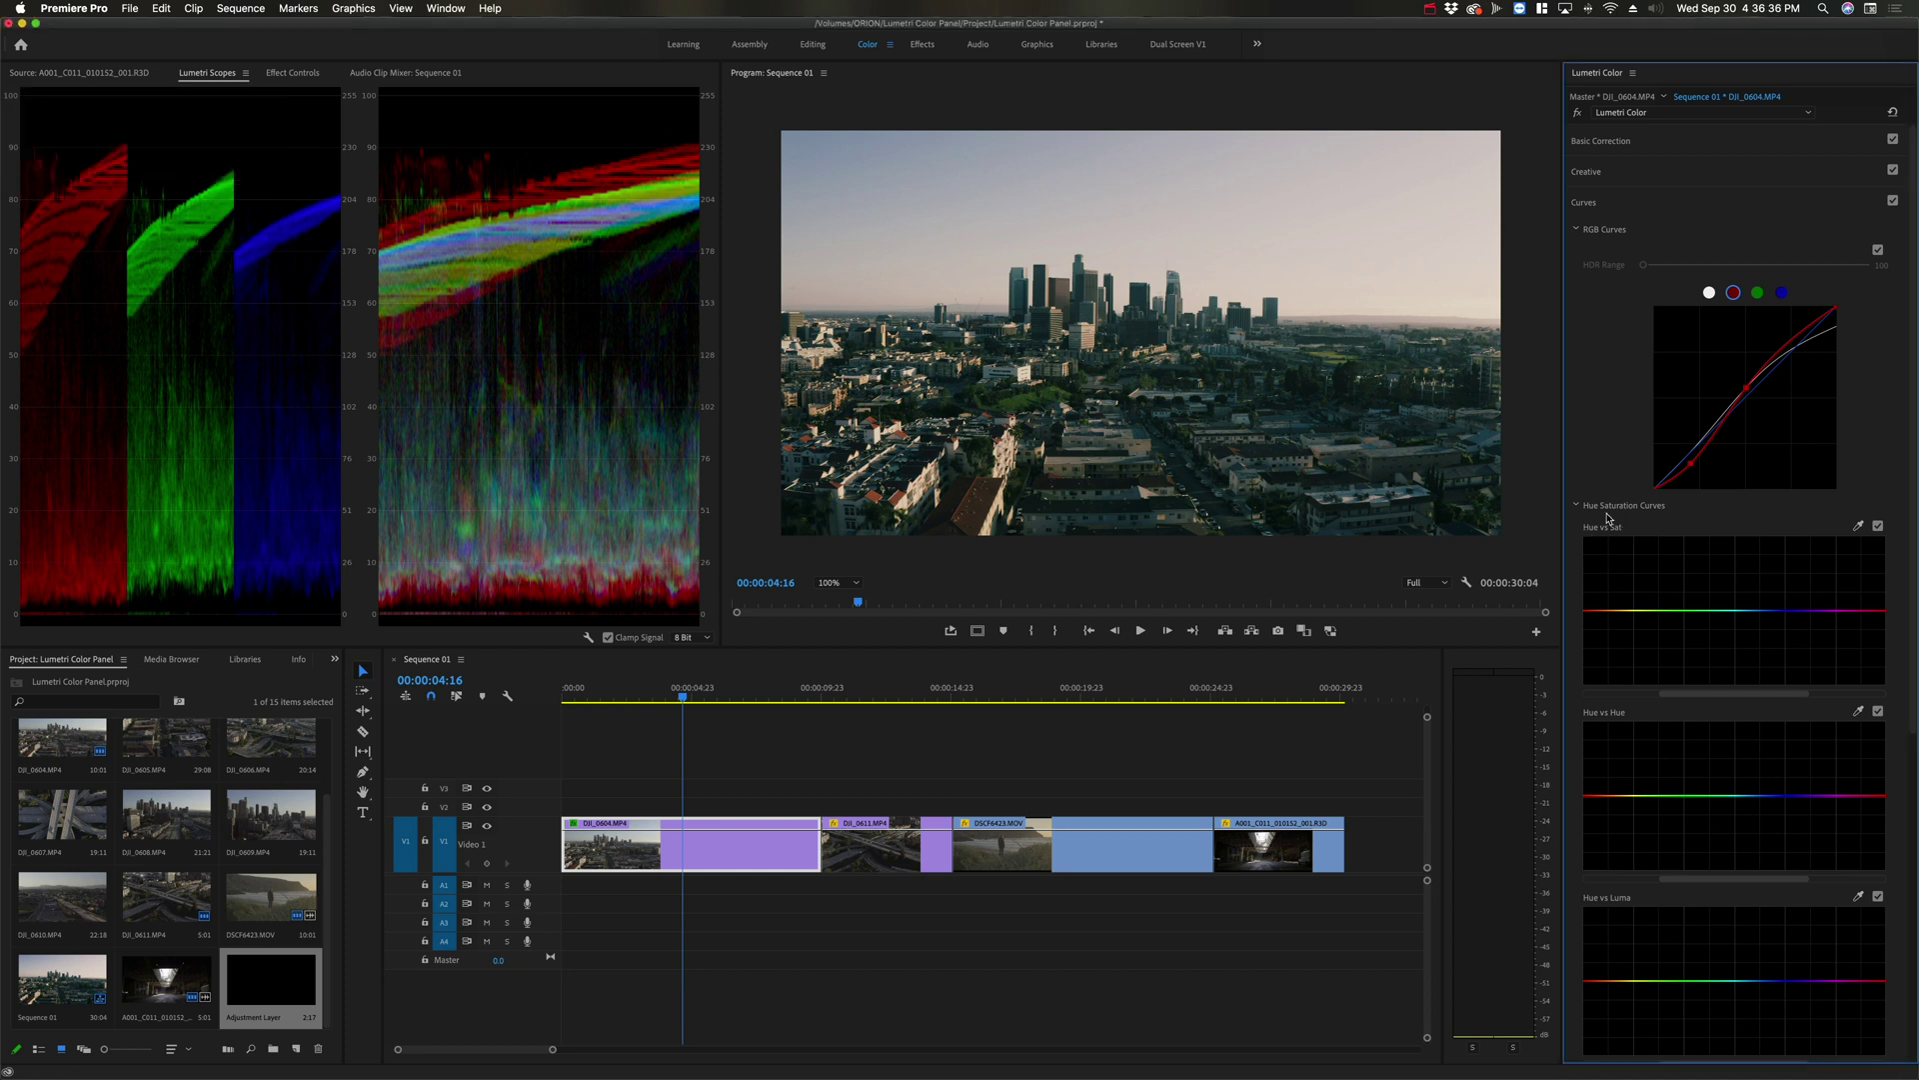
# Review the flat Hue vs Sat, Hue vs Hue, Hue vs Luma, Luma vs Sat and Sat vs Sat graphs; playhead at 00:00:06:07
pyautogui.scroll(-5, 1580, 578)
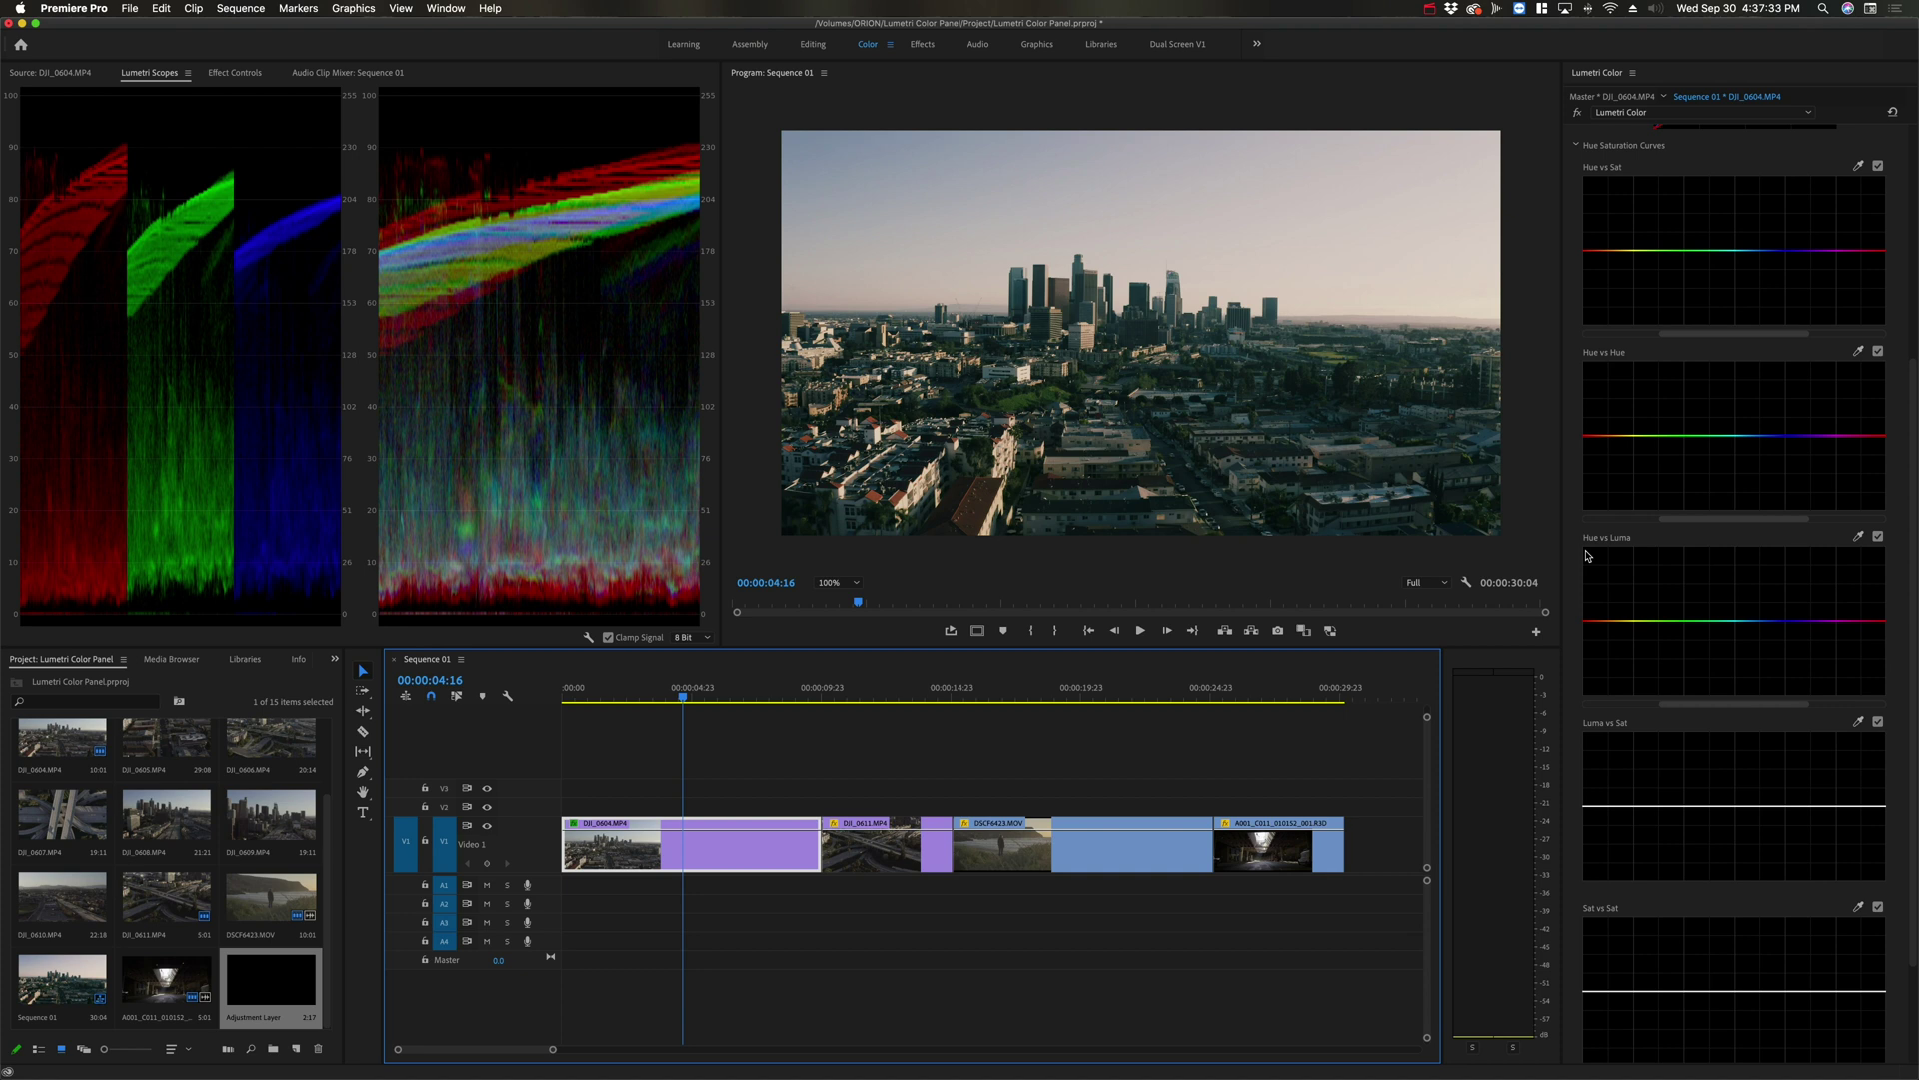
pyautogui.scroll(-3, 1581, 673)
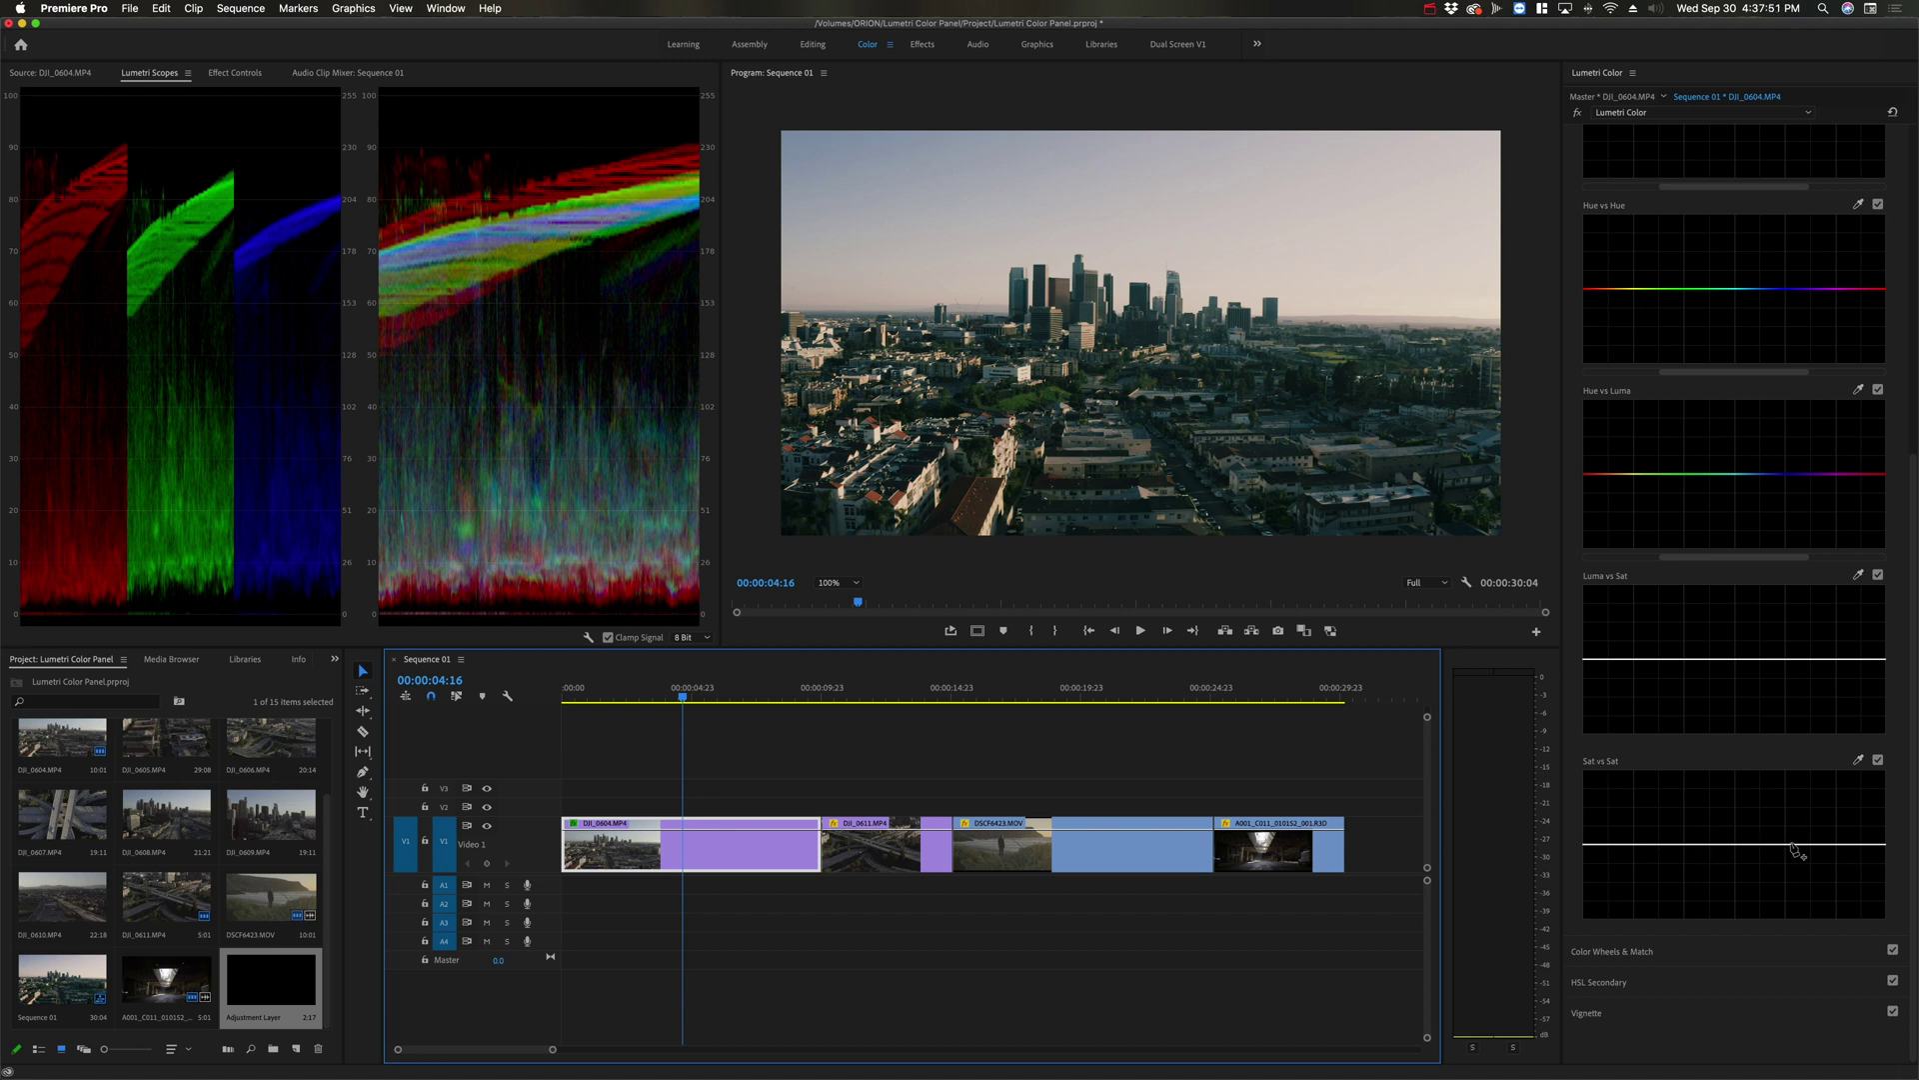
pyautogui.click(1757, 846)
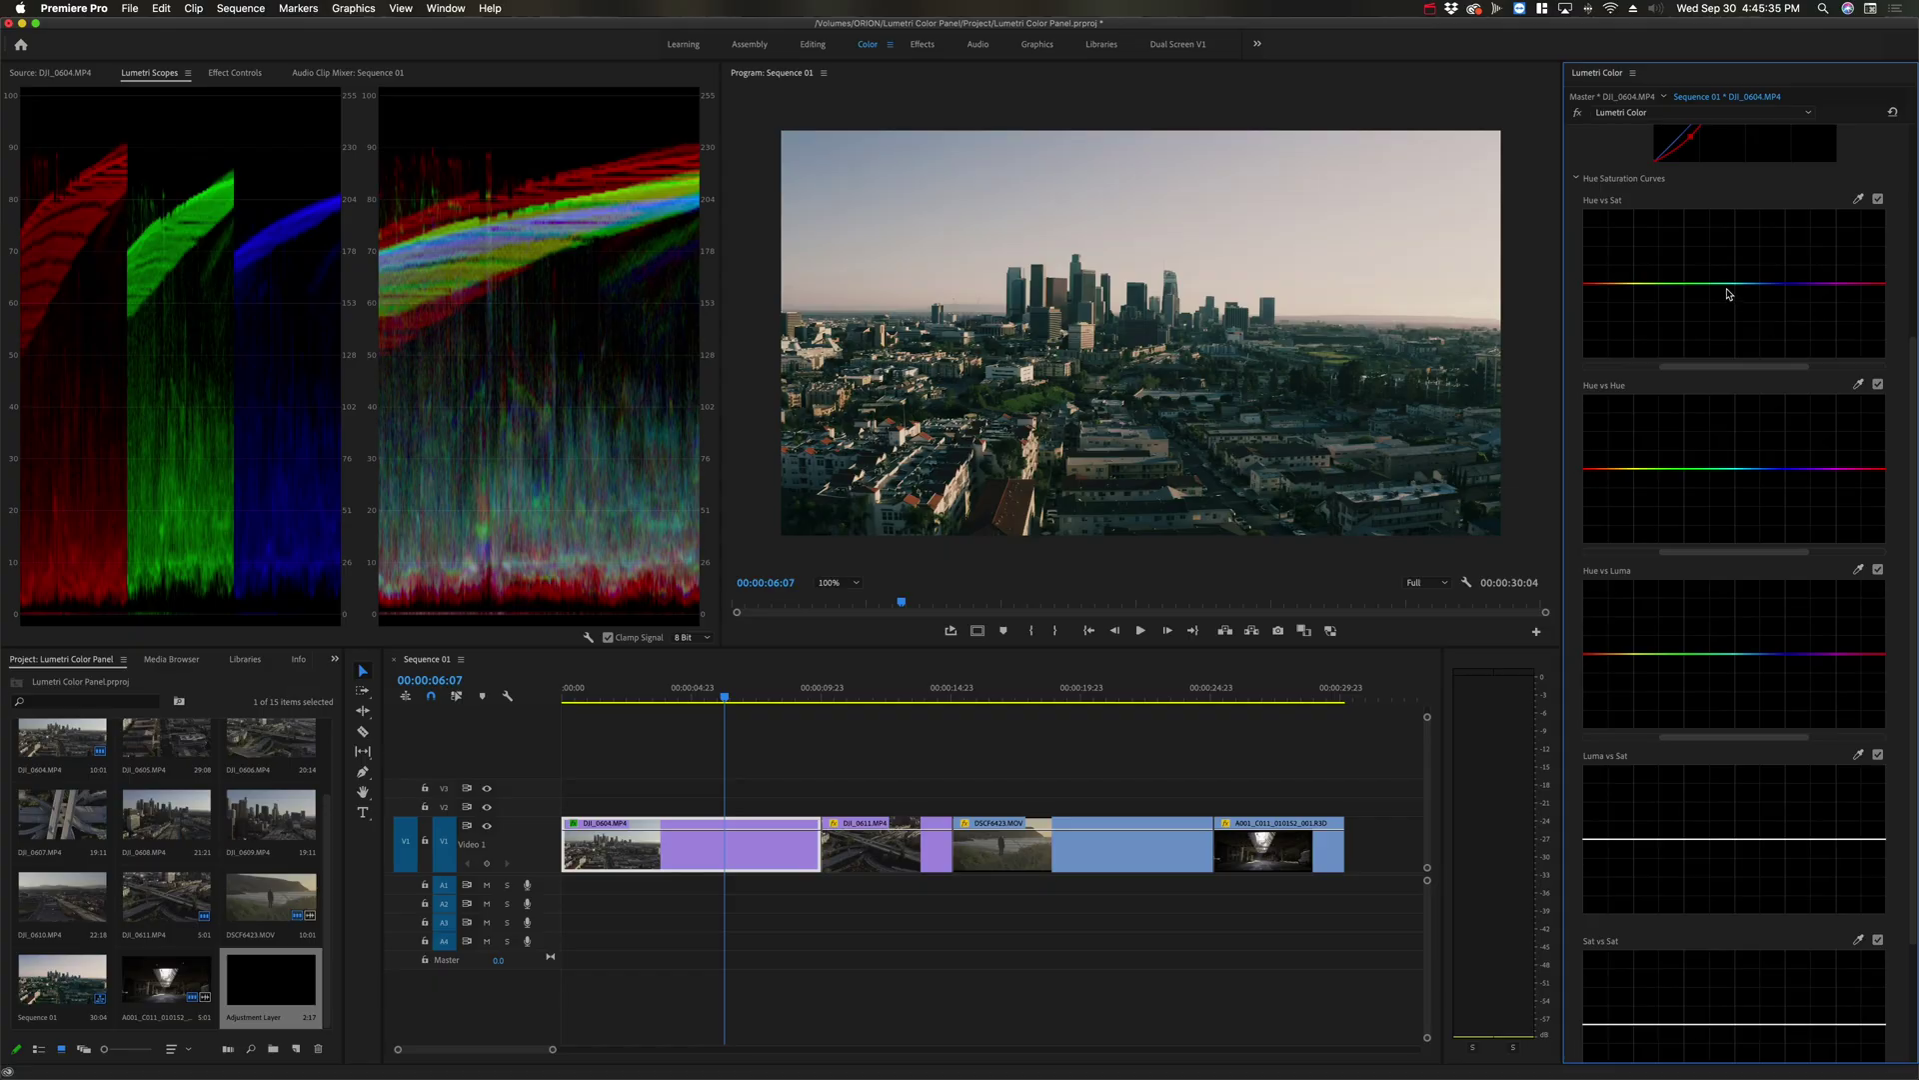
# Raise a middle point between two Hue vs Sat anchors to boost that hue's saturation; expand Color Wheels & Match
pyautogui.click(1713, 284)
pyautogui.click(1790, 284)
pyautogui.click(1747, 284)
pyautogui.moveTo(1747, 284); pyautogui.dragTo(1756, 352)
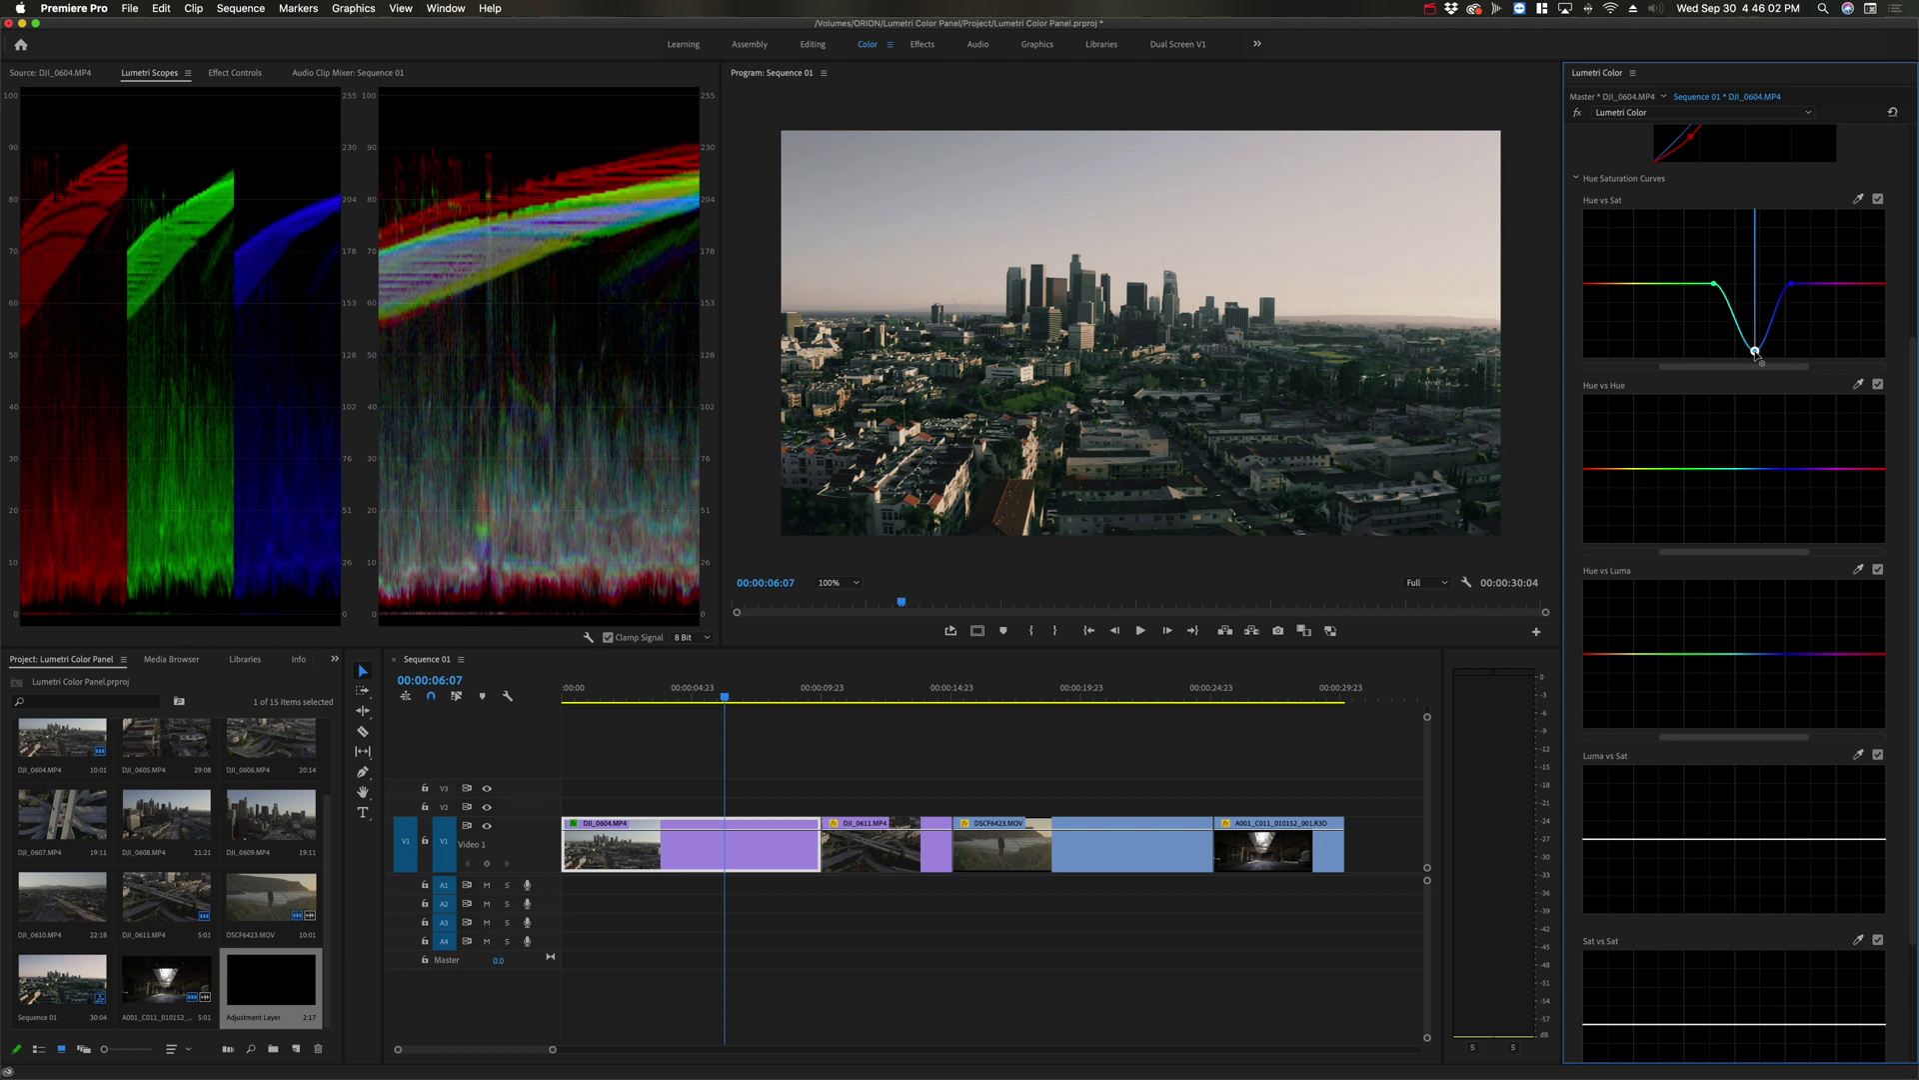
pyautogui.moveTo(1761, 363); pyautogui.dragTo(1766, 224)
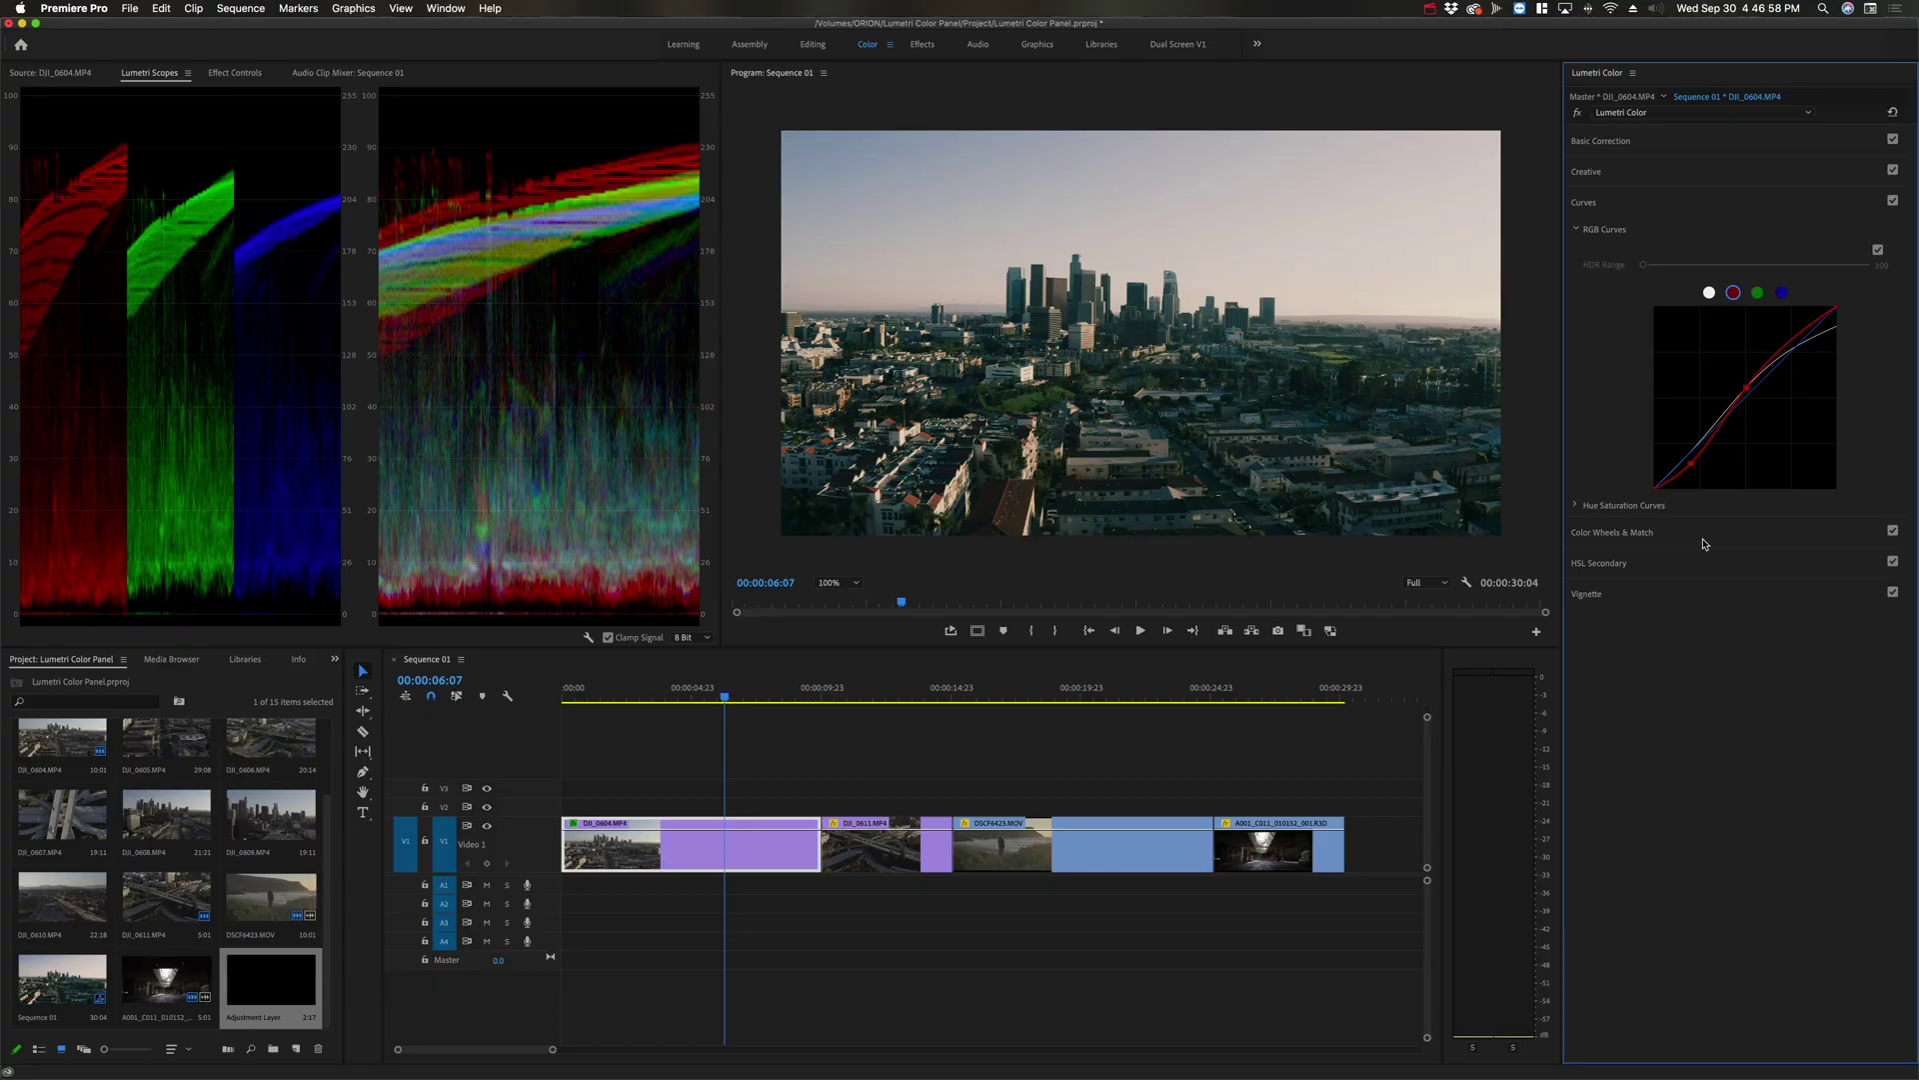
pyautogui.click(1706, 540)
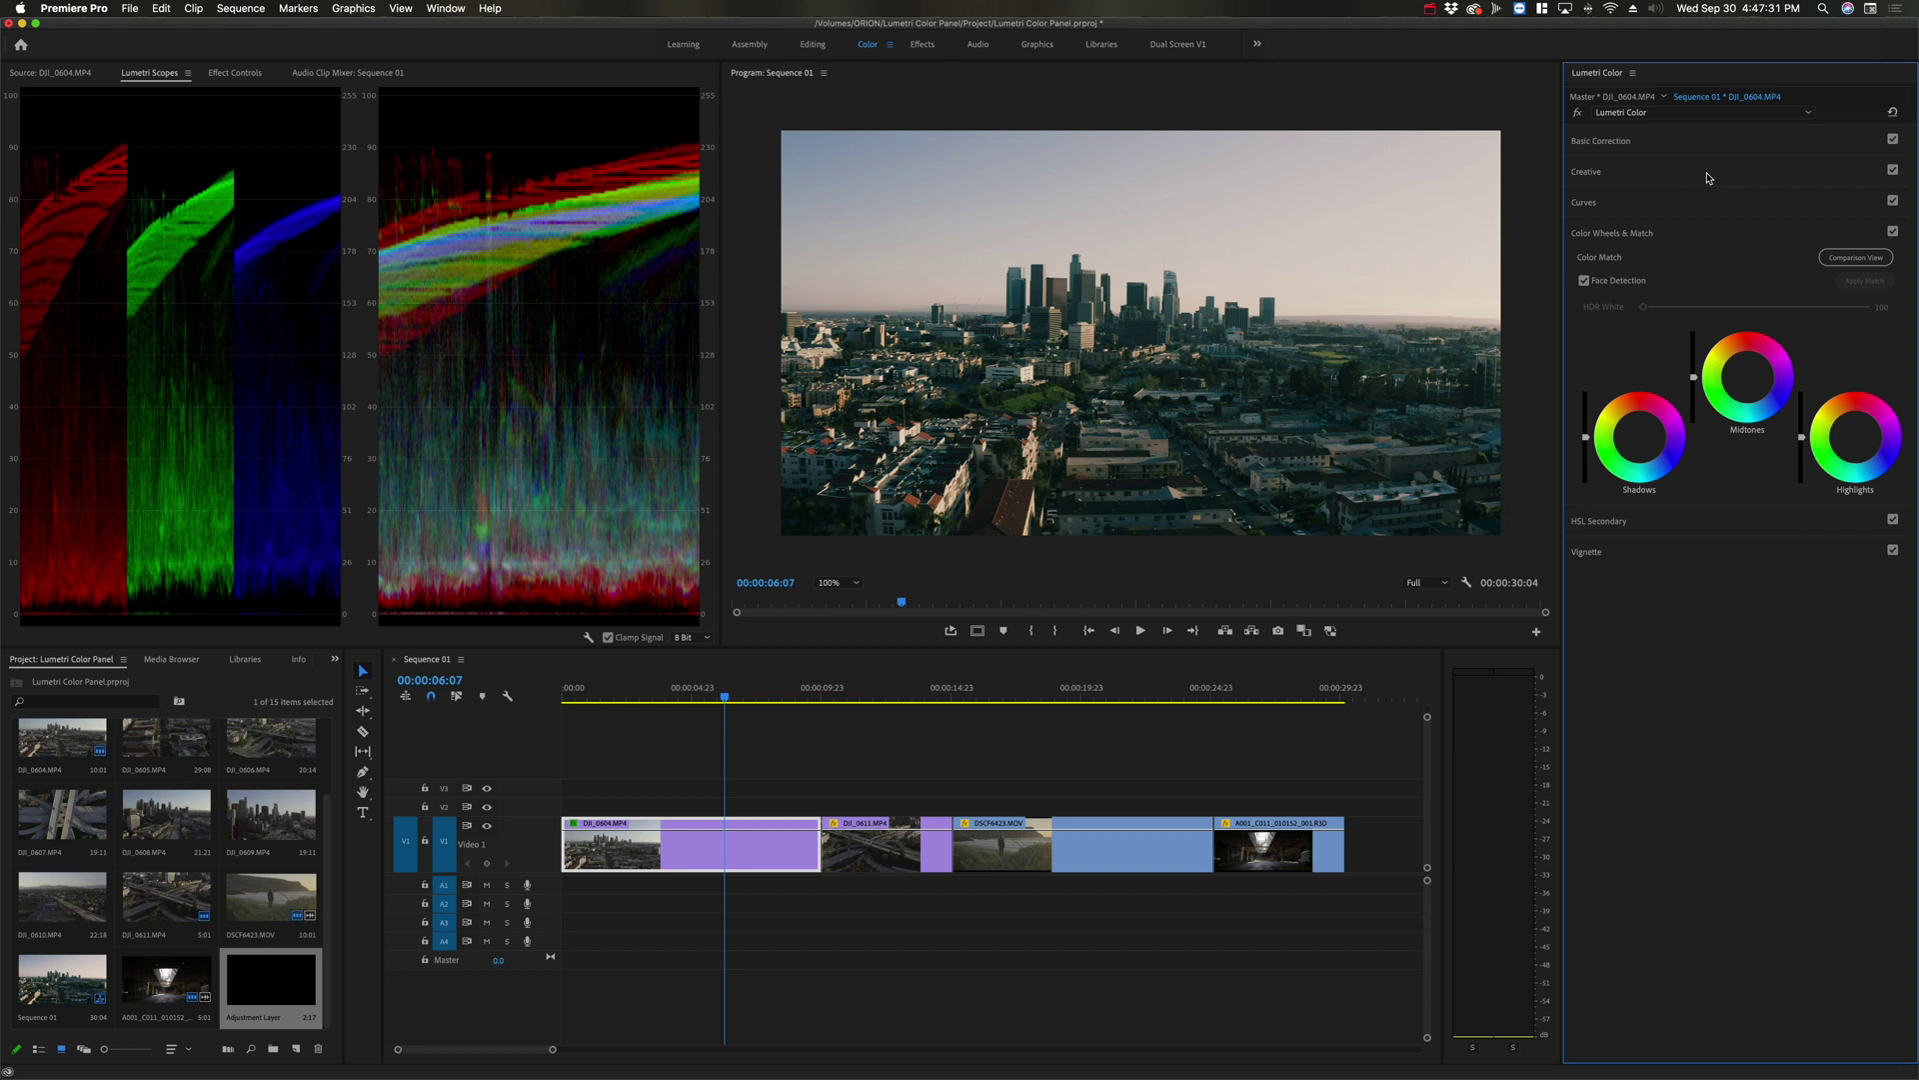
# Expand HSL Secondary and toggle its correction off and on twice, leaving it enabled
pyautogui.click(1711, 231)
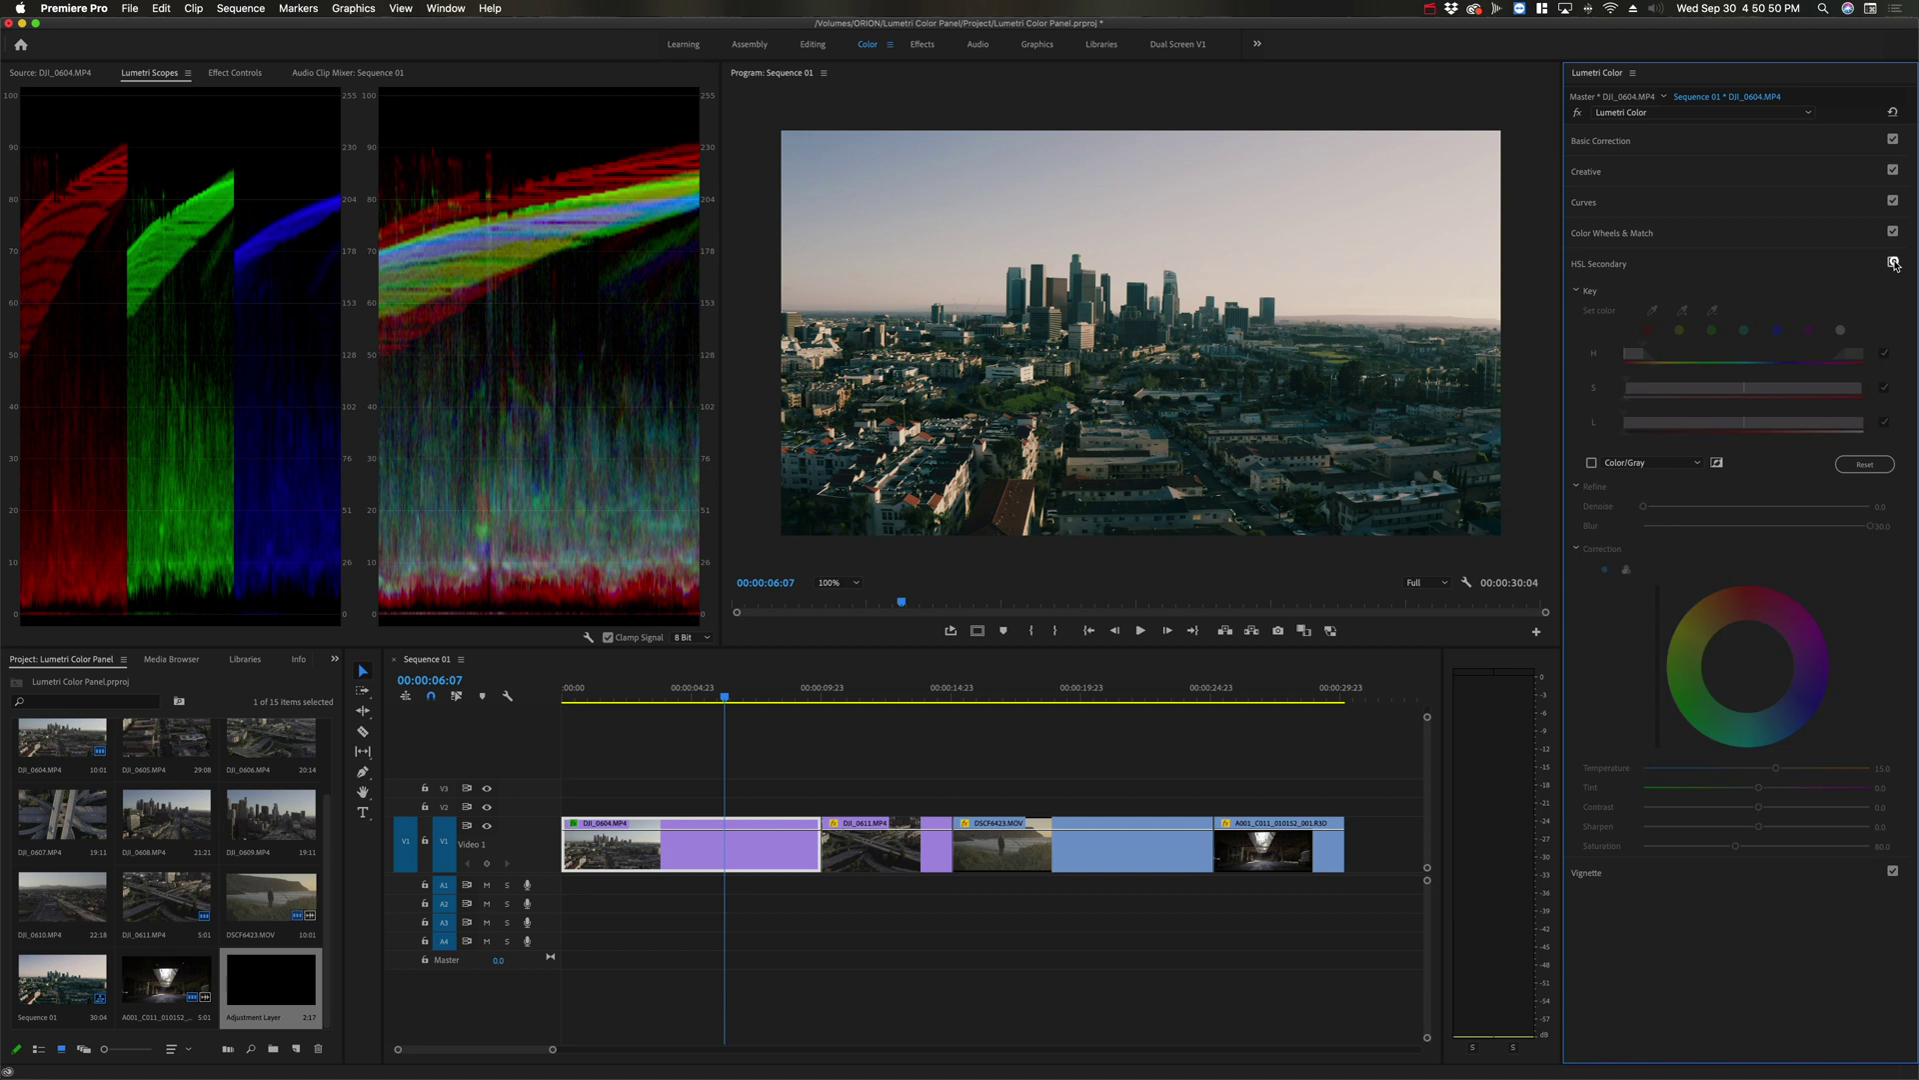
pyautogui.click(1892, 262)
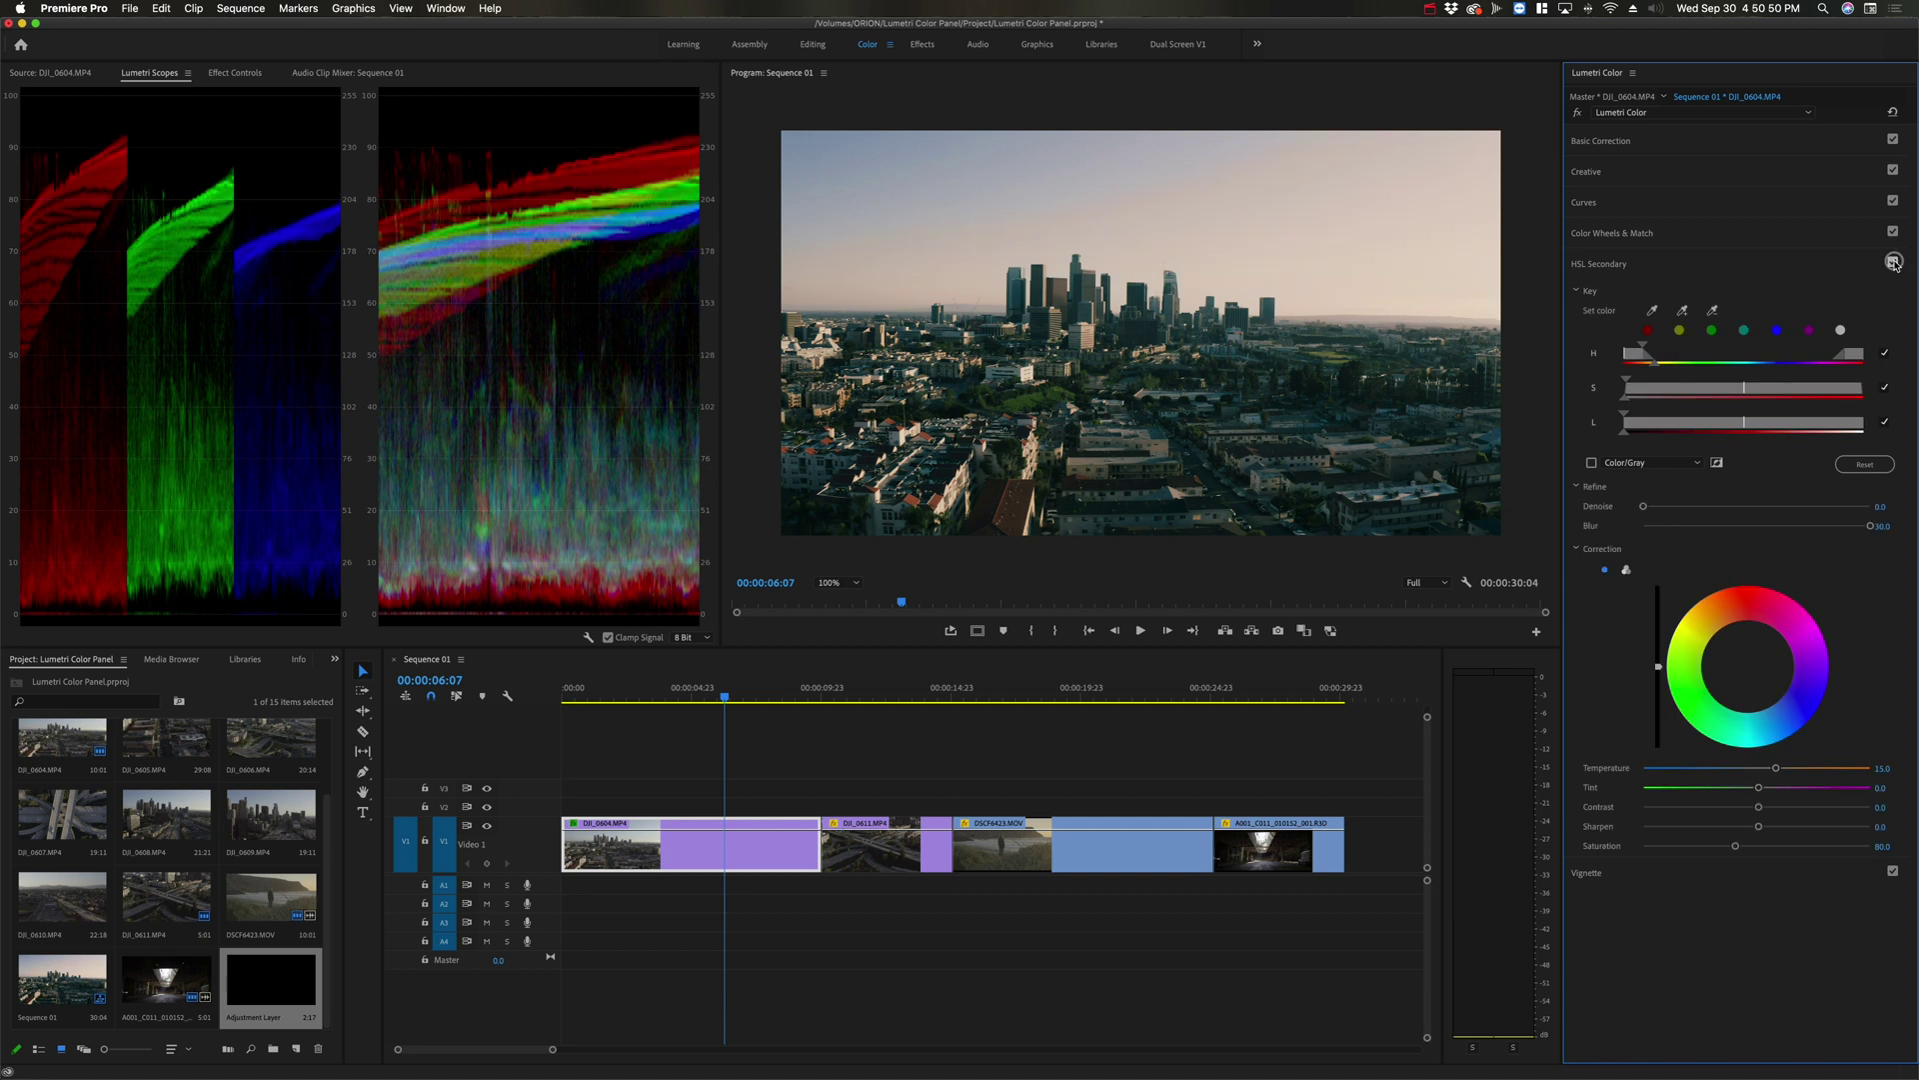
pyautogui.click(1892, 263)
pyautogui.click(1892, 263)
pyautogui.click(1892, 263)
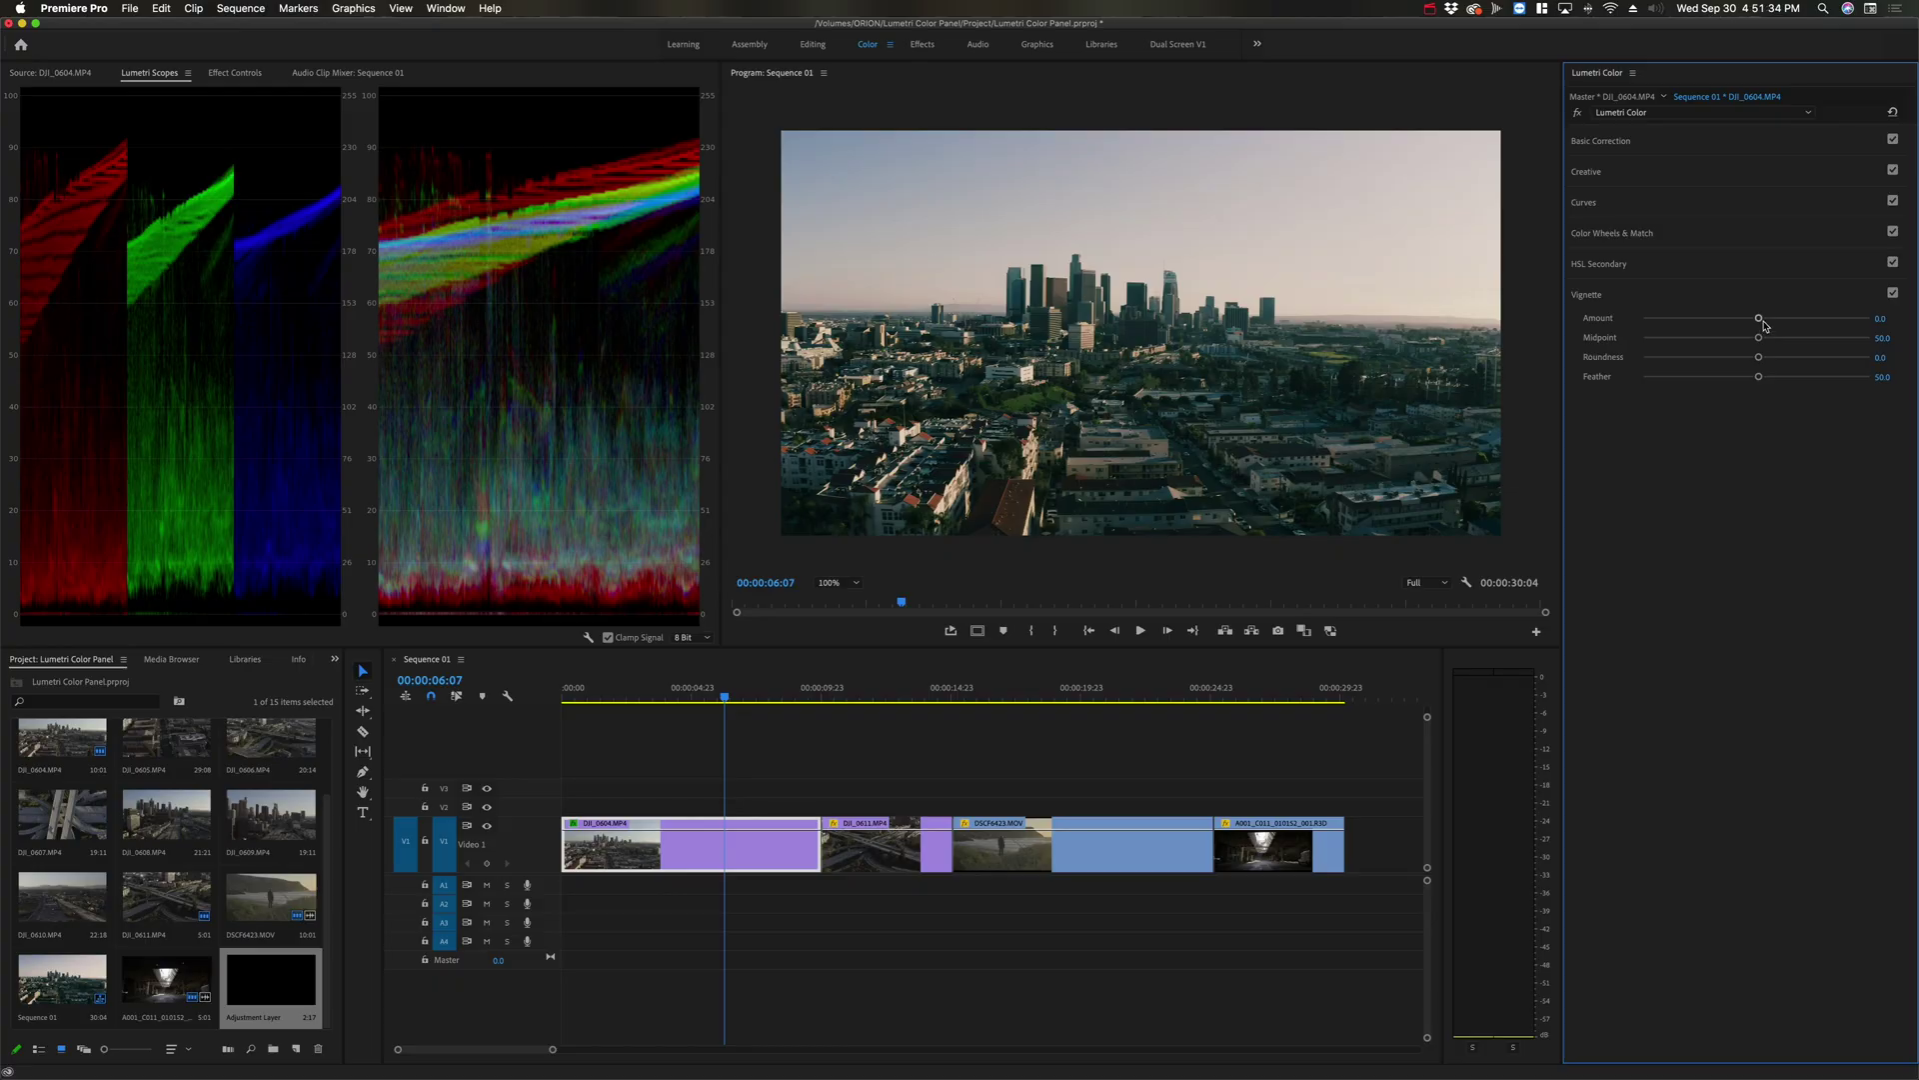
# Add a dark vignette (Midpoint 30, Feather 72.5), then switch it off to compare
pyautogui.moveTo(1761, 320); pyautogui.dragTo(1702, 321)
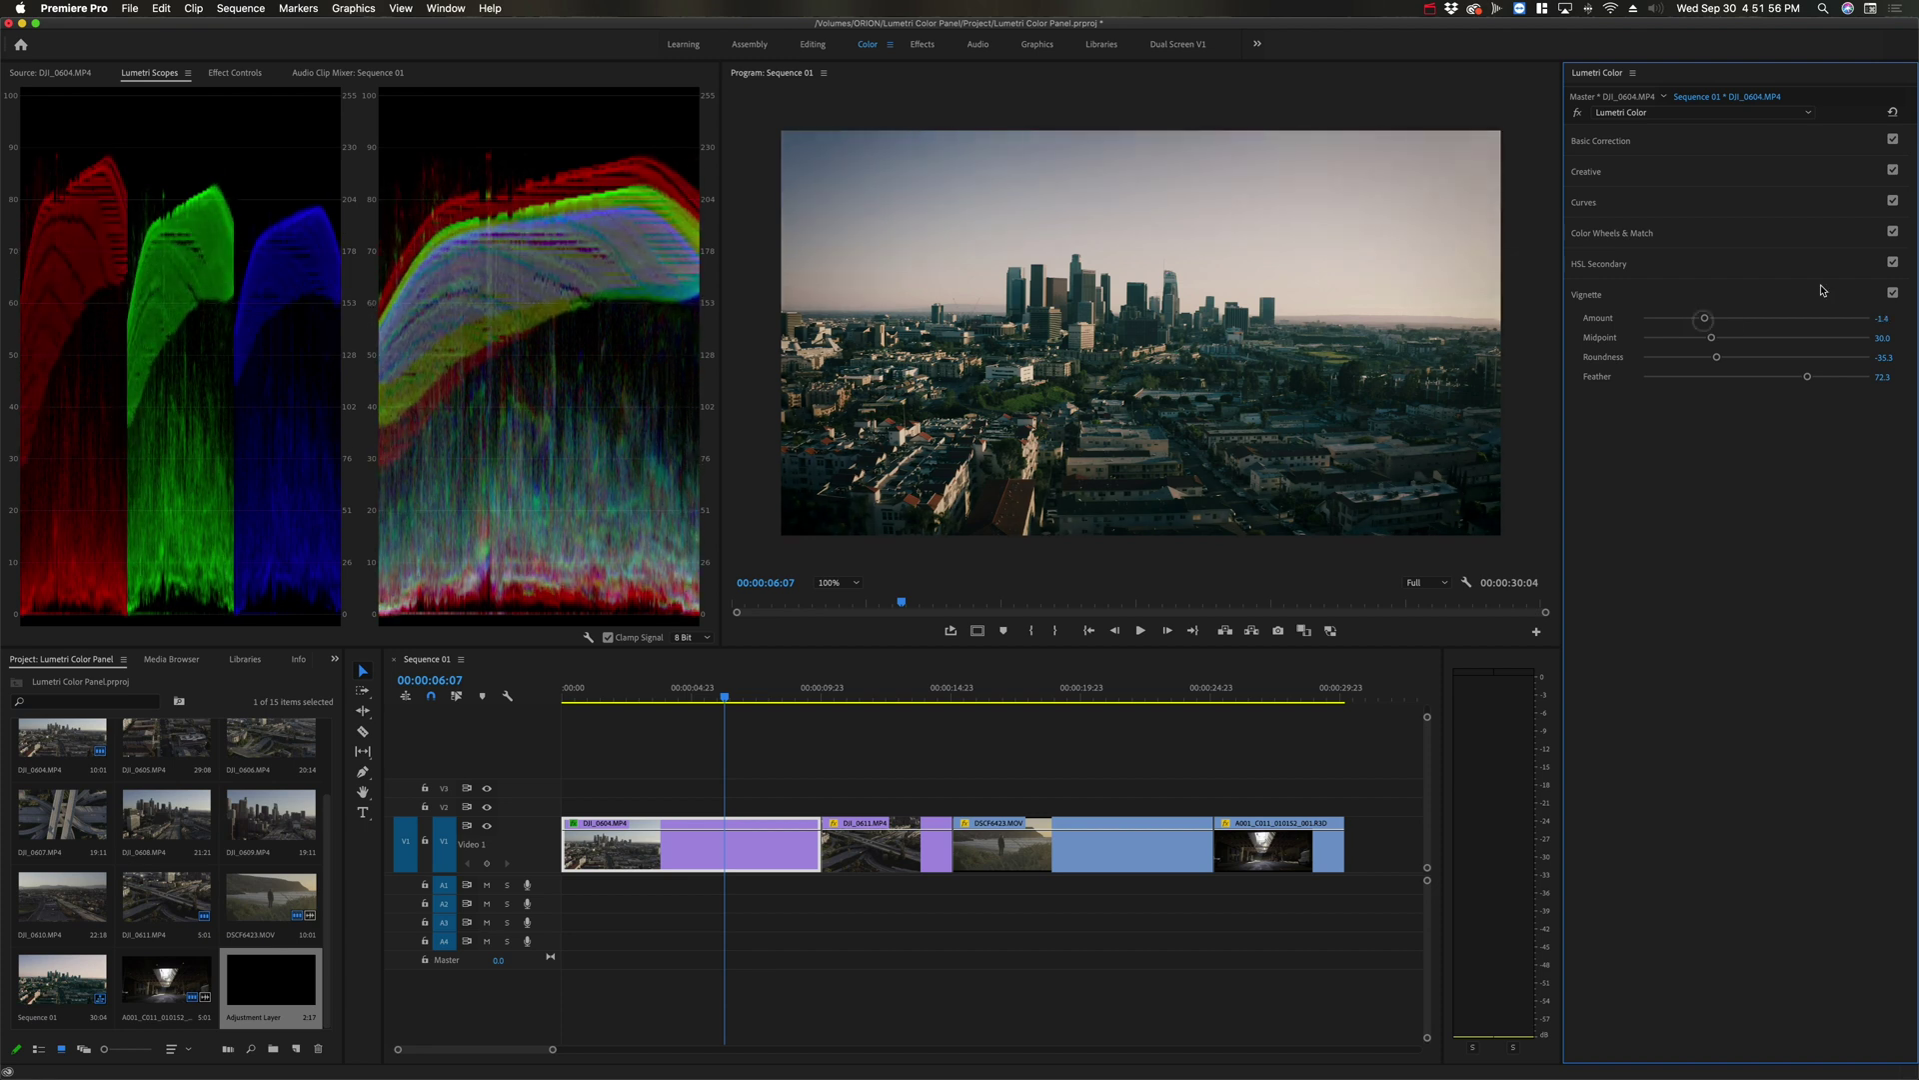
pyautogui.click(1892, 292)
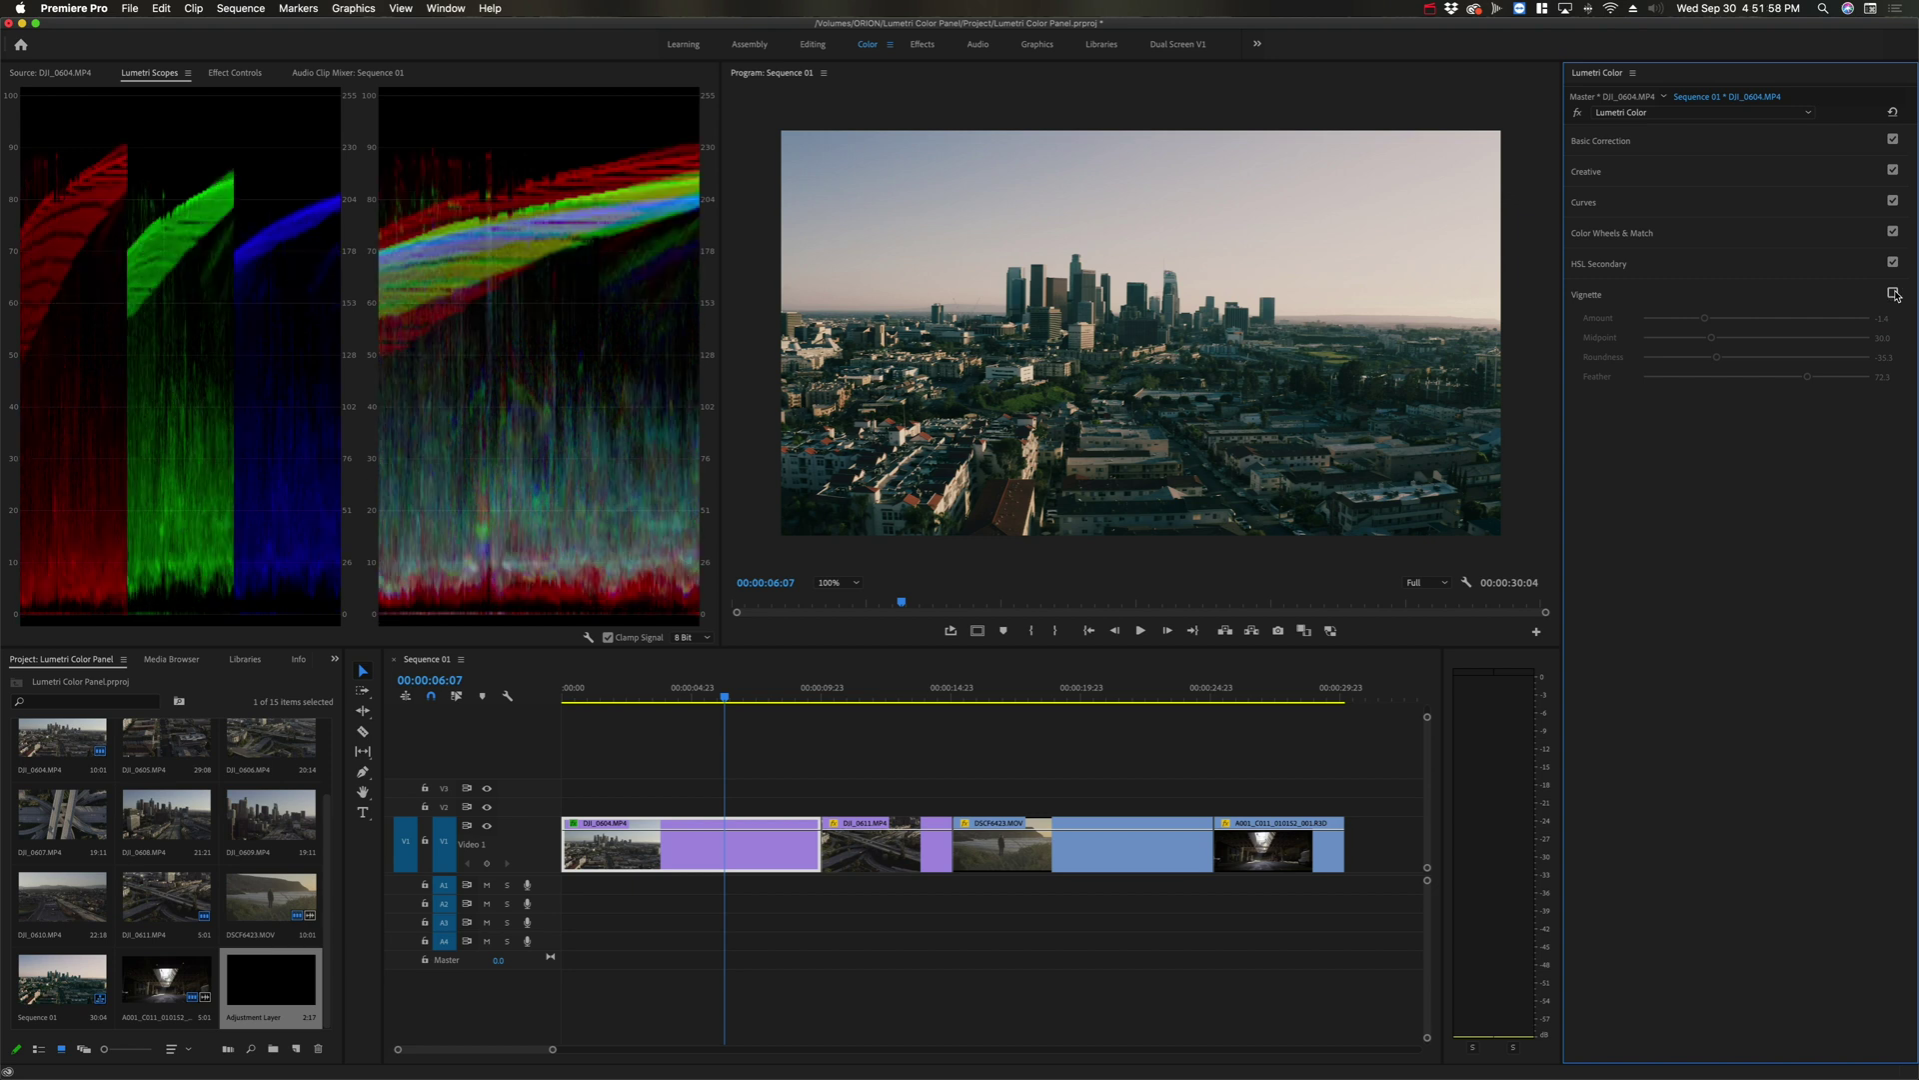
# Re-enable the vignette and bypass Lumetri Color twice to compare before/after, ending with the grade on
pyautogui.click(1893, 292)
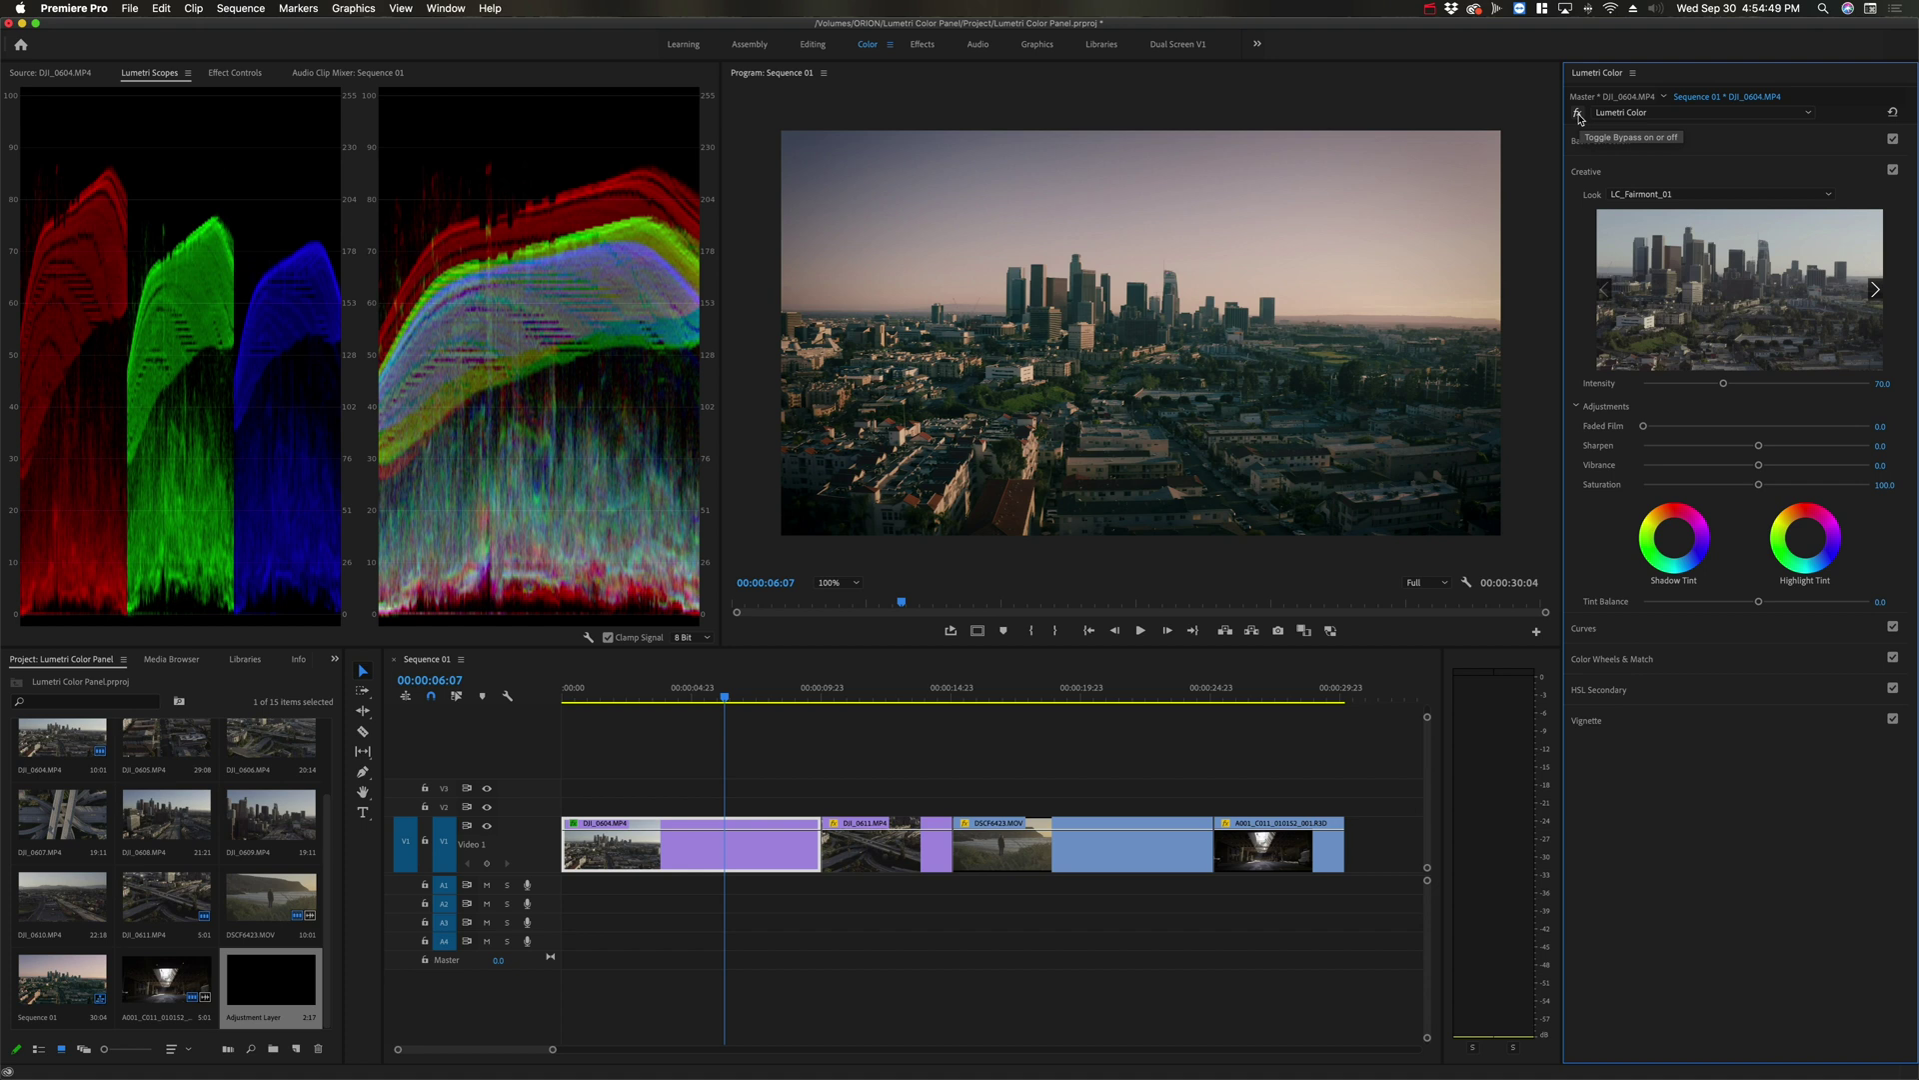
pyautogui.click(1579, 116)
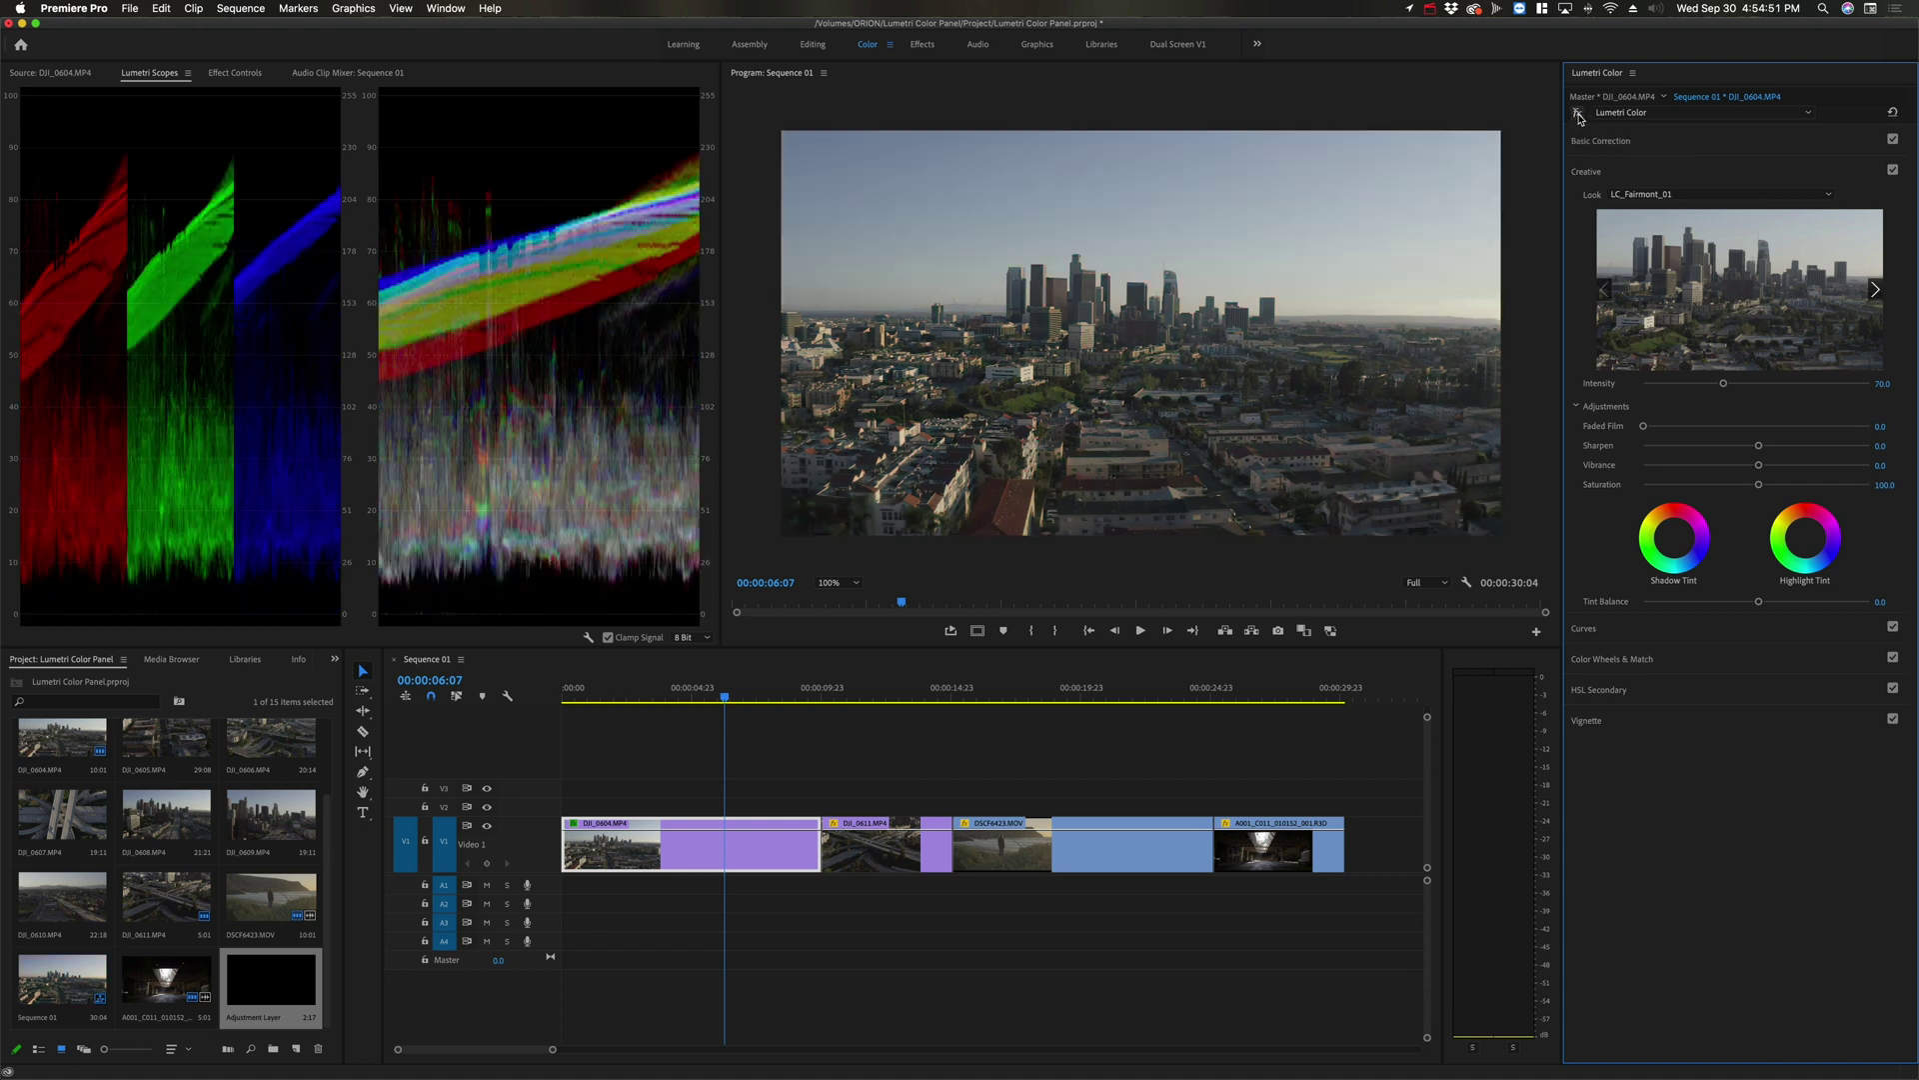
pyautogui.click(1578, 115)
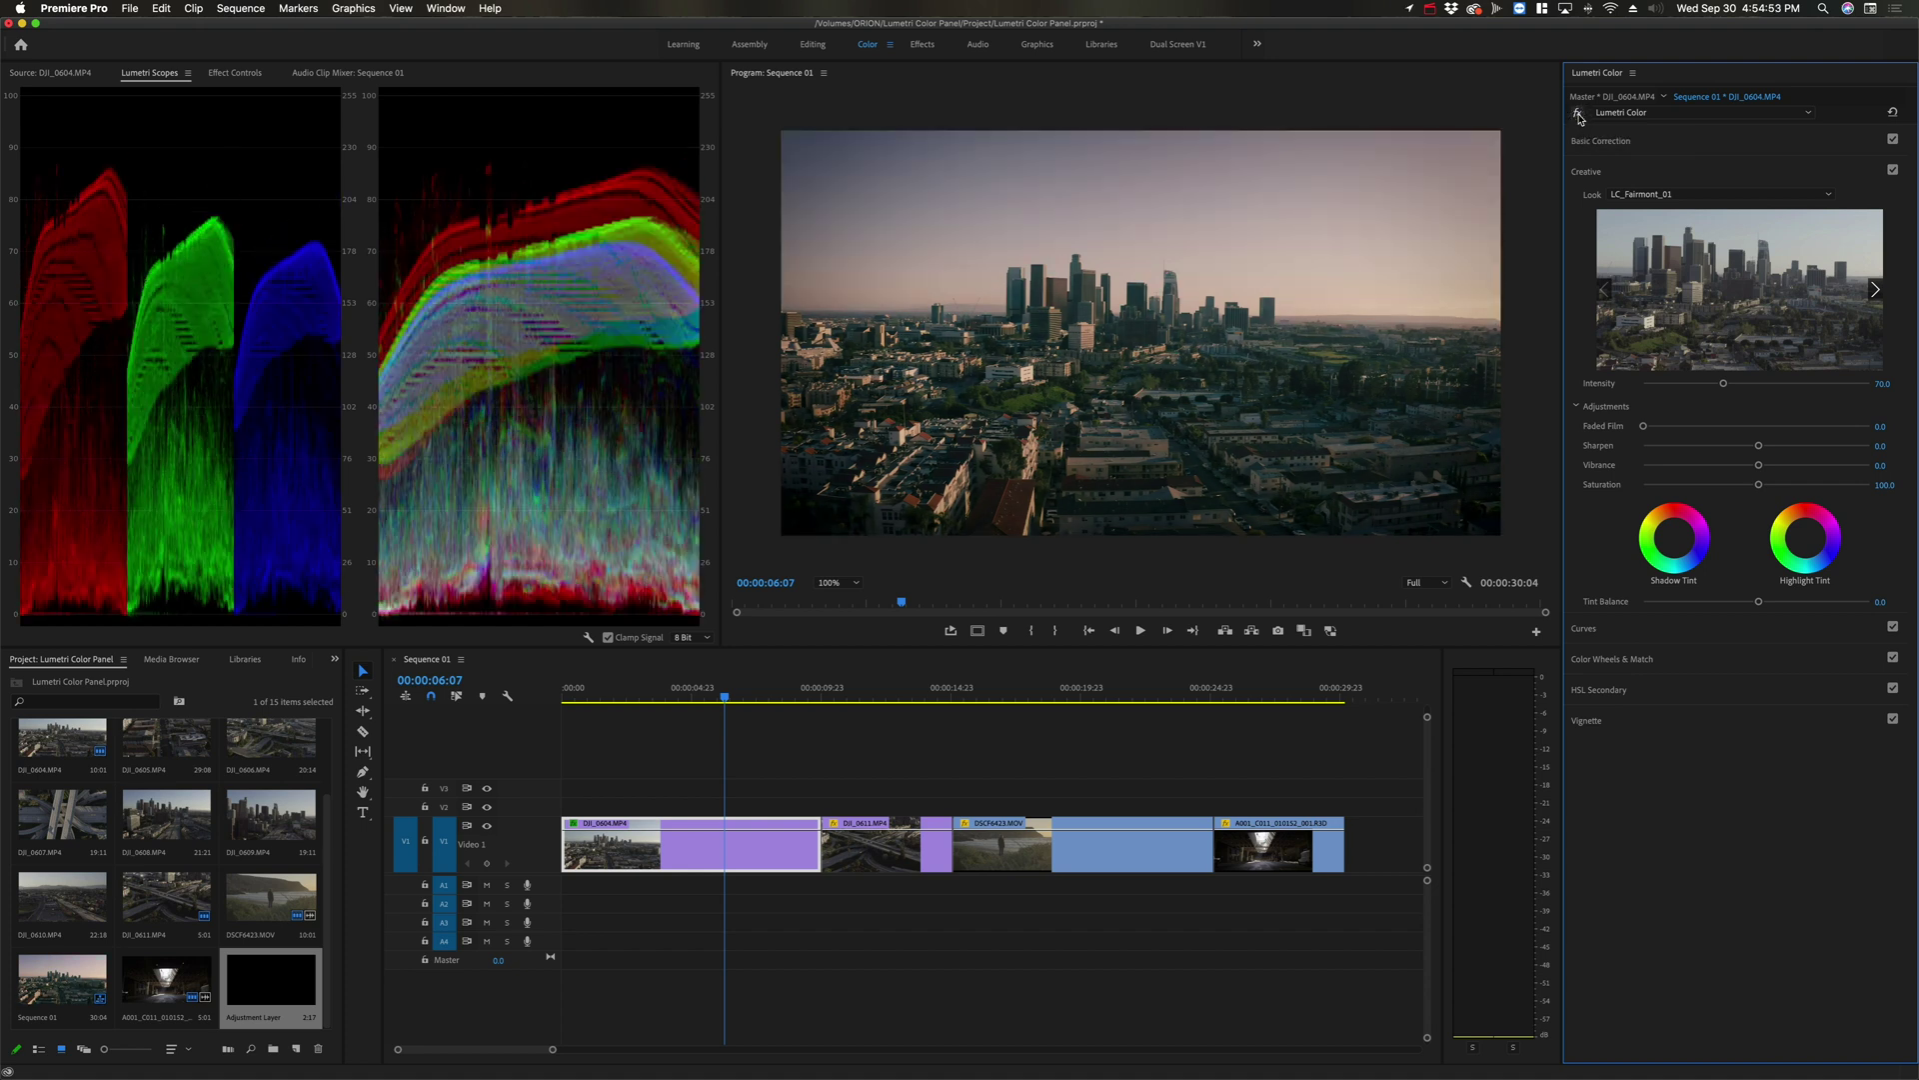
pyautogui.click(1578, 115)
pyautogui.click(1578, 115)
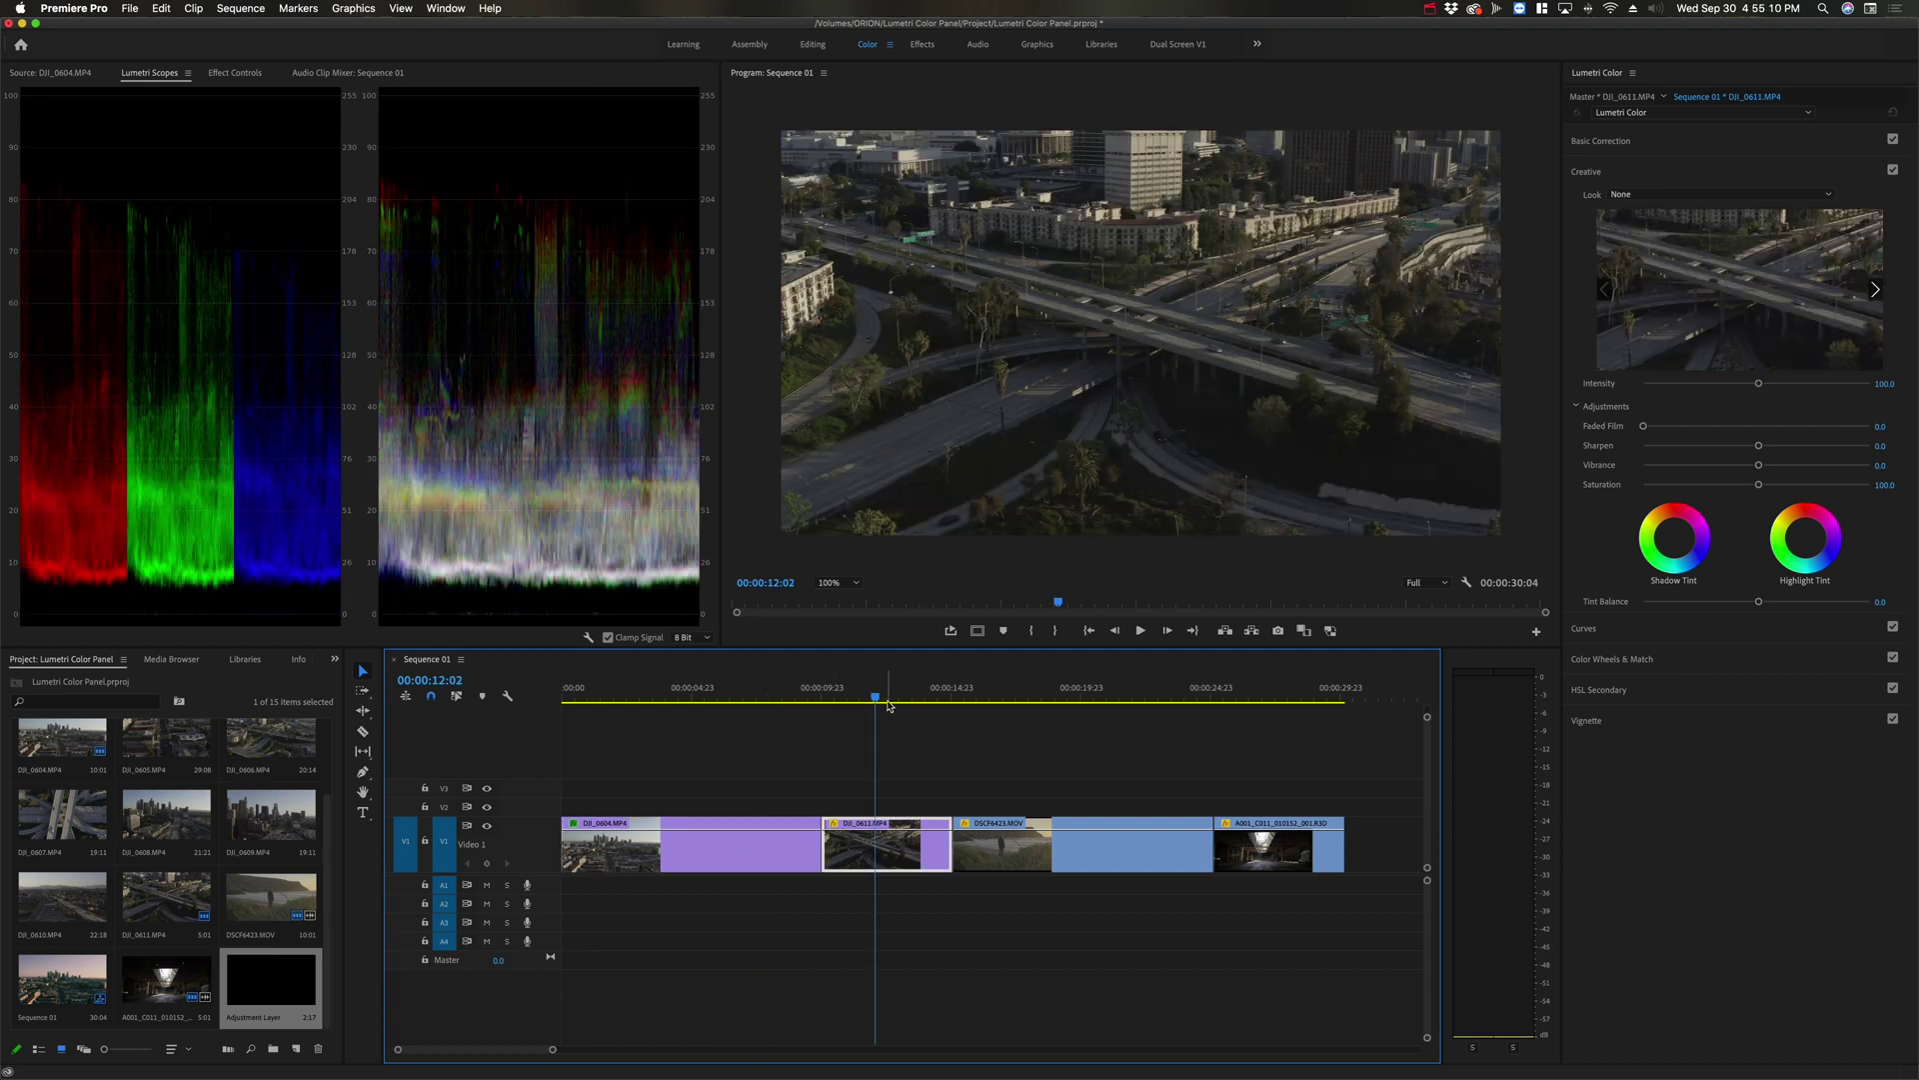
# Copy the Lumetri Color effect from DJI_0604 in Effect Controls
pyautogui.click(771, 697)
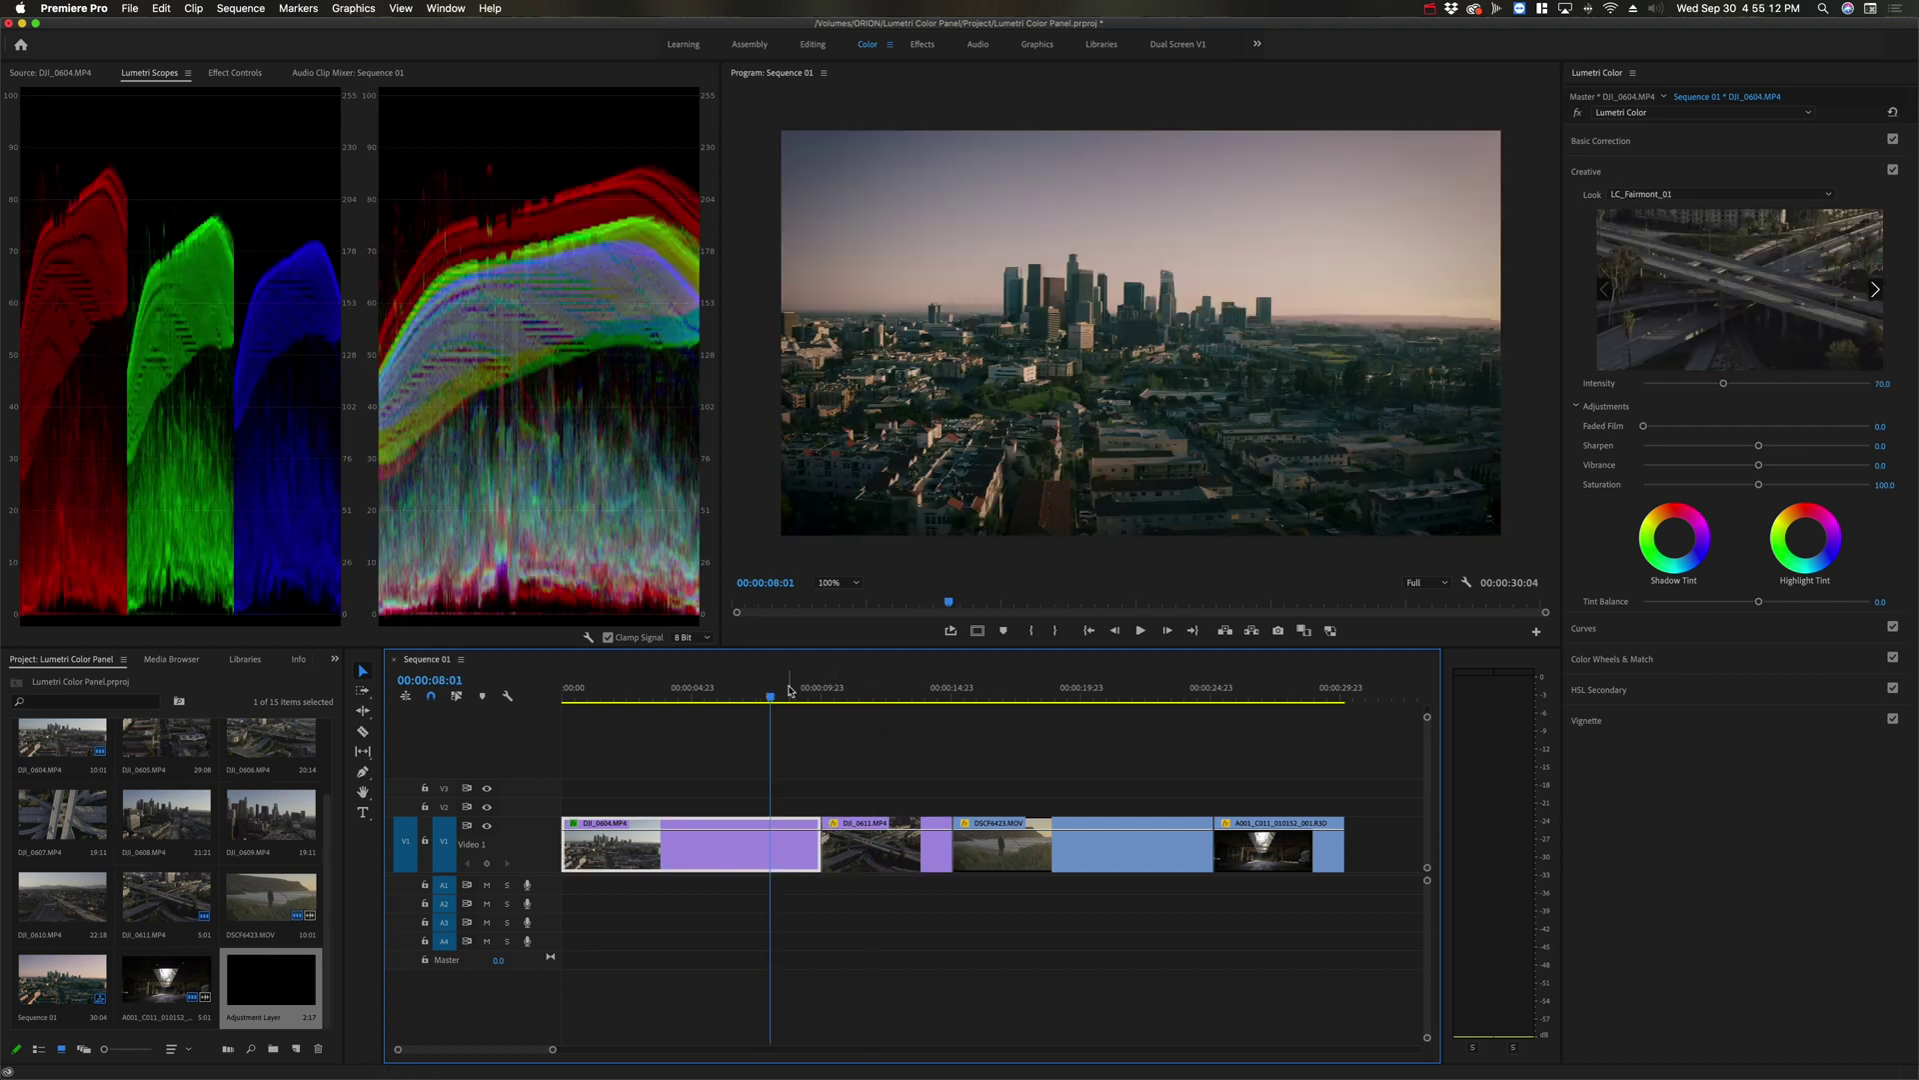
pyautogui.click(236, 73)
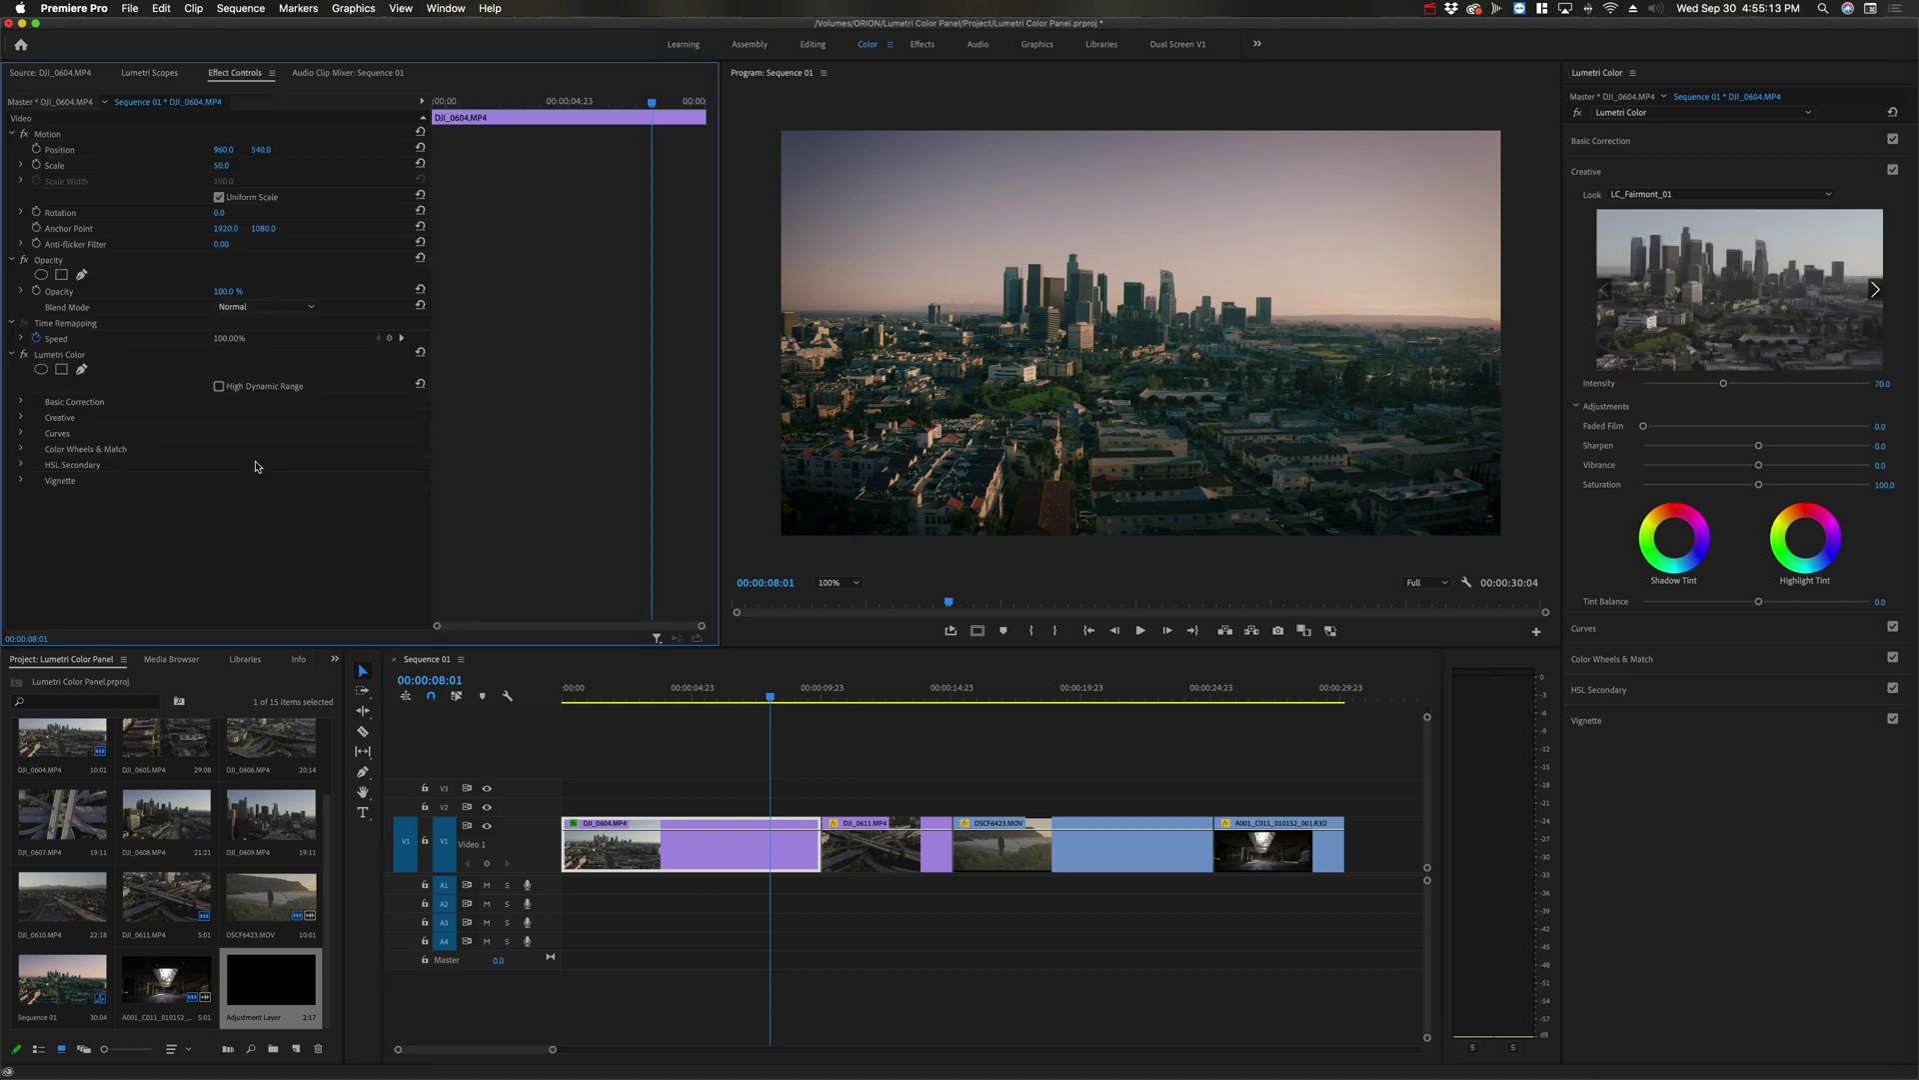
pyautogui.click(73, 356)
pyautogui.press('super+c')
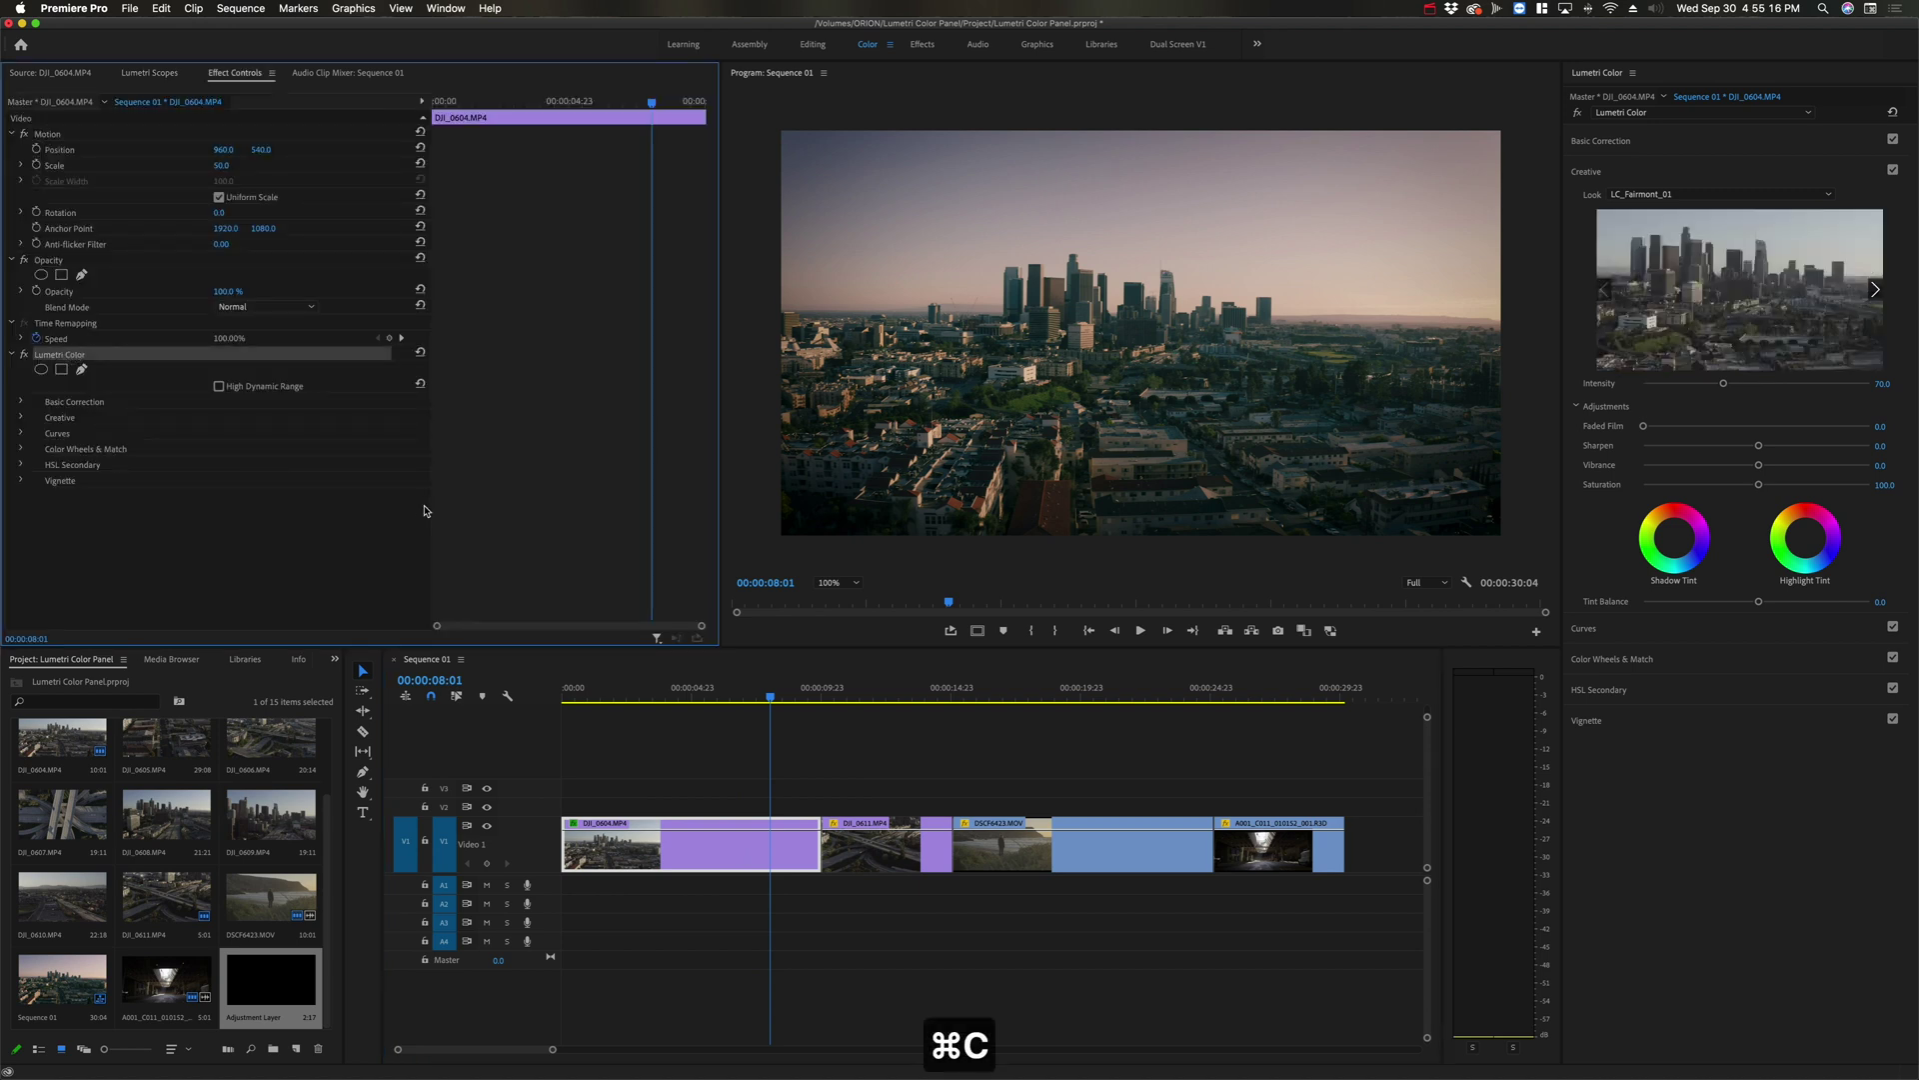
# Paste the Lumetri Color effect onto DJI_0611, then delete it again
pyautogui.click(870, 688)
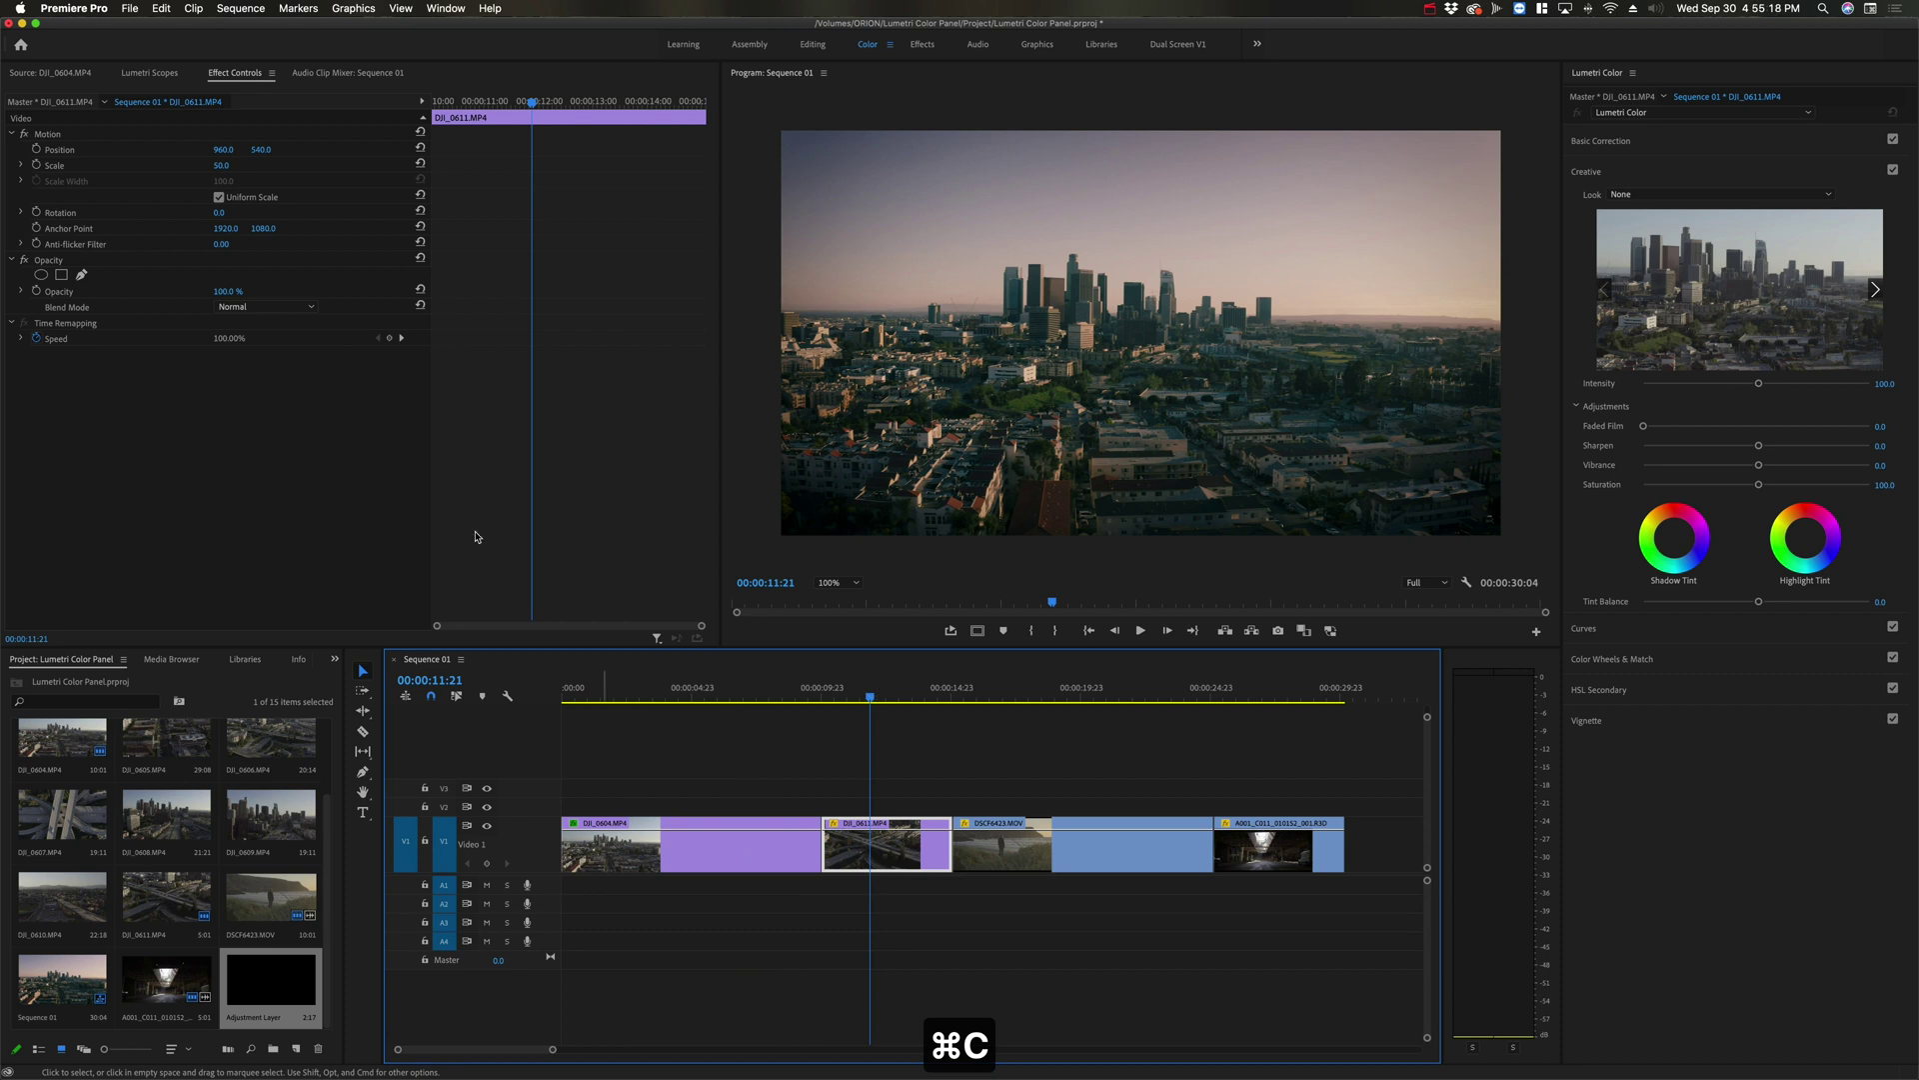
pyautogui.click(136, 477)
pyautogui.press('super+v')
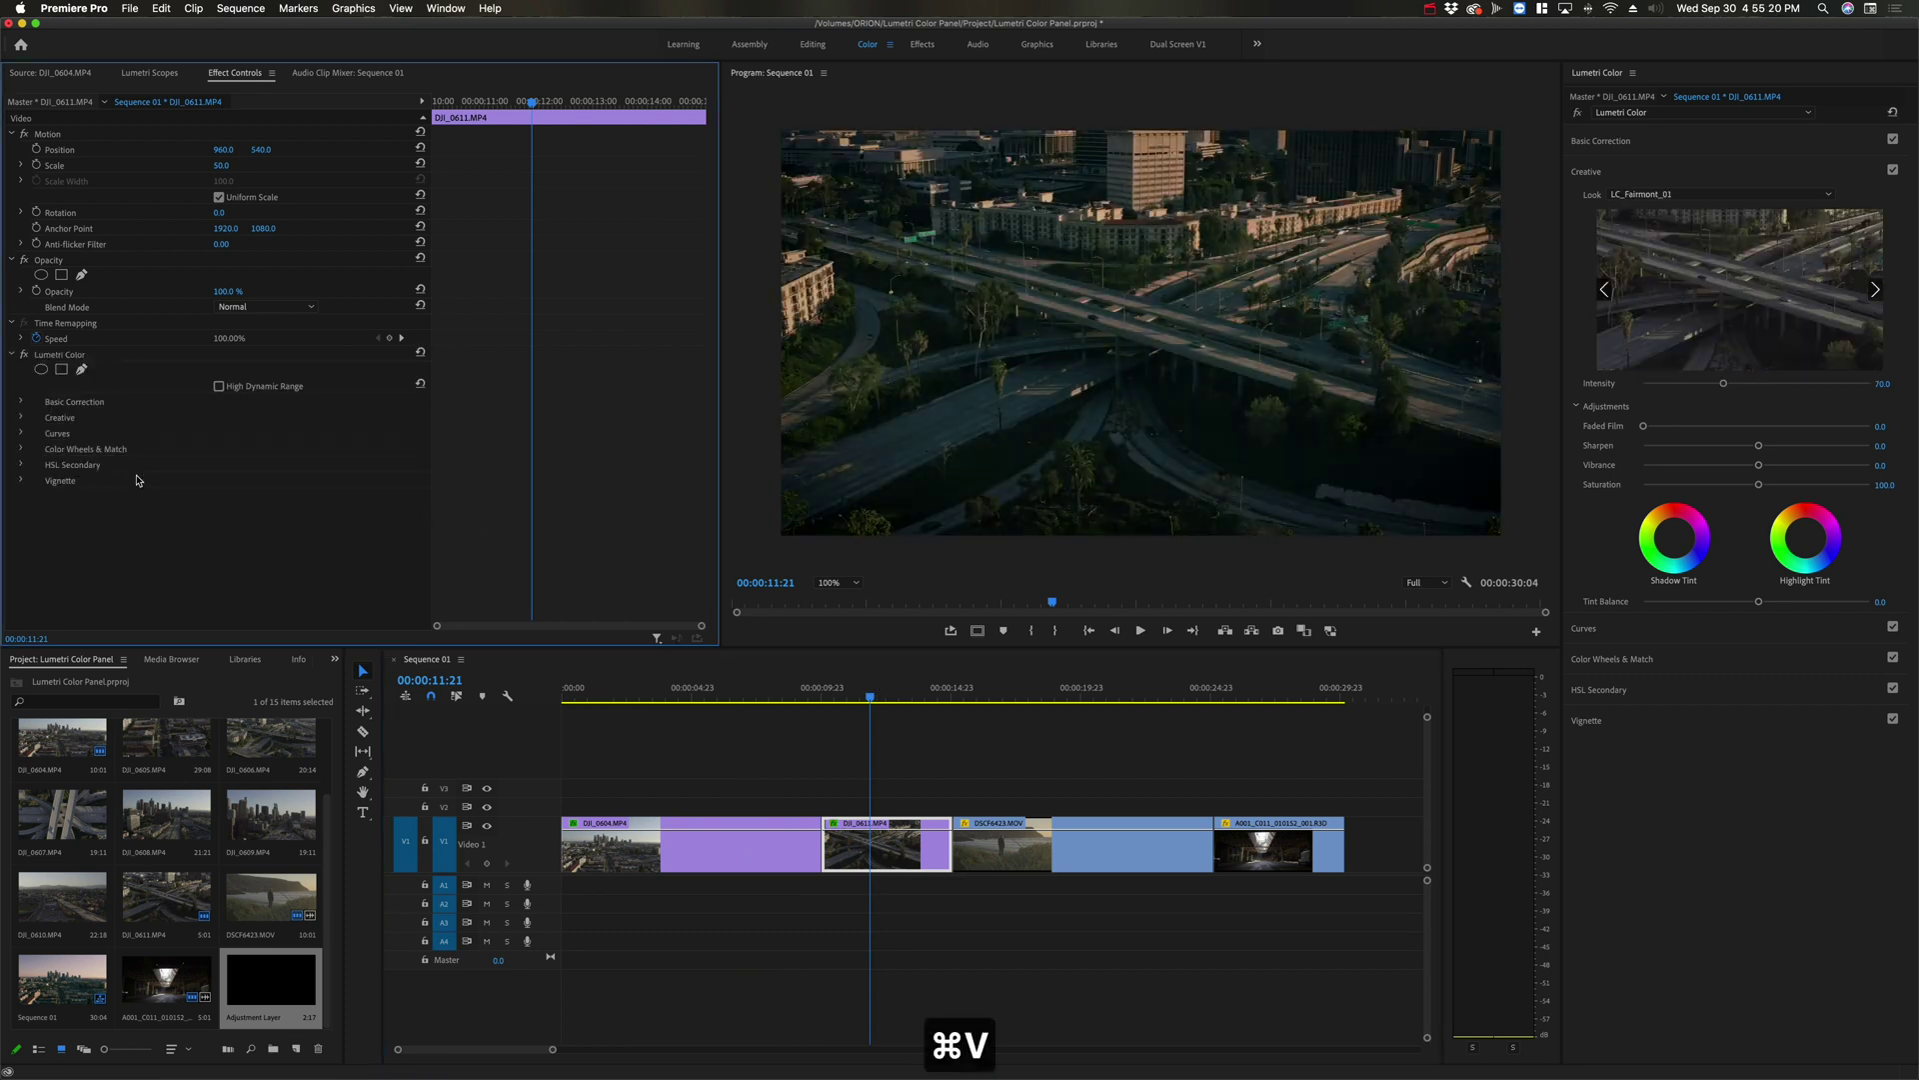
pyautogui.click(82, 357)
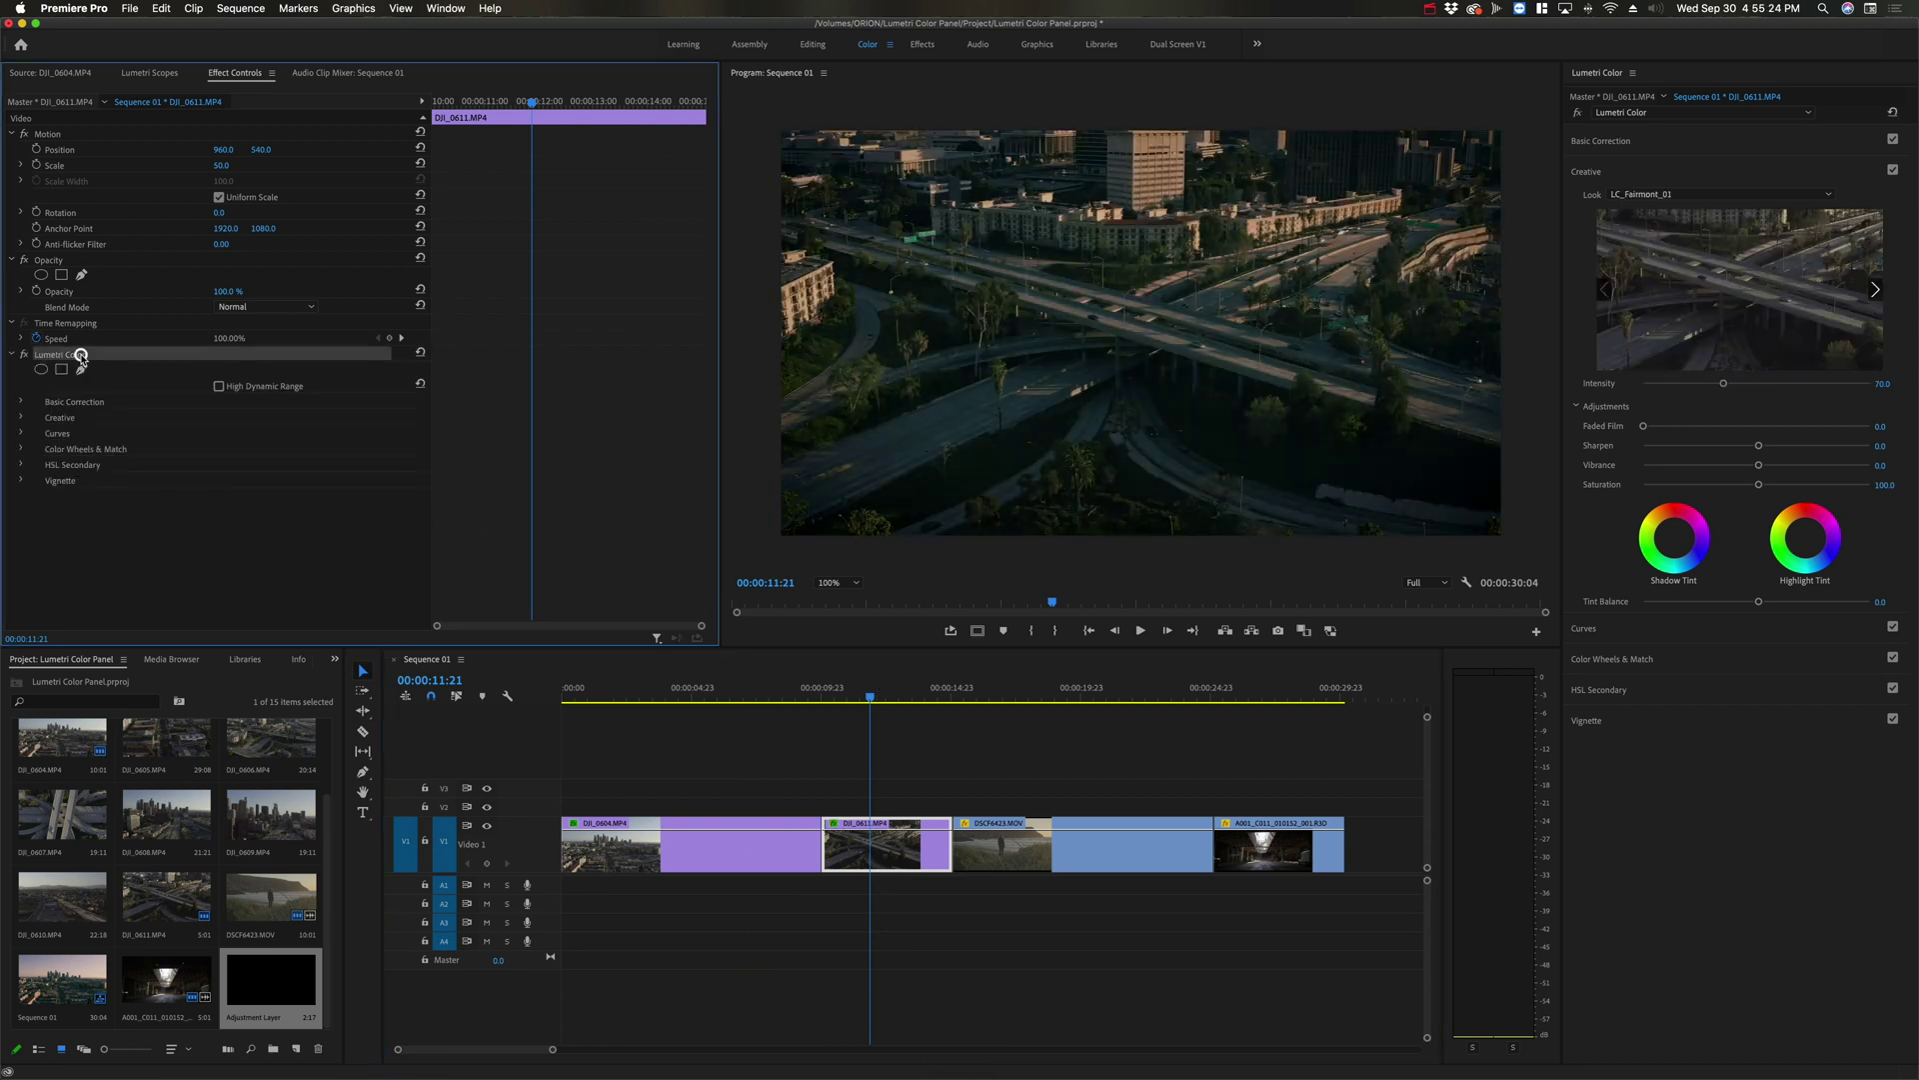
pyautogui.press('BackSpace')
# Copy the graded DJI_0604 clip and select DJI_0611
pyautogui.click(731, 688)
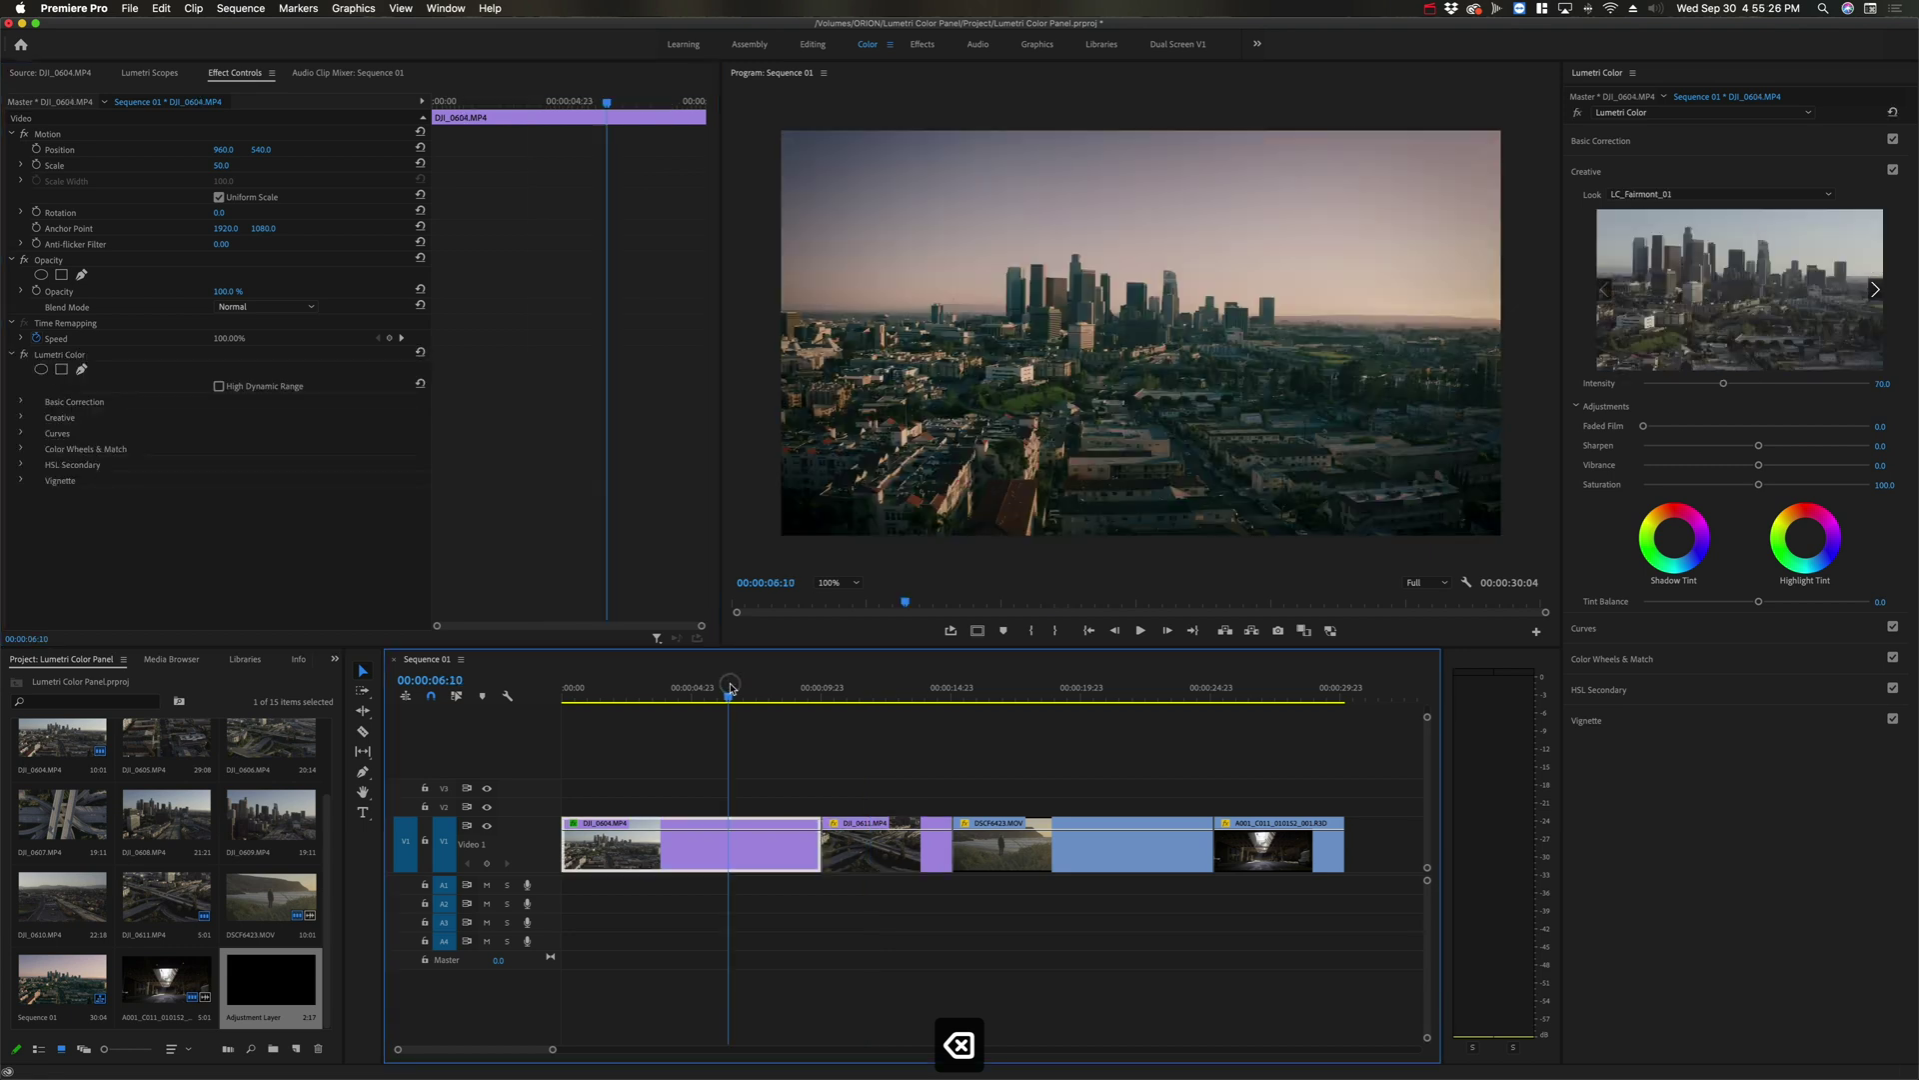
pyautogui.press('super+c')
pyautogui.click(889, 695)
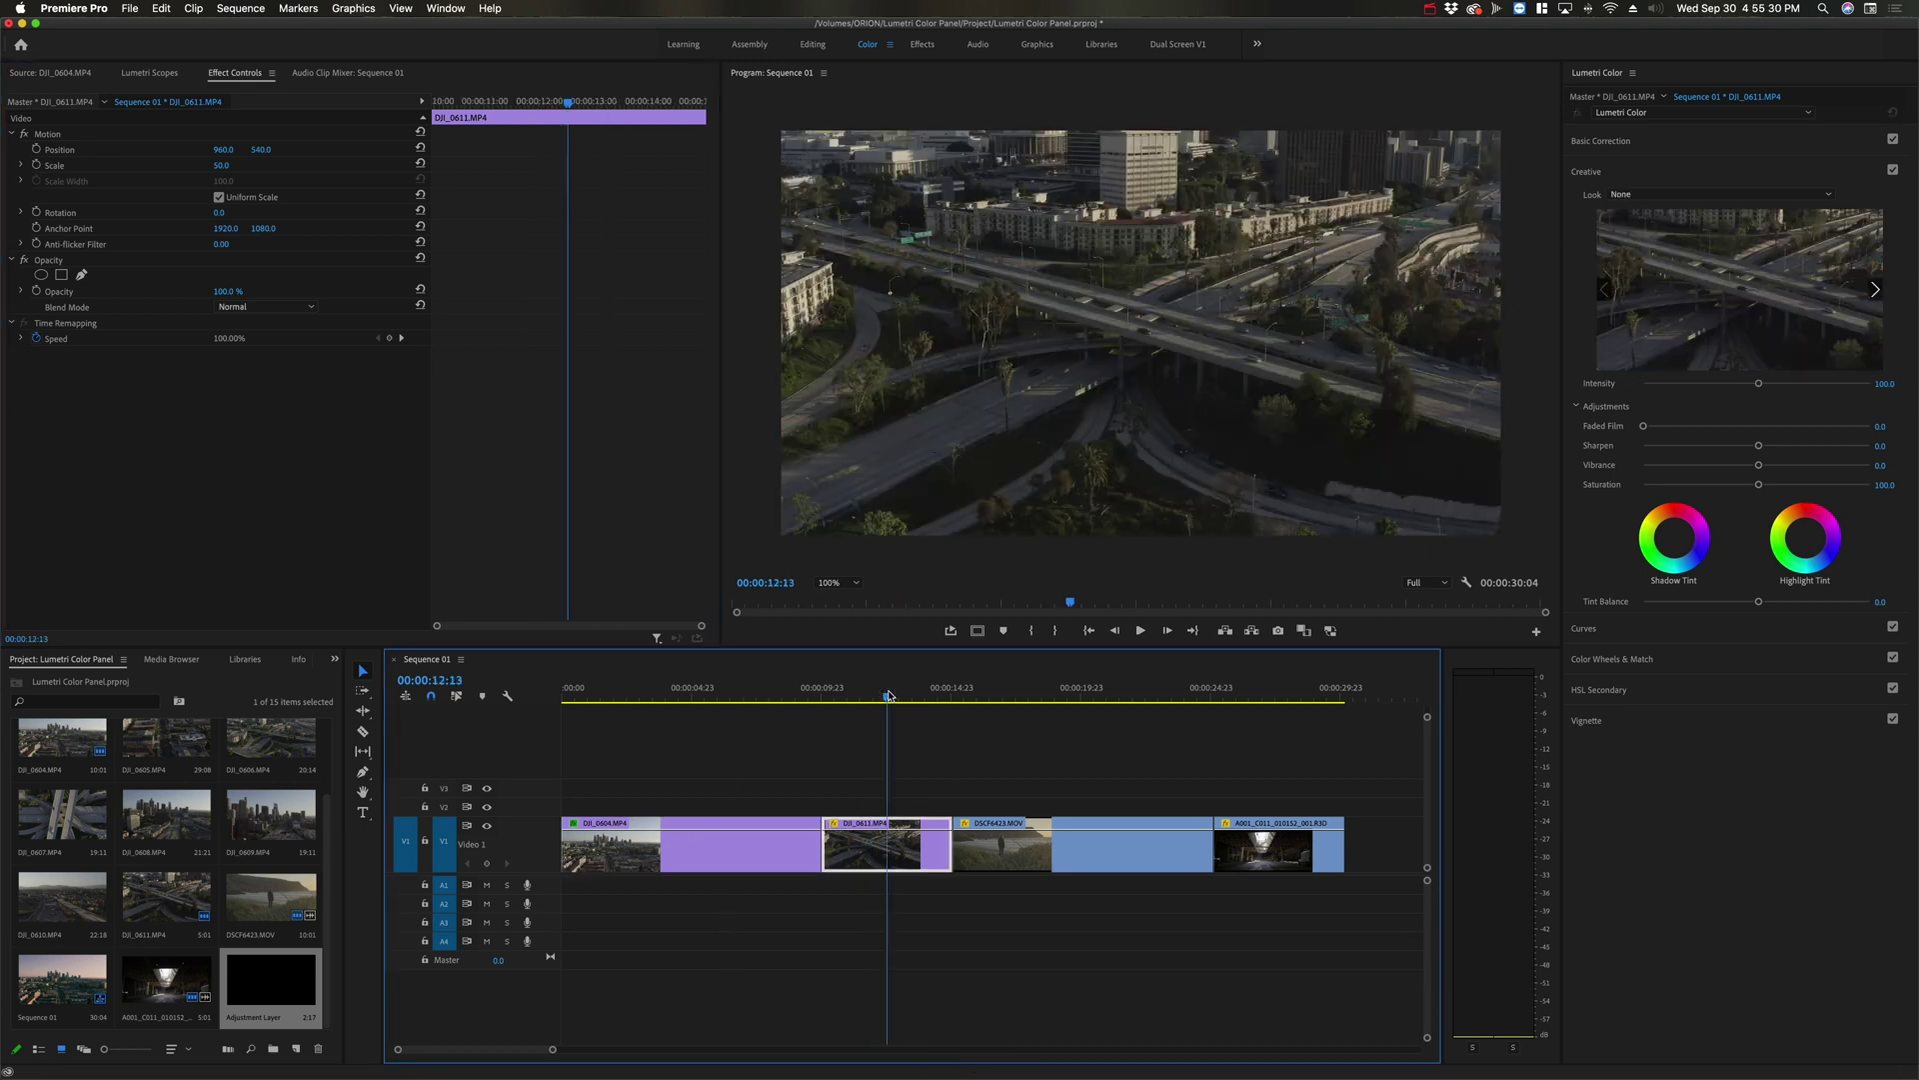
# Paste only the Lumetri Color attribute onto DJI_0611, then select the last two clips
pyautogui.press('super+alt+v')
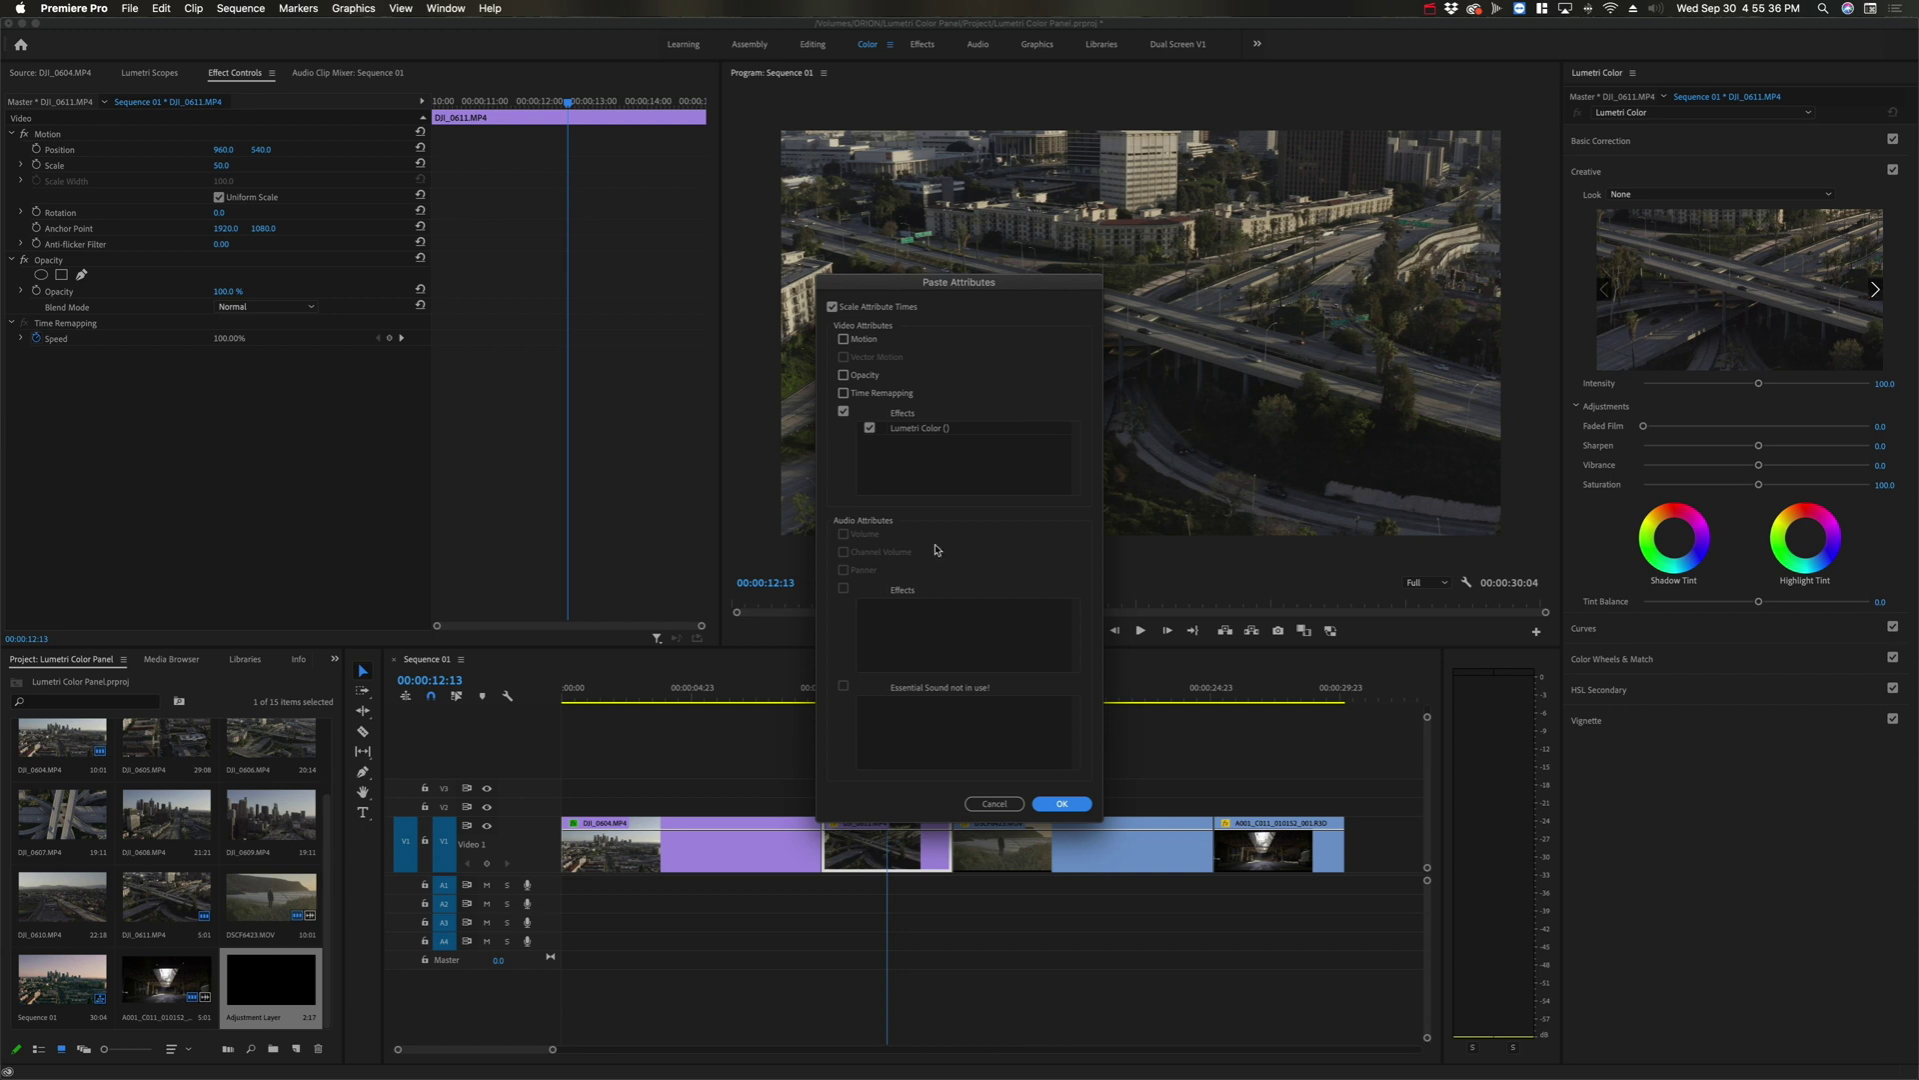
pyautogui.click(1081, 804)
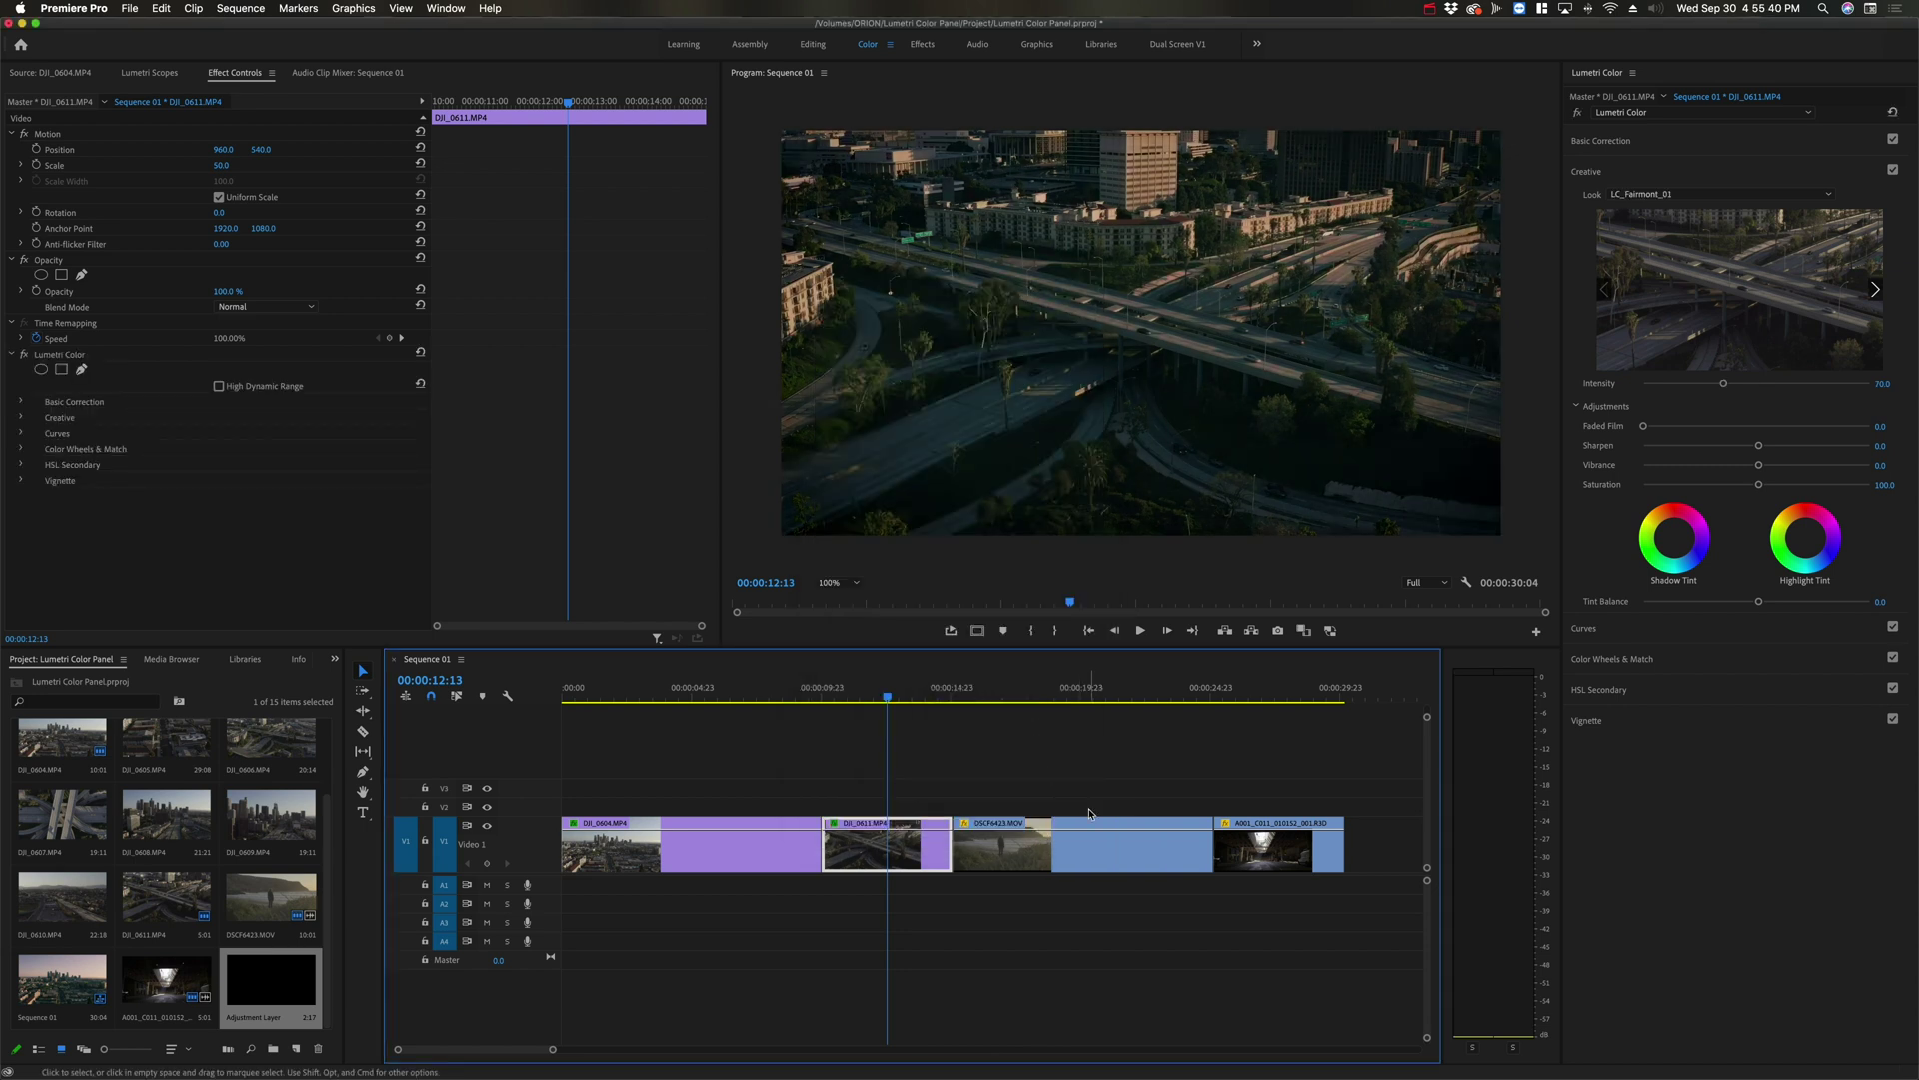
pyautogui.moveTo(1021, 767); pyautogui.dragTo(1373, 901)
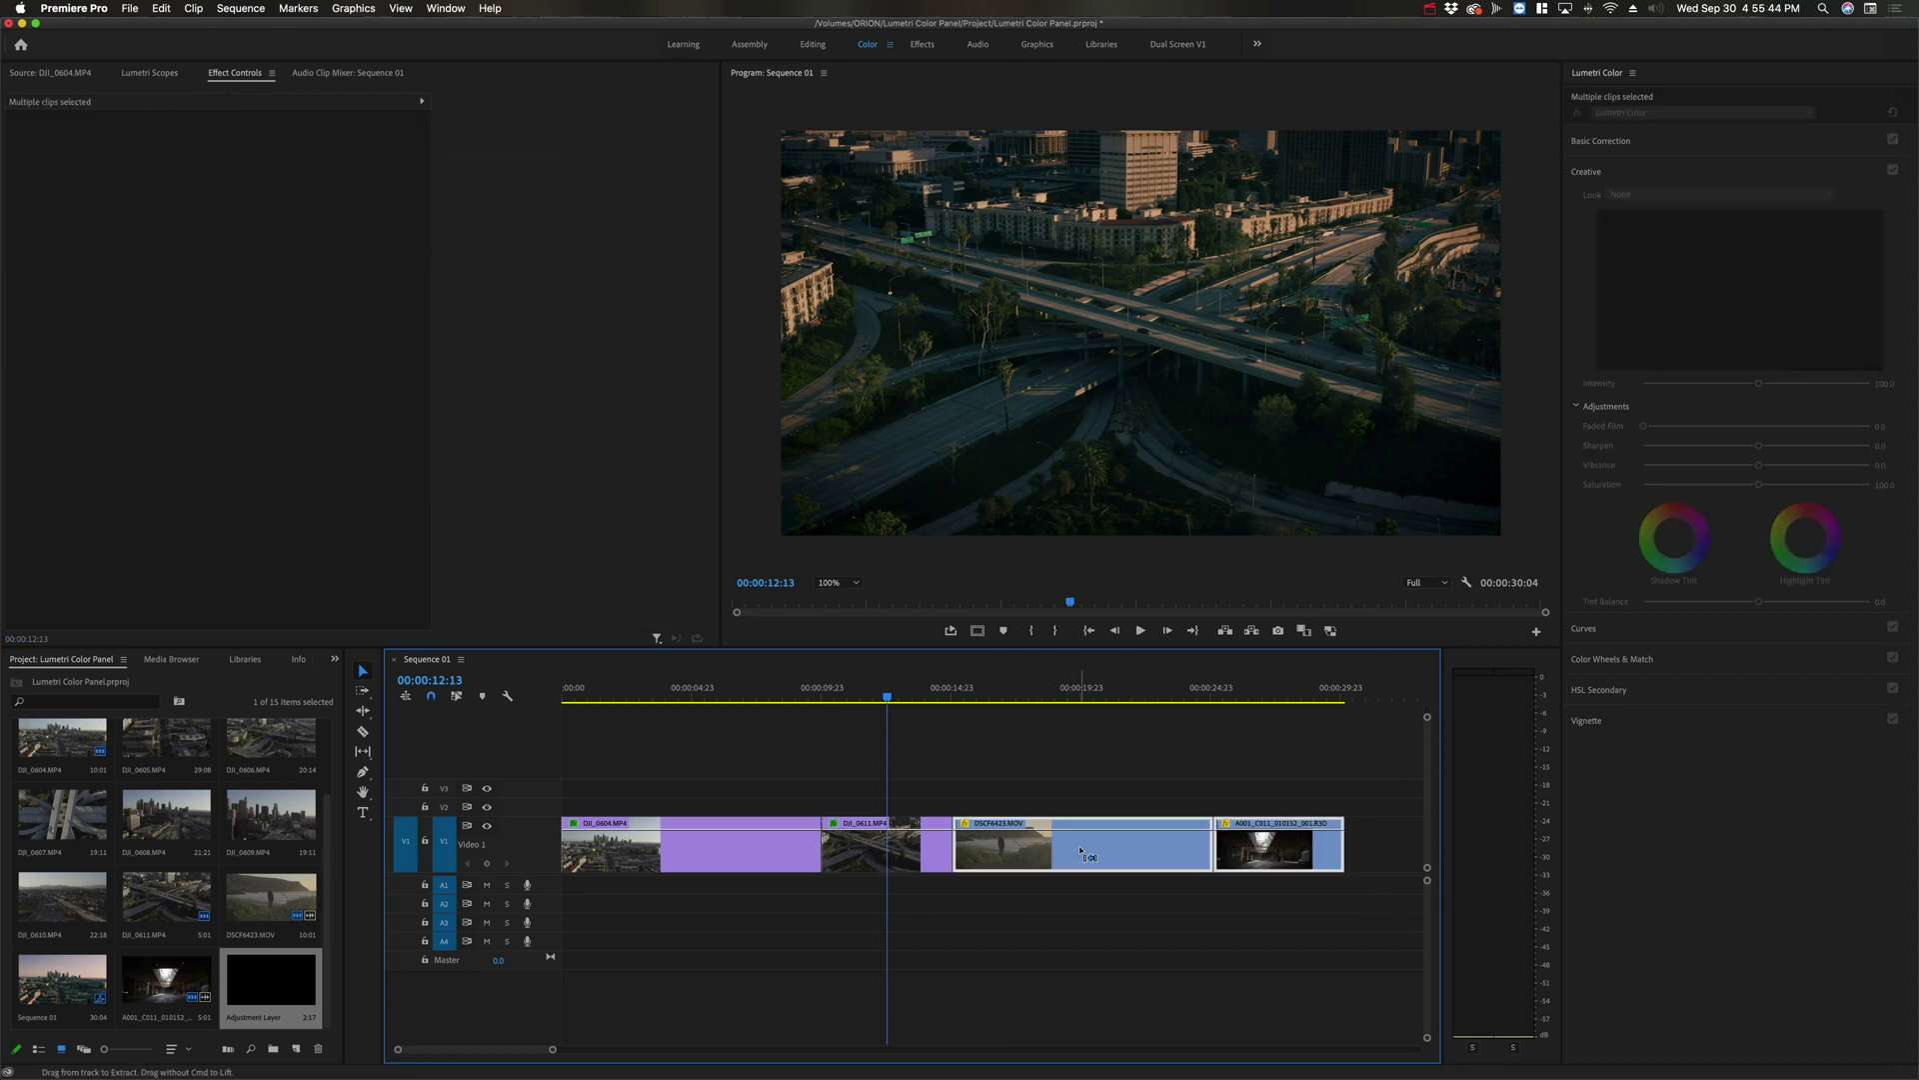
pyautogui.press('super+alt+v')
pyautogui.press('Escape')
pyautogui.click(969, 763)
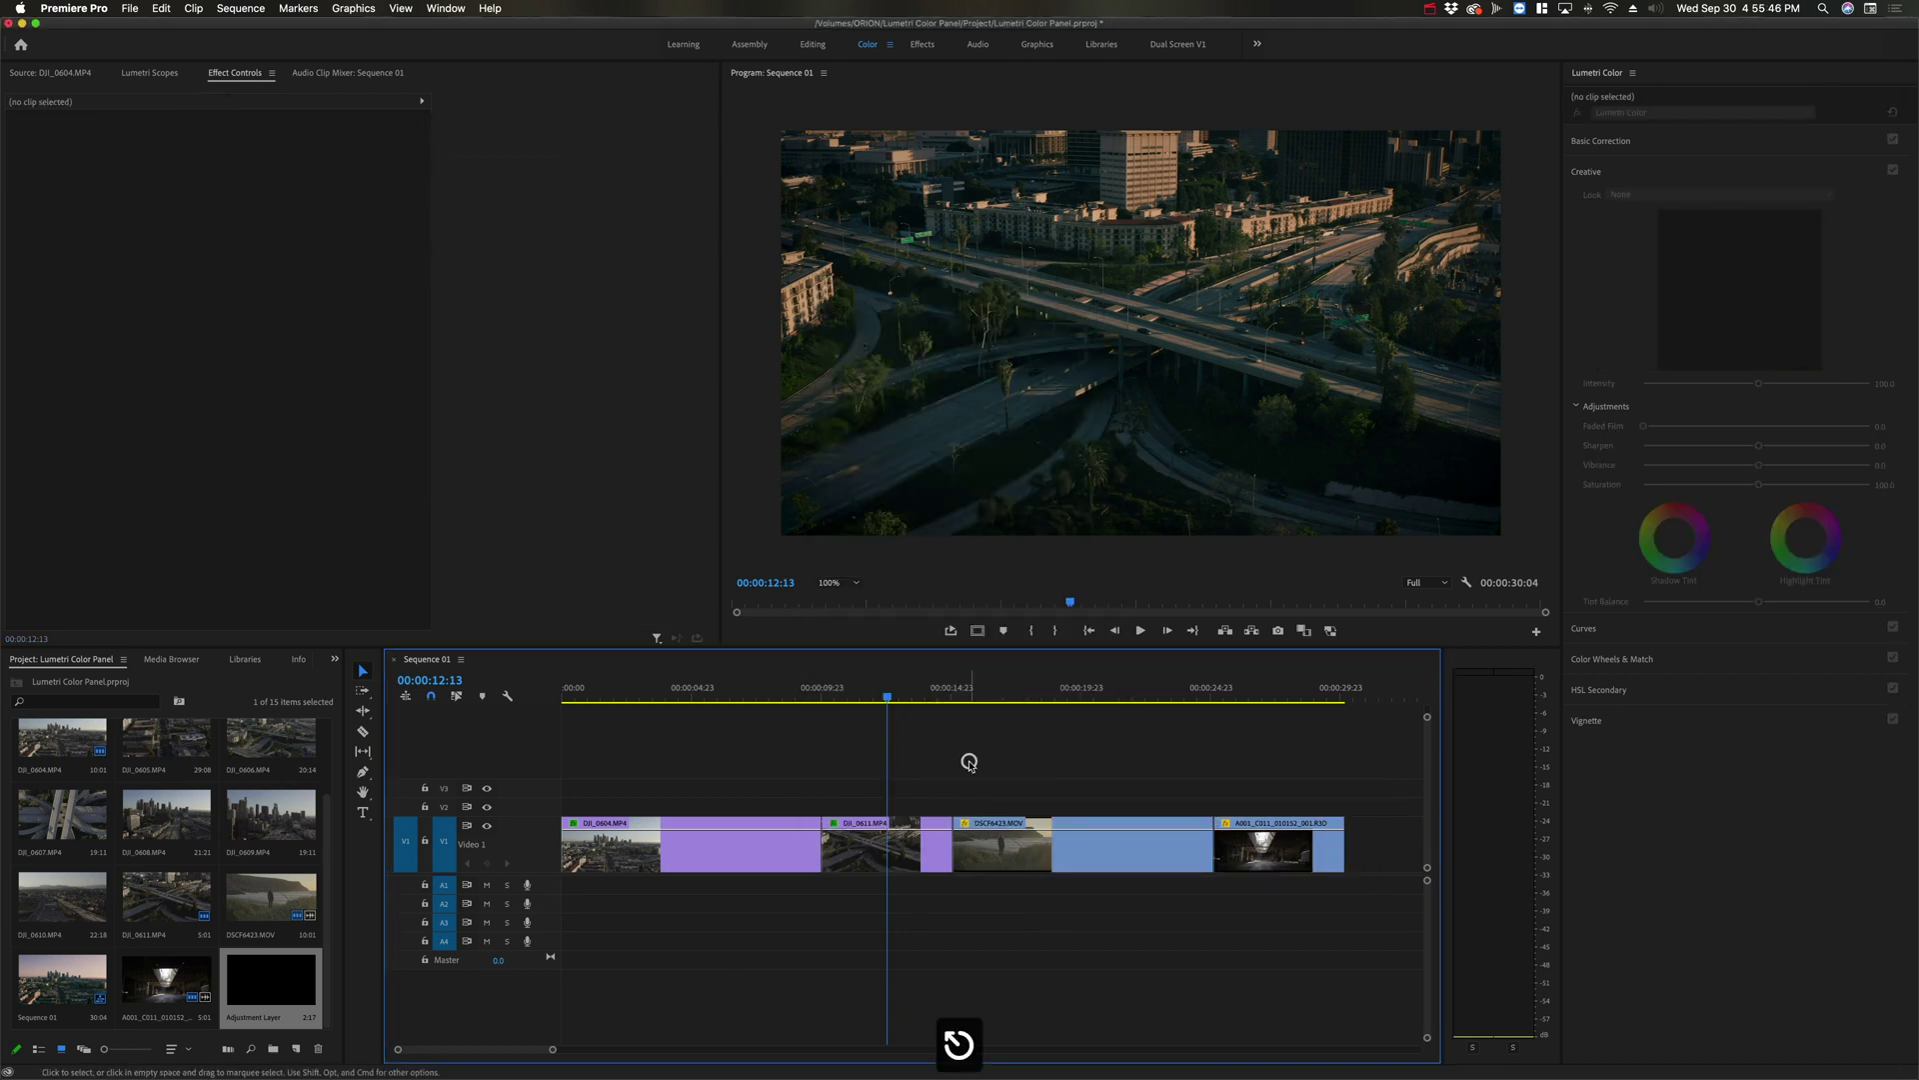